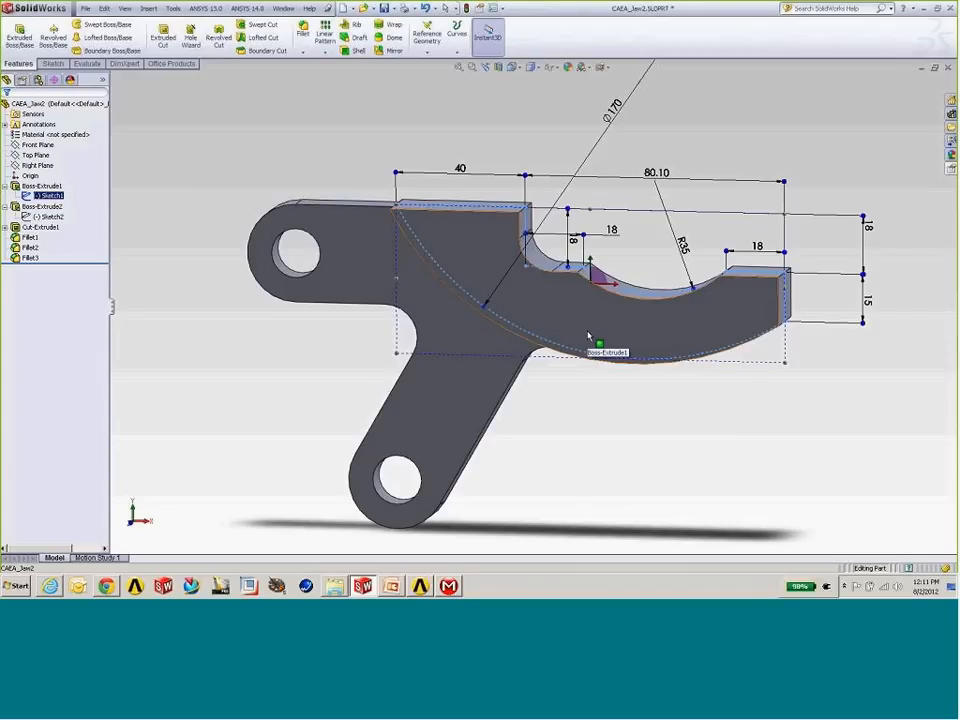
Step: Inspect the jaw length dimension's parameter name and display the dimensions of Sketch1 and Sketch2
{"action": "right_click", "coordinate": [662, 175]}
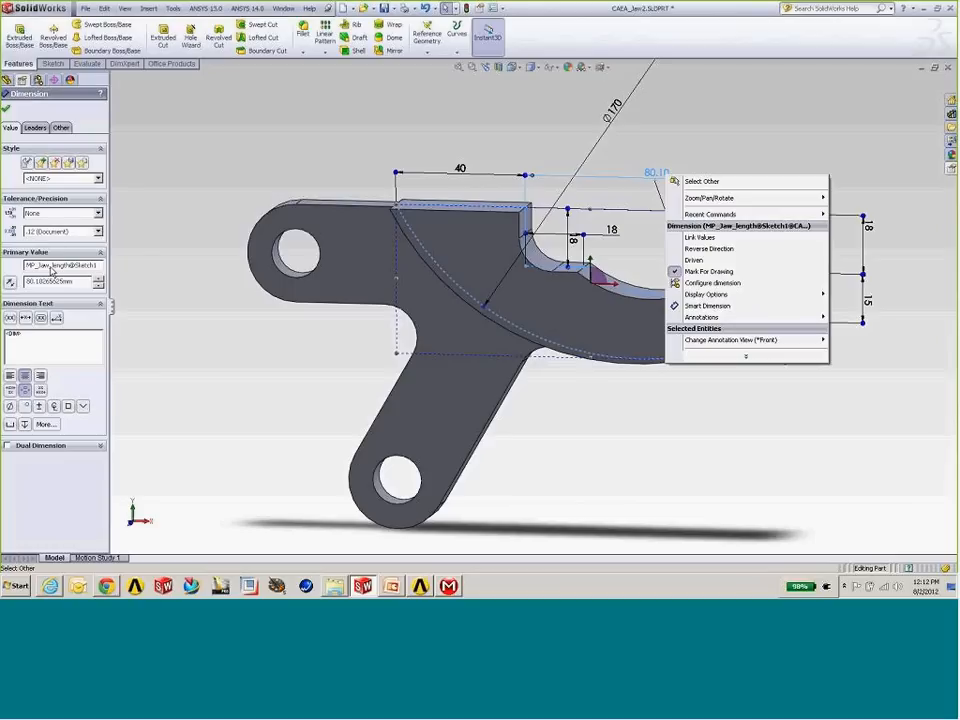
{"action": "left_click", "coordinate": [328, 150]}
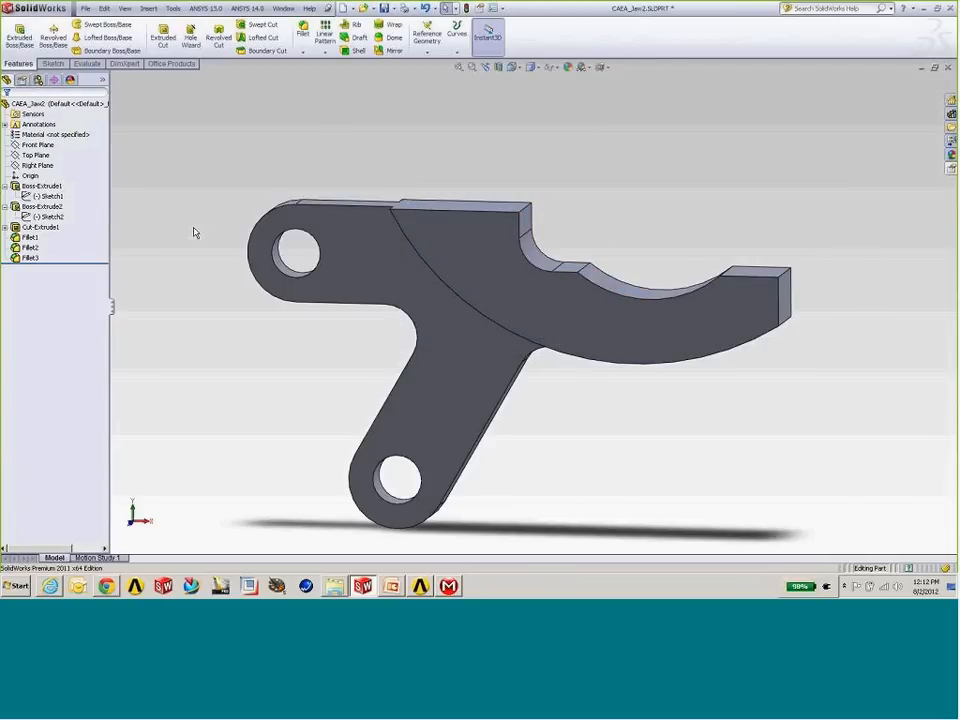
{"action": "left_click", "coordinate": [46, 196]}
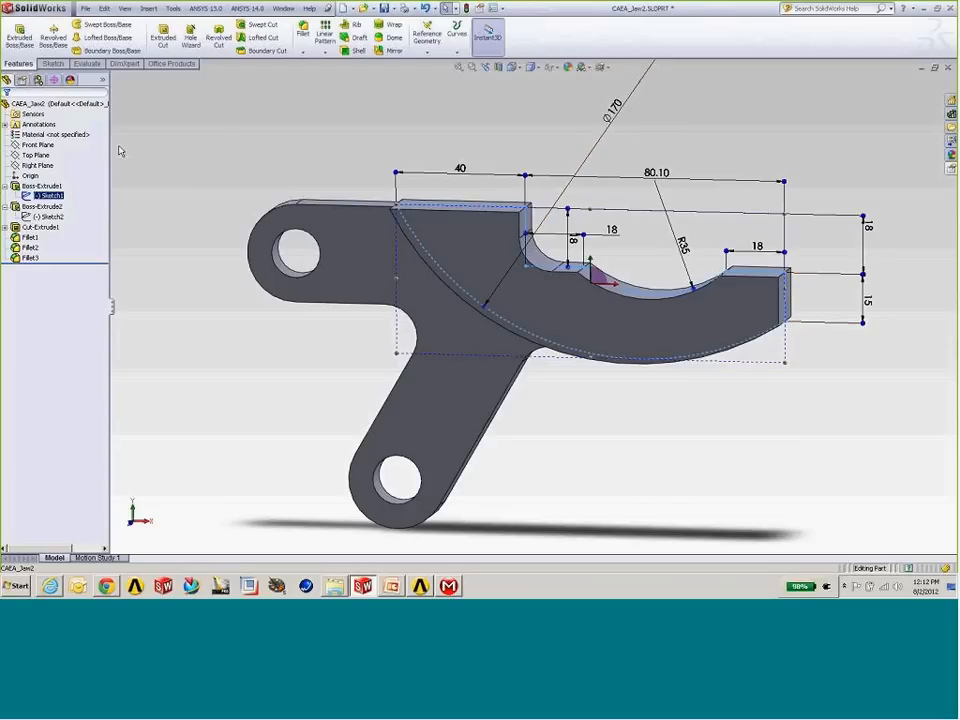
{"action": "left_click", "coordinate": [48, 216]}
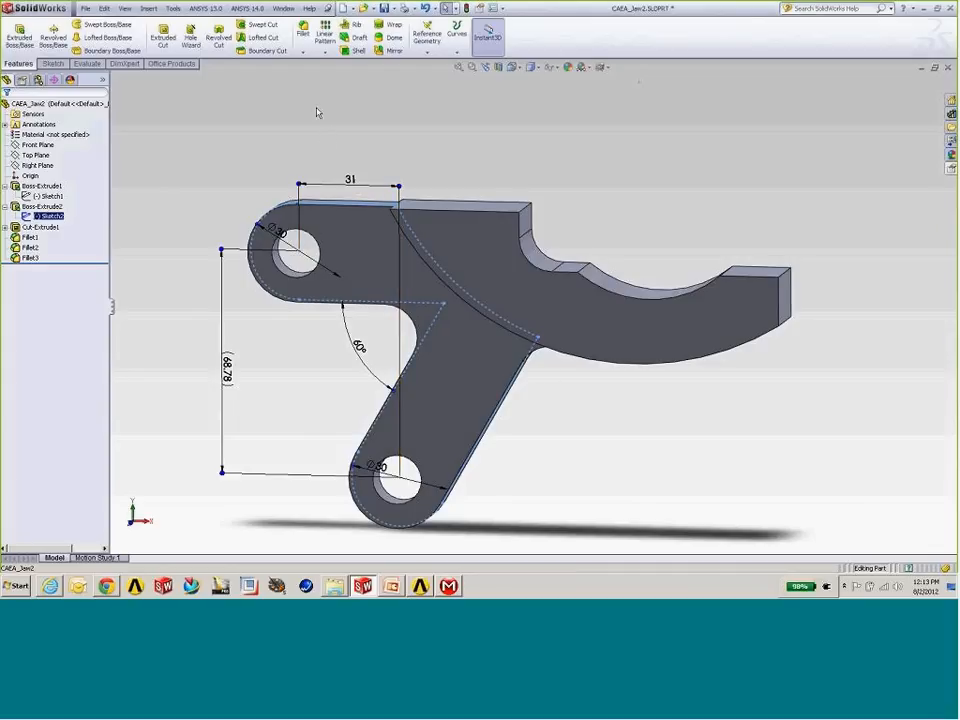
Step: Review the part's named selections in the ANSYS 14.0 Named Selection Manager, check the upper pivot hole face, and close the manager
{"action": "left_click", "coordinate": [250, 11]}
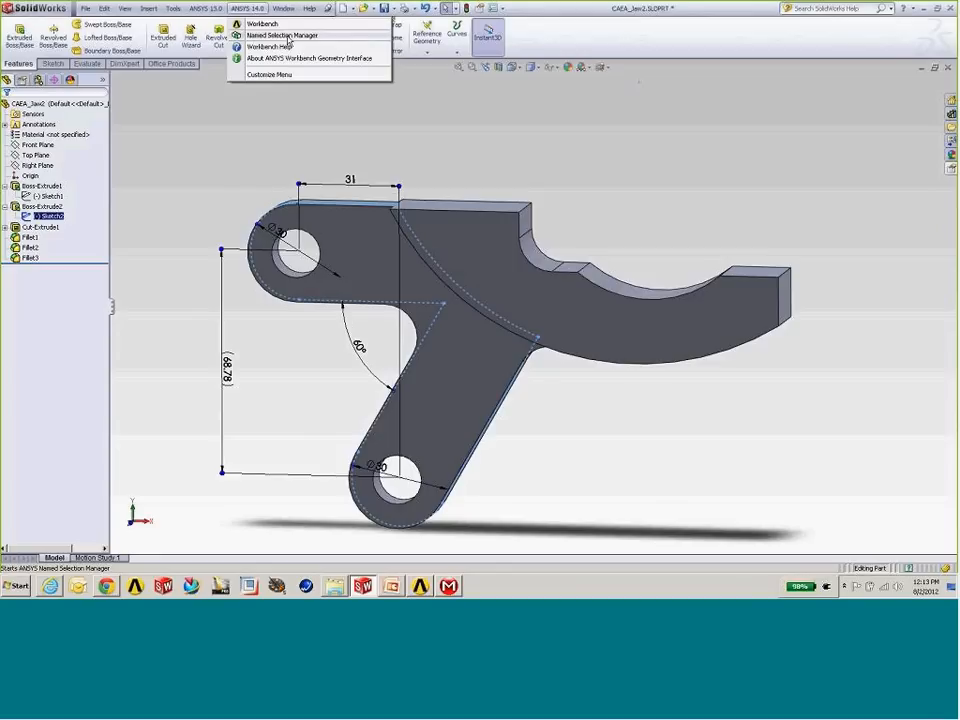
{"action": "left_click", "coordinate": [285, 36]}
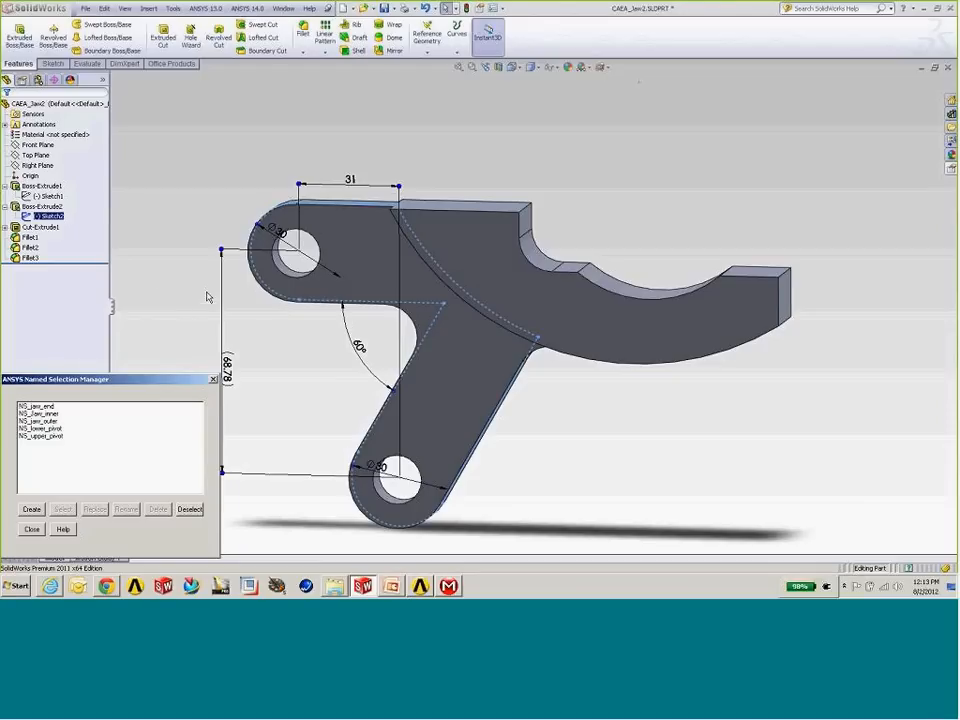
{"action": "left_click", "coordinate": [288, 272]}
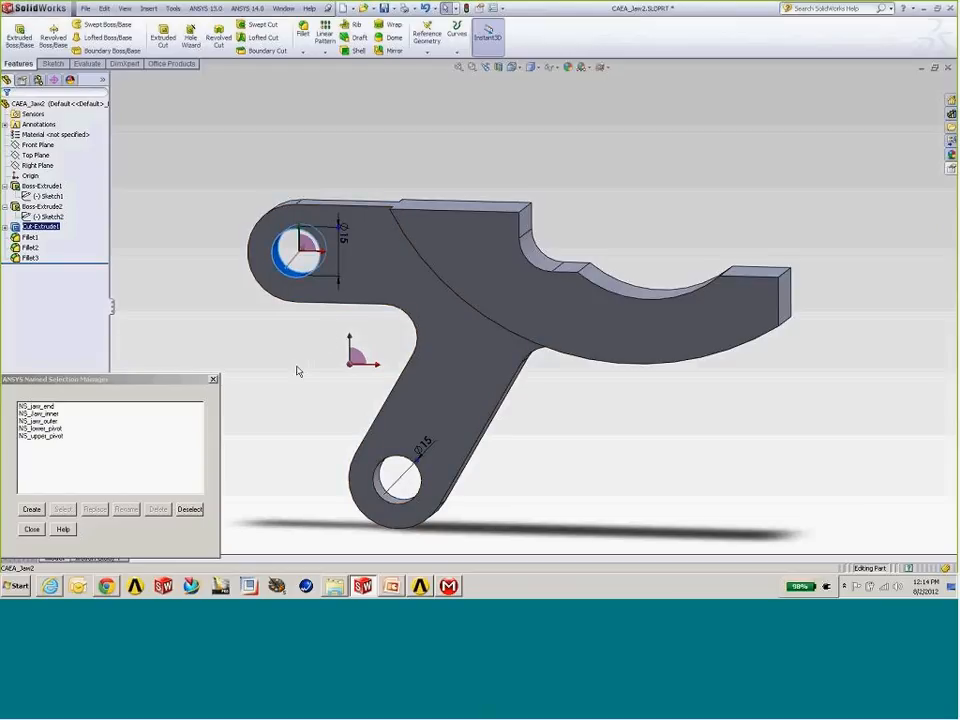
{"action": "left_click", "coordinate": [212, 381]}
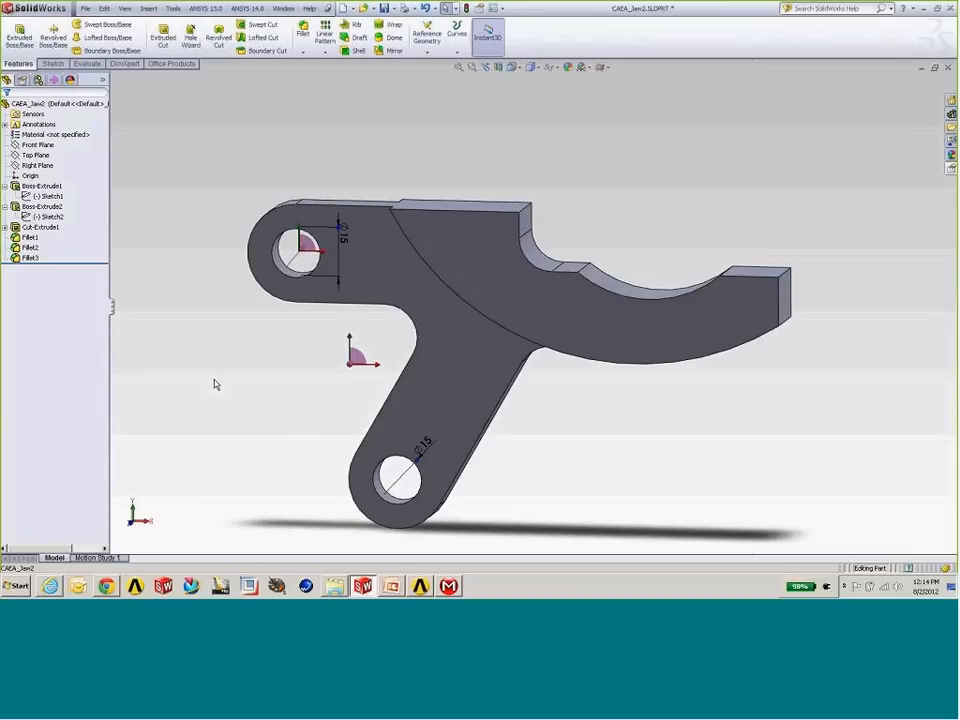
Step: Switch to the CAEA_Jaw2_webinar project in Workbench and examine the Geometry cell's parameter and named selection key properties
{"action": "left_click", "coordinate": [250, 9]}
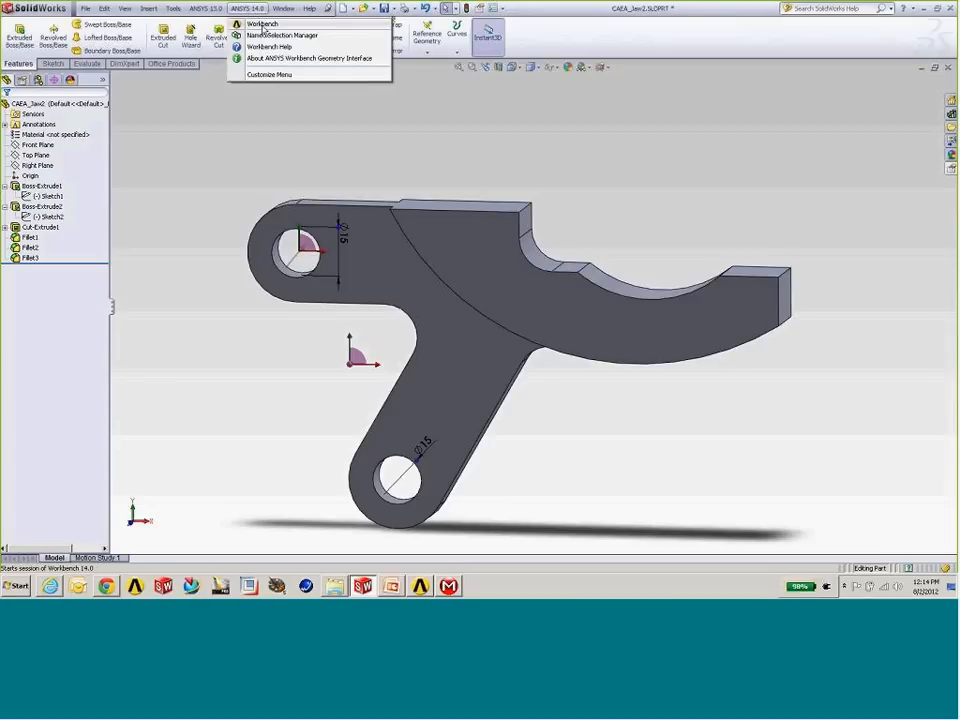
{"action": "left_click", "coordinate": [199, 138]}
{"action": "left_click", "coordinate": [421, 587]}
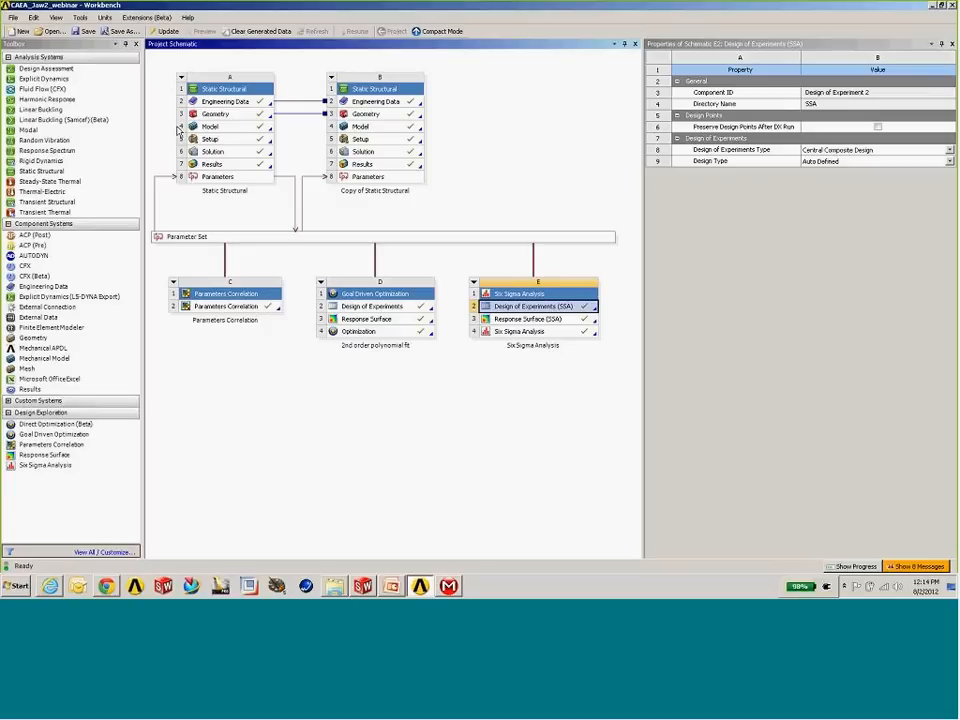
{"action": "left_click", "coordinate": [212, 114]}
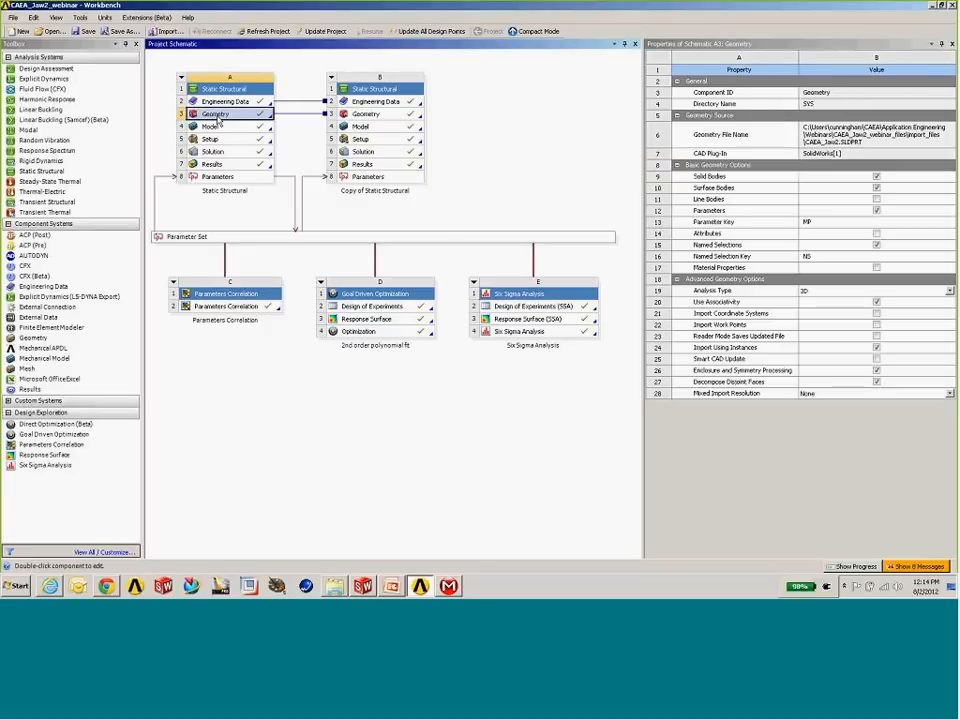
{"action": "right_click", "coordinate": [215, 115]}
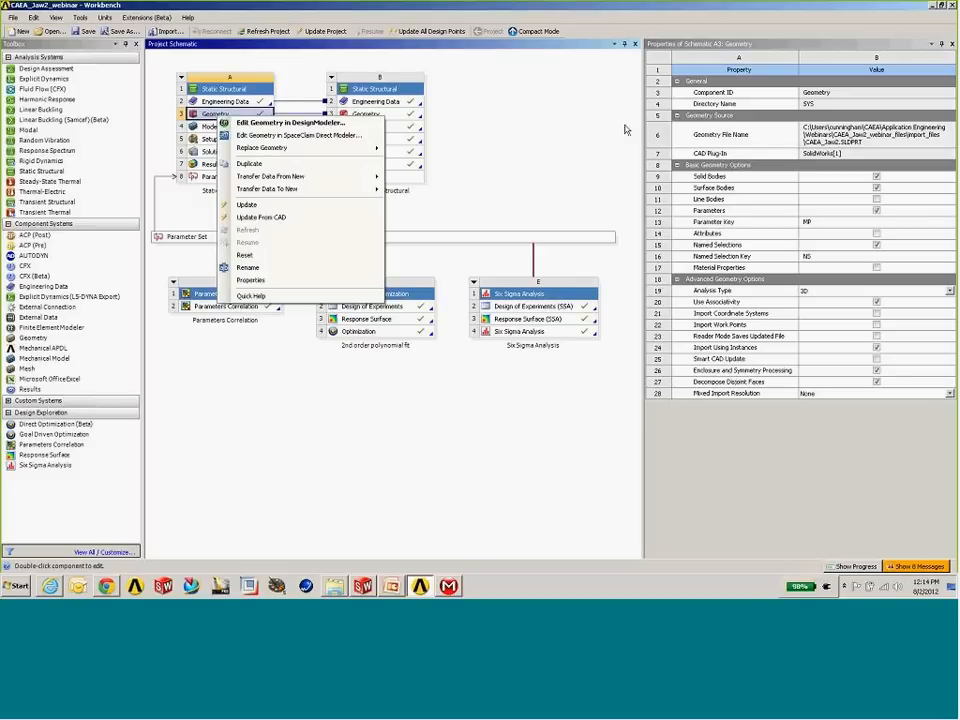
{"action": "left_click", "coordinate": [485, 97]}
{"action": "left_click", "coordinate": [215, 114]}
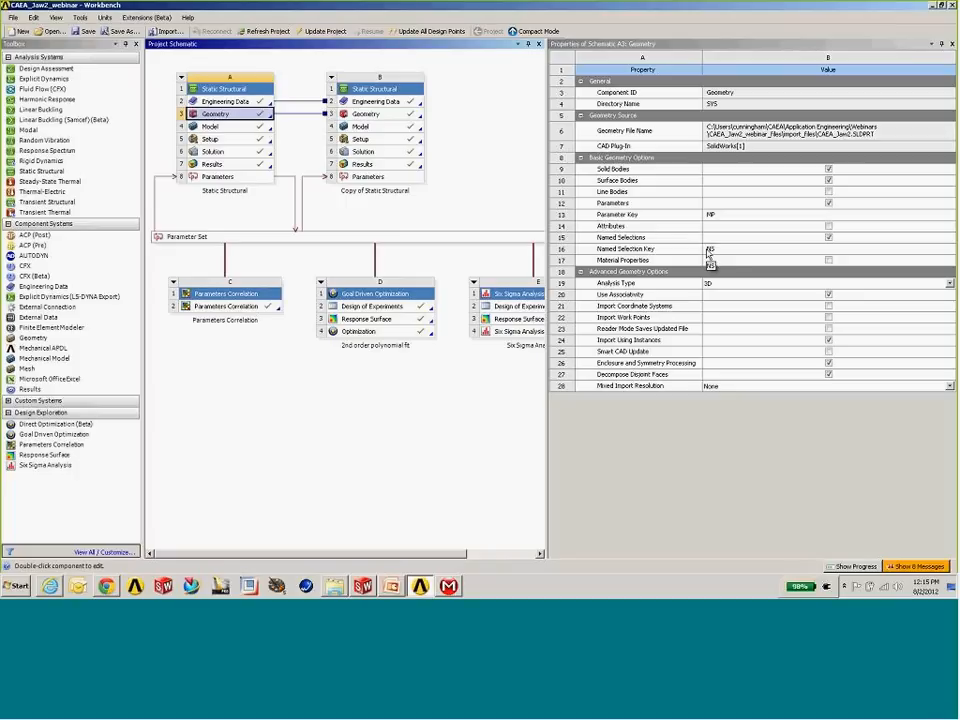
{"action": "left_click", "coordinate": [716, 216]}
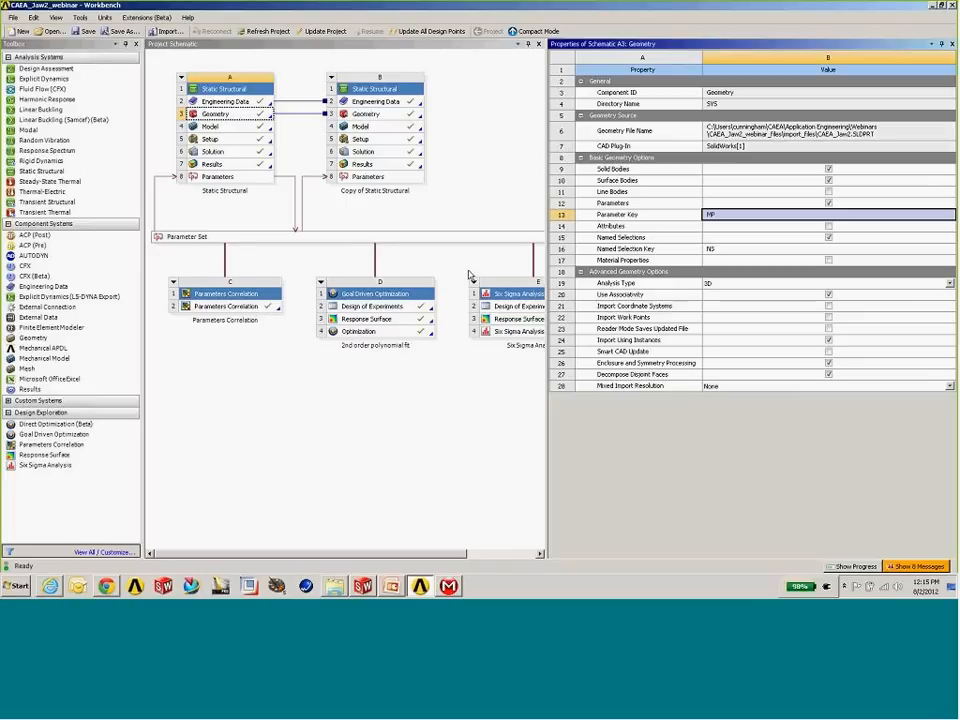
{"action": "left_click_drag", "start_coordinate": [543, 162], "coordinate": [688, 162]}
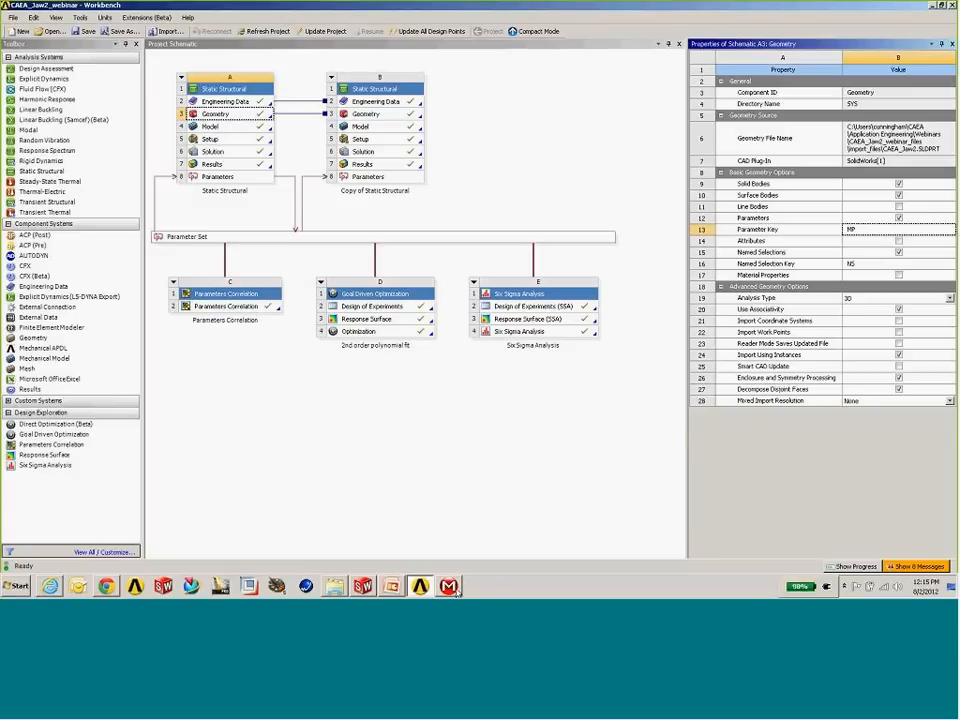
Step: Switch to ANSYS Mechanical and examine the CAD parameters imported with the CAEA_Jaw2 body
{"action": "left_click", "coordinate": [449, 586]}
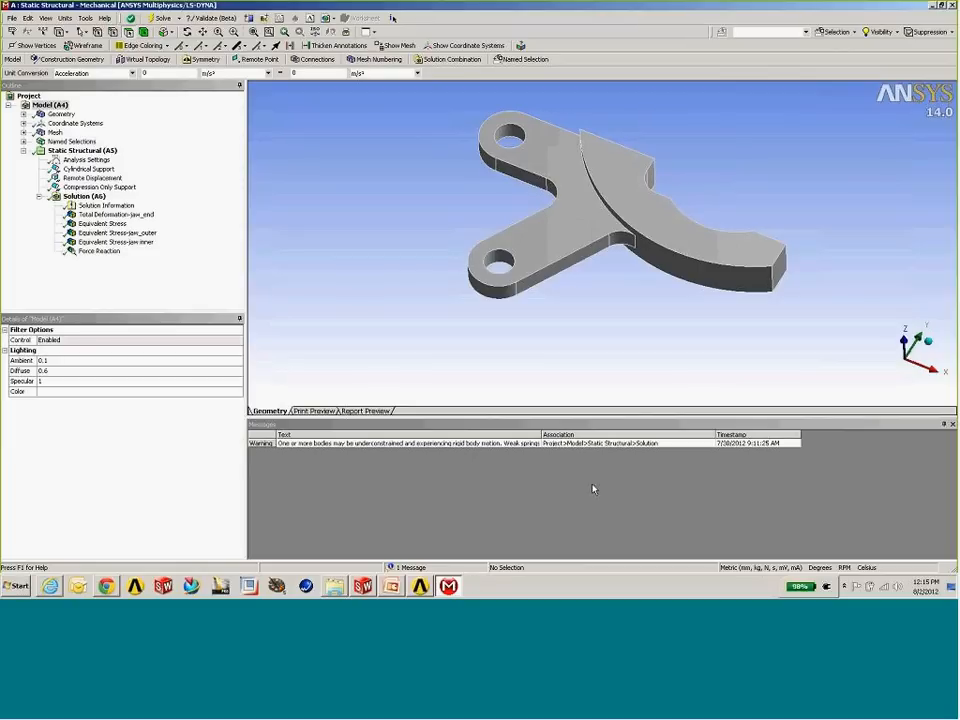
{"action": "mouse_move", "coordinate": [636, 240]}
{"action": "middle_mouse_down"}
{"action": "mouse_move", "coordinate": [655, 243]}
{"action": "mouse_move", "coordinate": [636, 255]}
{"action": "mouse_move", "coordinate": [641, 262]}
{"action": "middle_mouse_up"}
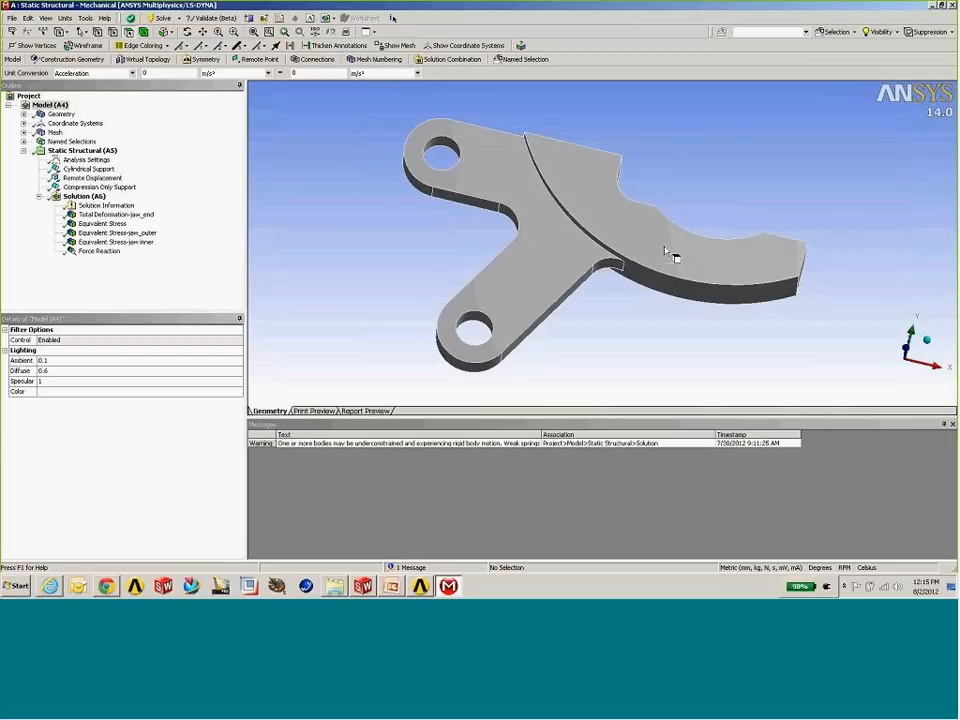
{"action": "left_click", "coordinate": [24, 114]}
{"action": "left_click", "coordinate": [78, 123]}
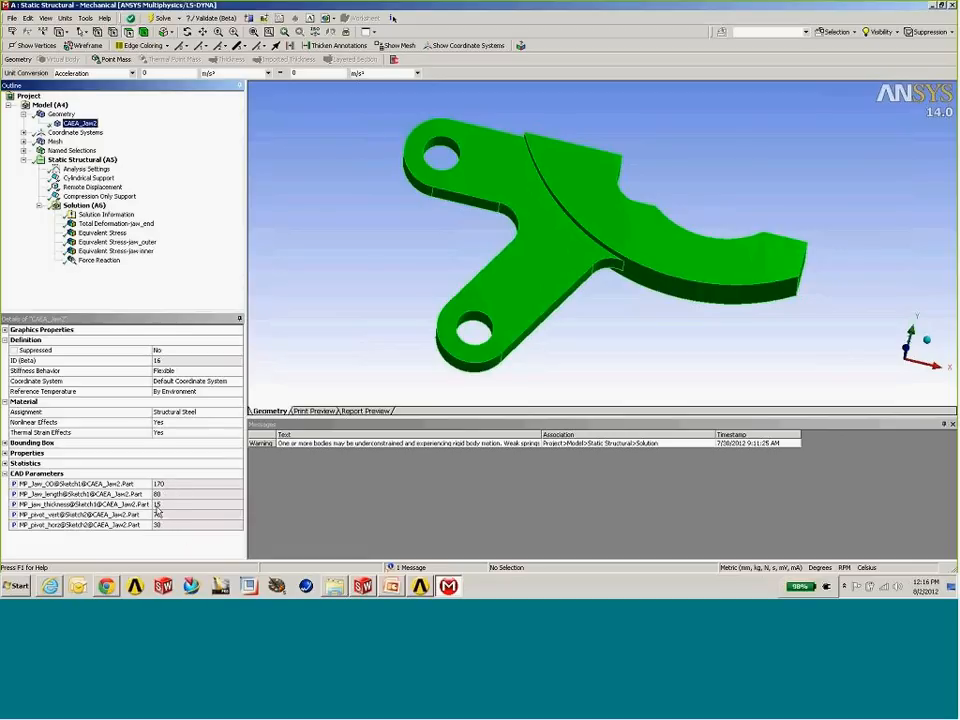
{"action": "middle_click_drag", "start_coordinate": [369, 249], "coordinate": [493, 244]}
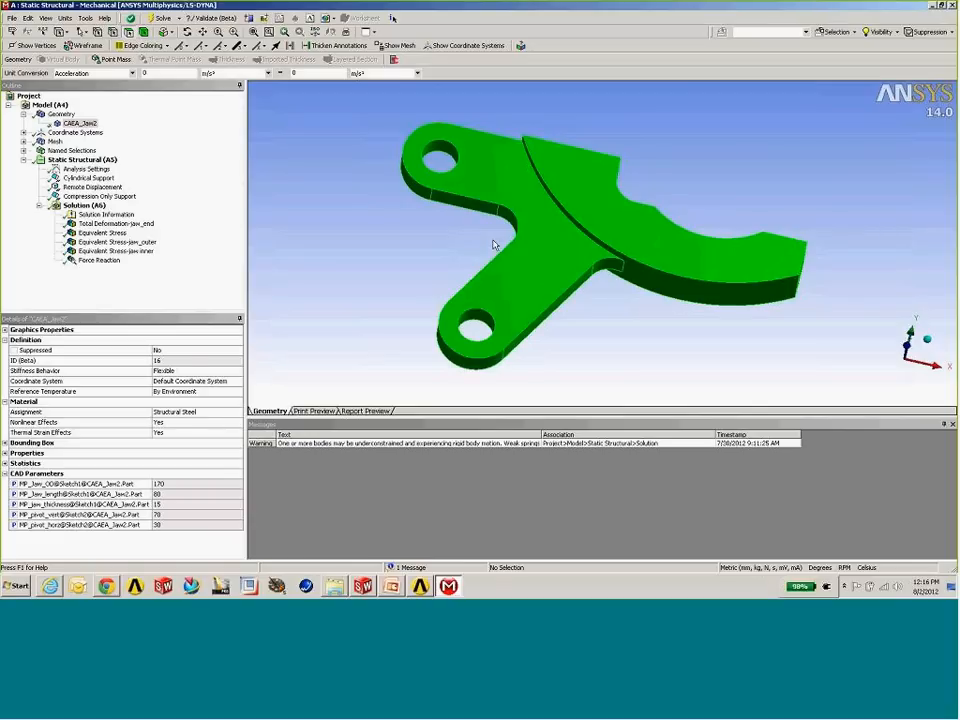
{"action": "mouse_move", "coordinate": [583, 197]}
{"action": "middle_mouse_down"}
{"action": "mouse_move", "coordinate": [574, 221]}
{"action": "mouse_move", "coordinate": [573, 185]}
{"action": "middle_mouse_up"}
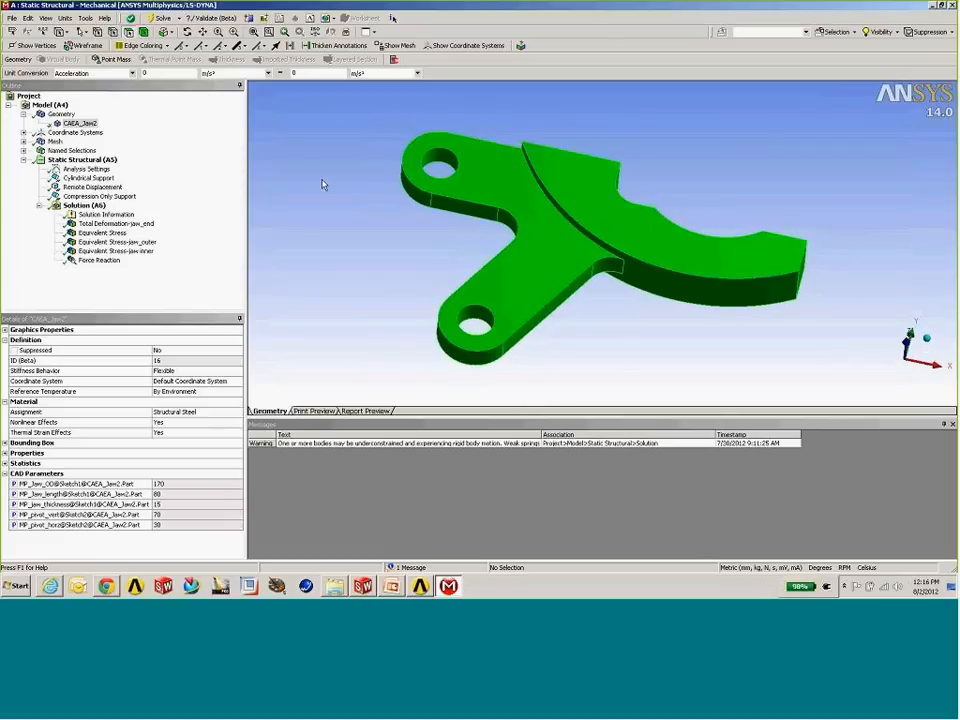
Step: Examine the MultiZone mesh method and the generated mesh on the jaw
{"action": "left_click", "coordinate": [23, 141]}
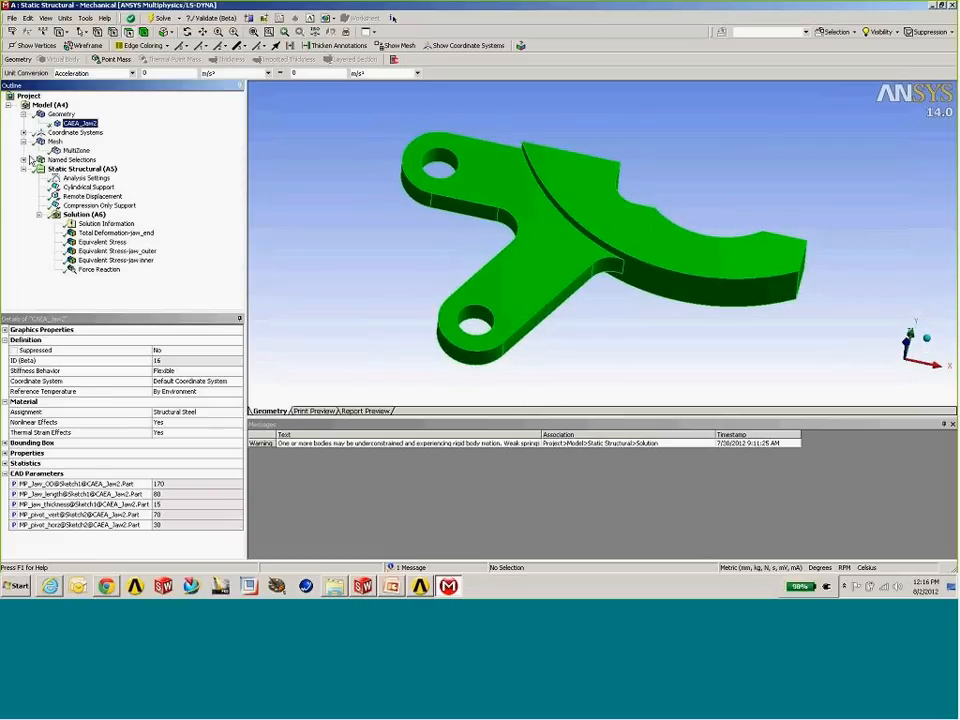
{"action": "left_click", "coordinate": [76, 150]}
{"action": "middle_click_drag", "start_coordinate": [405, 217], "coordinate": [539, 208]}
{"action": "left_click", "coordinate": [55, 141]}
{"action": "middle_click_drag", "start_coordinate": [420, 221], "coordinate": [456, 219]}
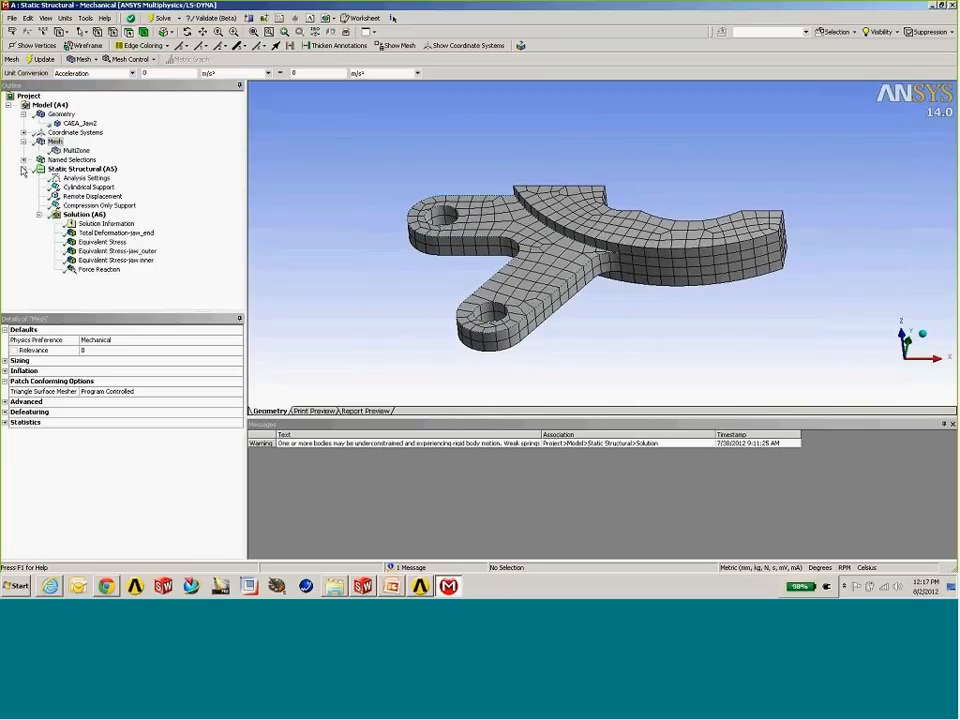
Step: Review the imported named selections for the jaw end, jaw inner, jaw outer, lower pivot and upper pivot faces
{"action": "left_click", "coordinate": [23, 159]}
{"action": "left_click", "coordinate": [80, 169]}
{"action": "left_click", "coordinate": [84, 178]}
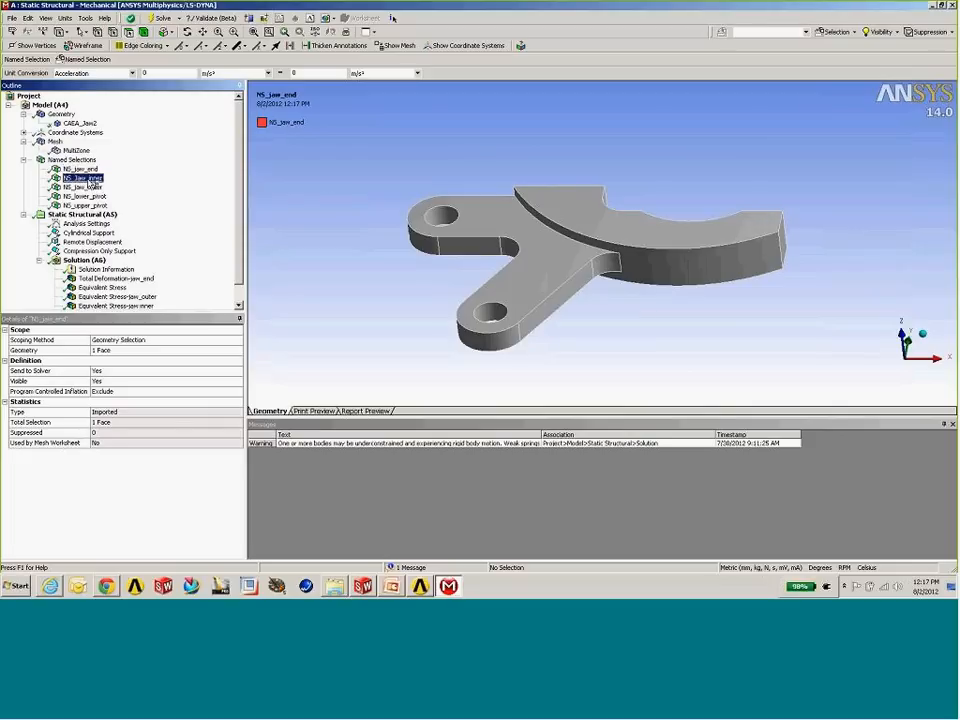
{"action": "middle_click_drag", "start_coordinate": [400, 200], "coordinate": [412, 265]}
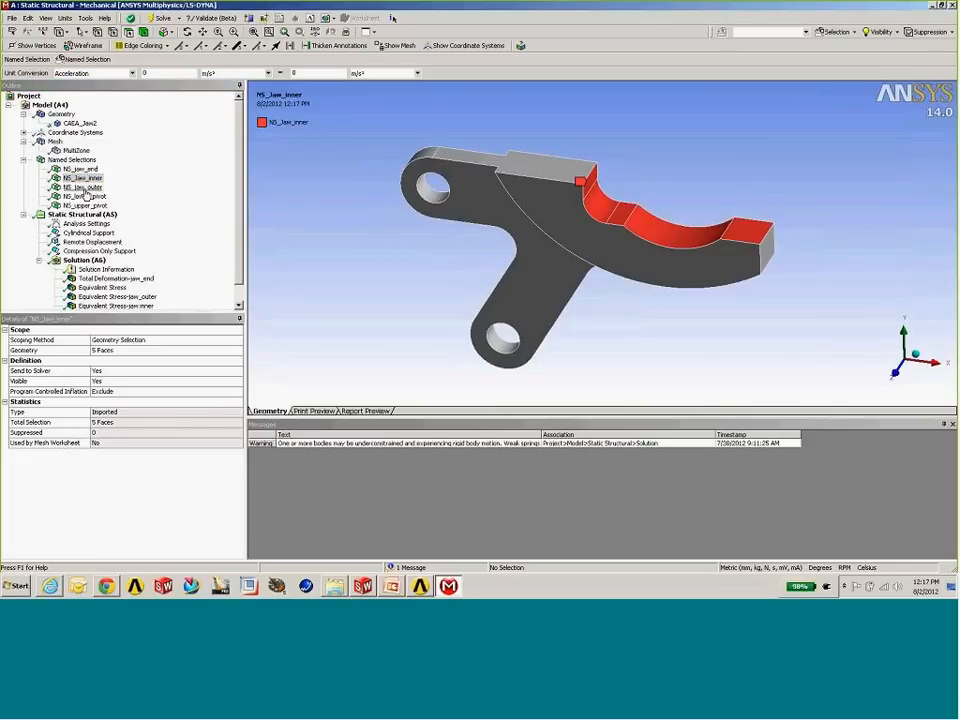
{"action": "left_click", "coordinate": [83, 187]}
{"action": "left_click", "coordinate": [84, 196]}
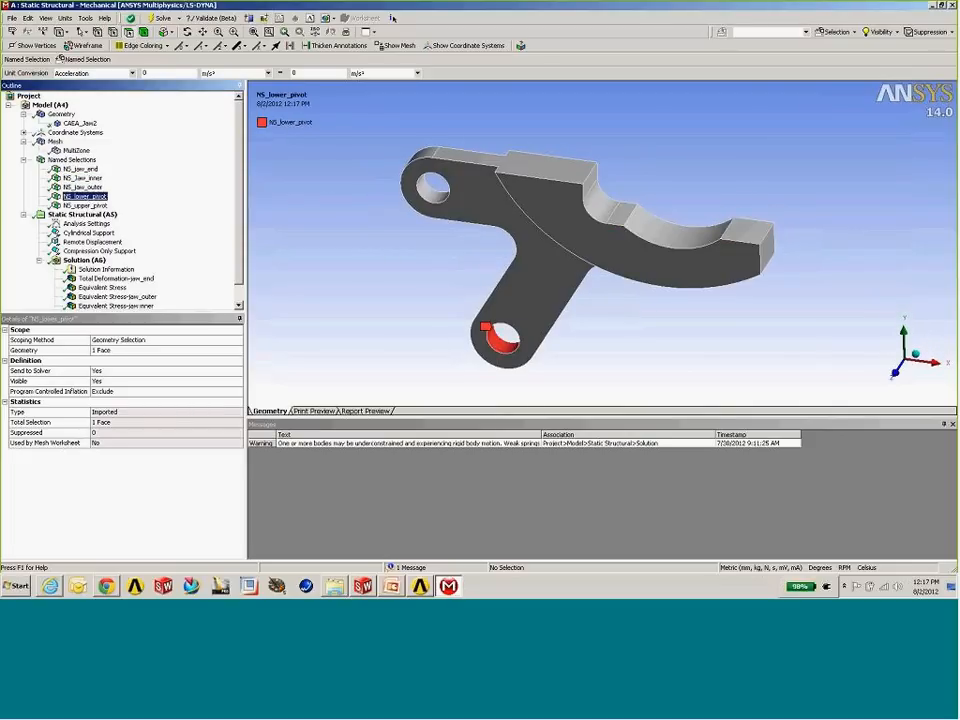
{"action": "left_click", "coordinate": [85, 205]}
{"action": "middle_click_drag", "start_coordinate": [300, 212], "coordinate": [478, 213]}
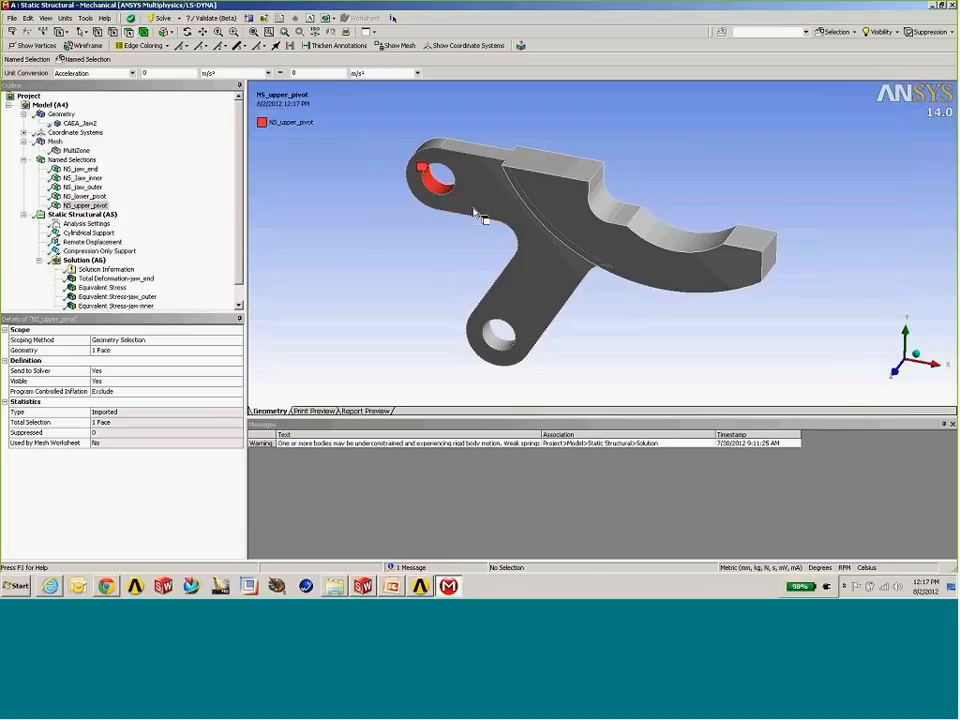
{"action": "middle_click_drag", "start_coordinate": [478, 214], "coordinate": [484, 211]}
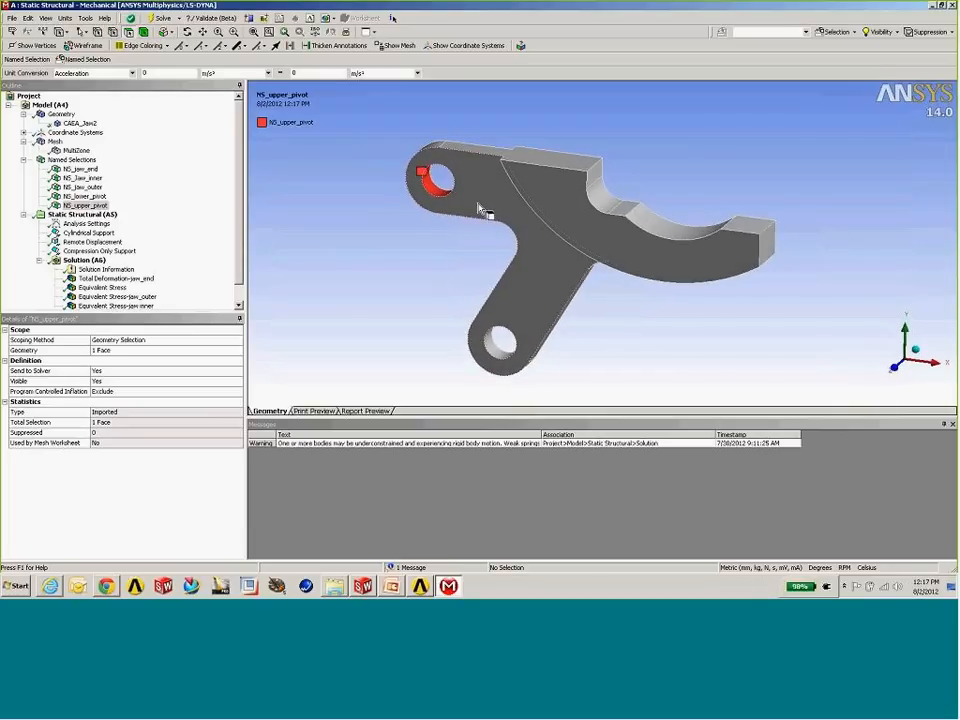
Step: Check the Cylindrical Support's scoping options, keeping the Named Selection method and NS_upper_pivot
{"action": "left_click", "coordinate": [100, 232]}
{"action": "middle_click_drag", "start_coordinate": [351, 240], "coordinate": [432, 202]}
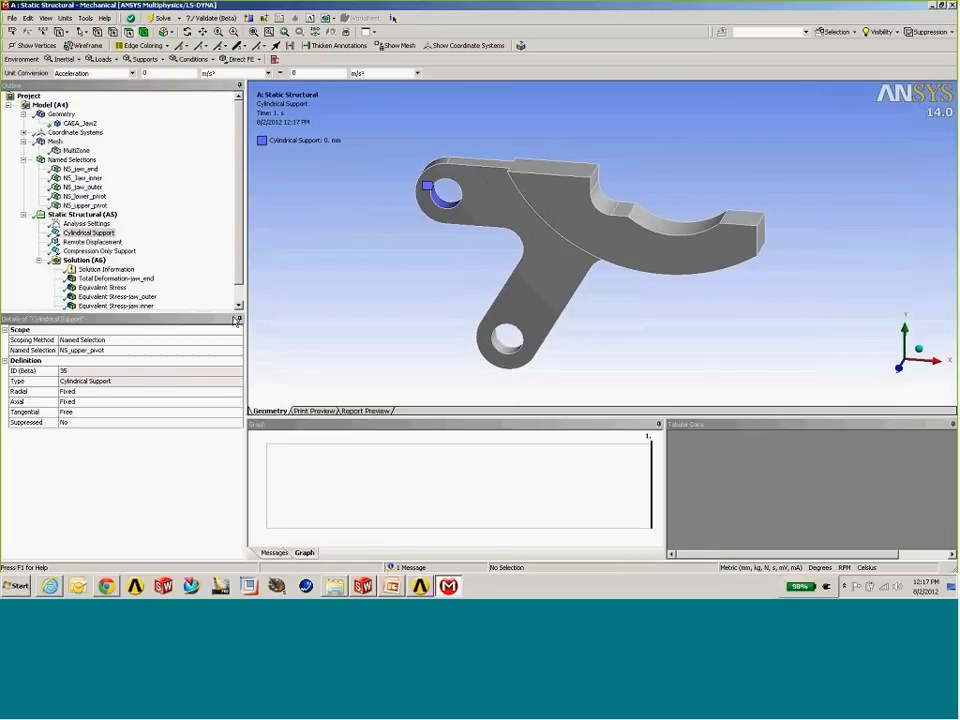
{"action": "left_click", "coordinate": [122, 341]}
{"action": "left_click", "coordinate": [239, 342]}
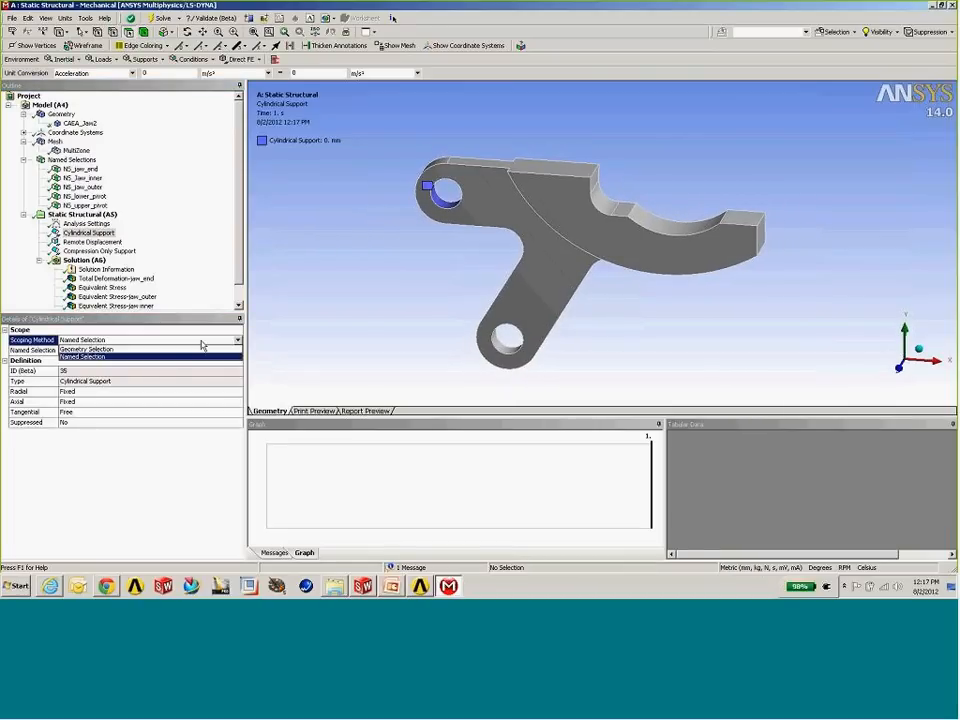
{"action": "left_click", "coordinate": [138, 361]}
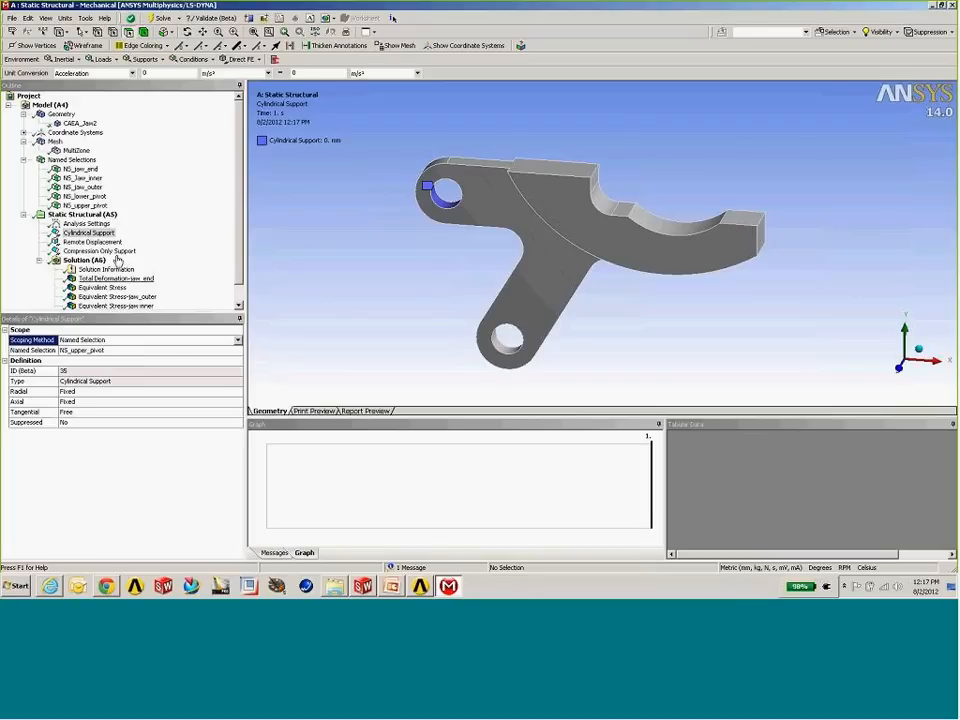
{"action": "left_click", "coordinate": [238, 350]}
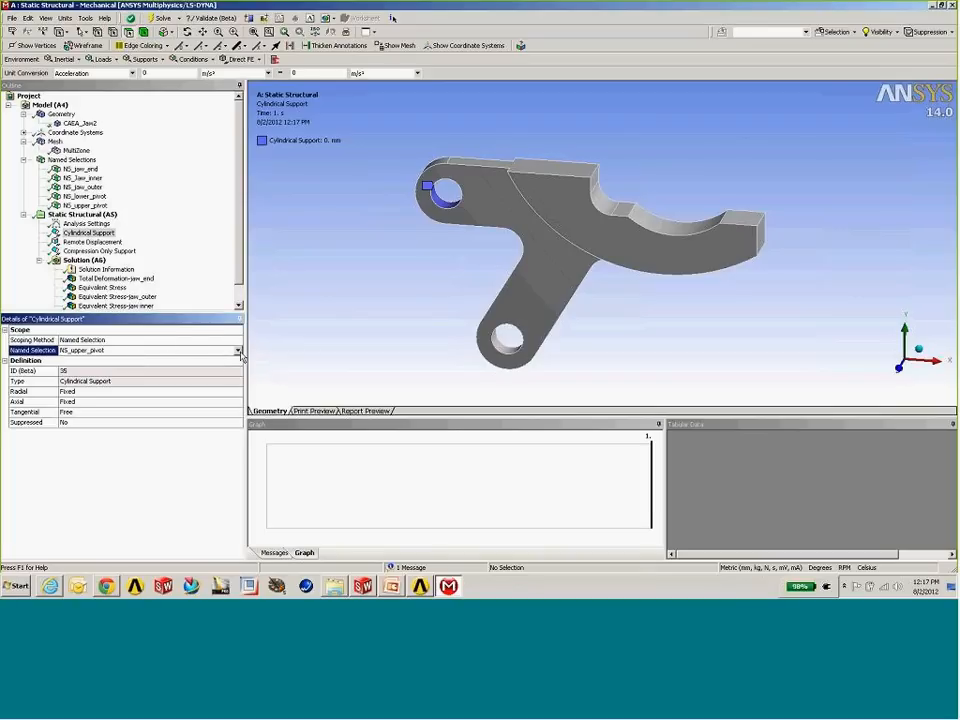
{"action": "left_click", "coordinate": [150, 350]}
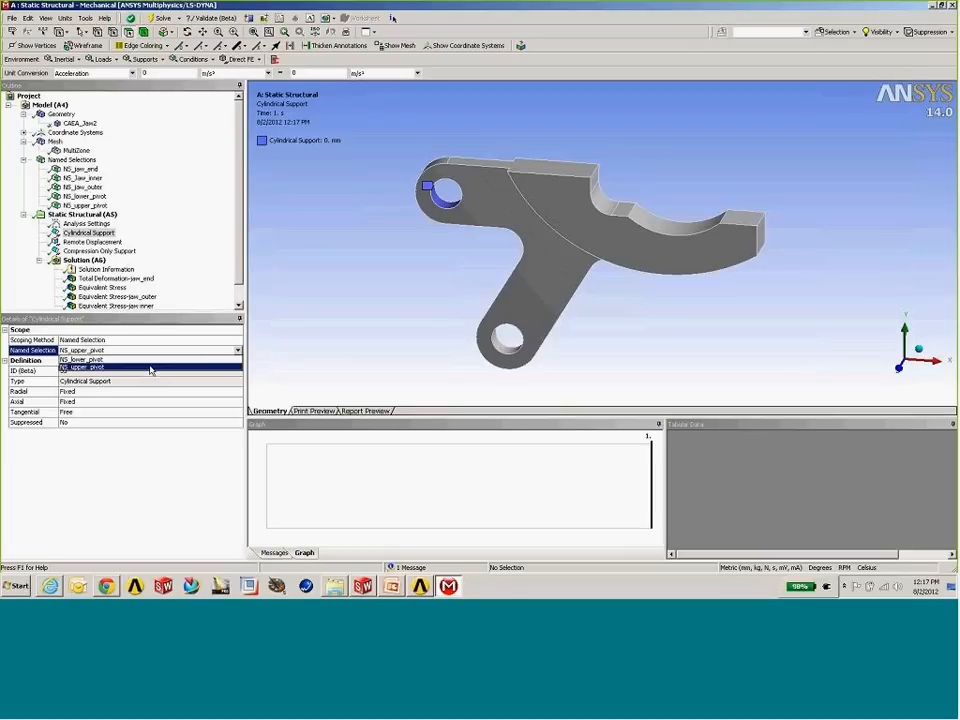
{"action": "left_click", "coordinate": [150, 367]}
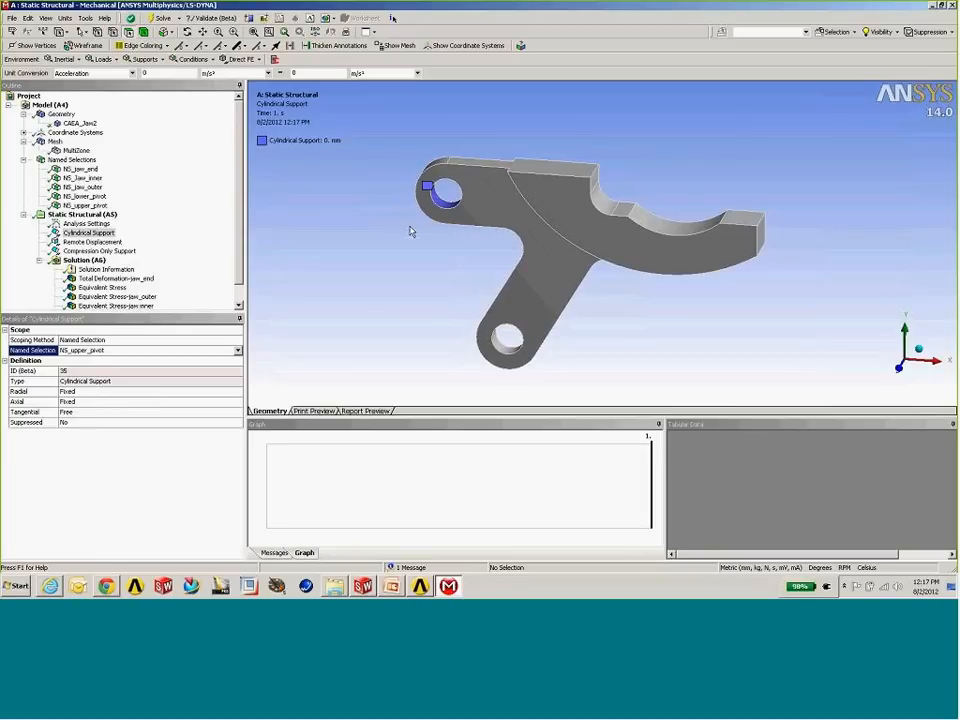
Step: Examine the Remote Displacement on the lower pivot and the Compression Only Support on the jaw end
{"action": "left_click", "coordinate": [92, 241]}
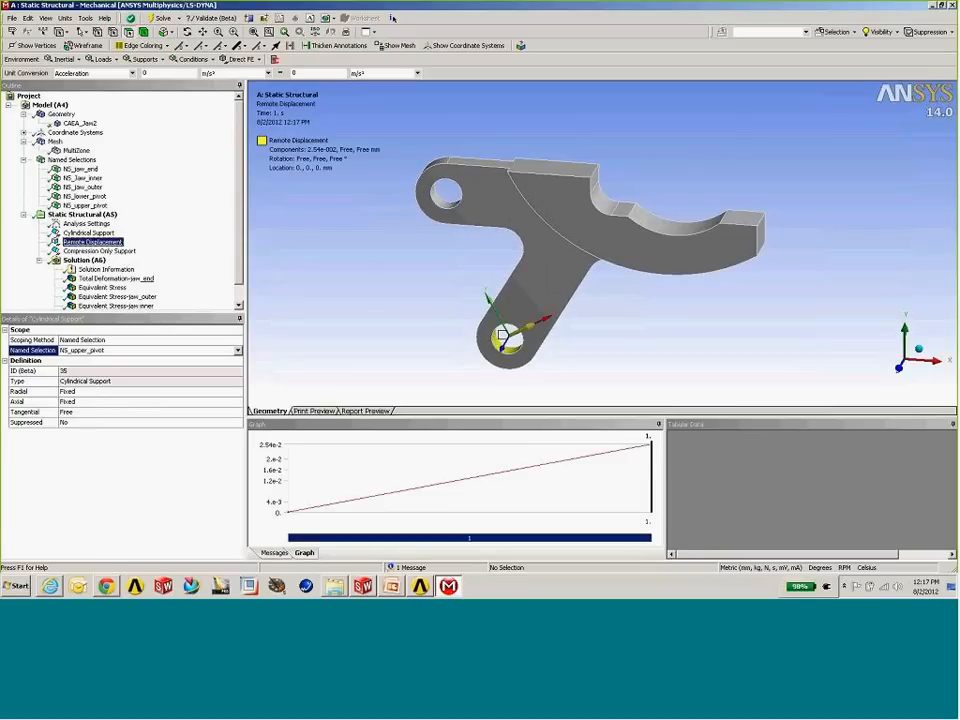
{"action": "middle_click_drag", "start_coordinate": [378, 301], "coordinate": [319, 339]}
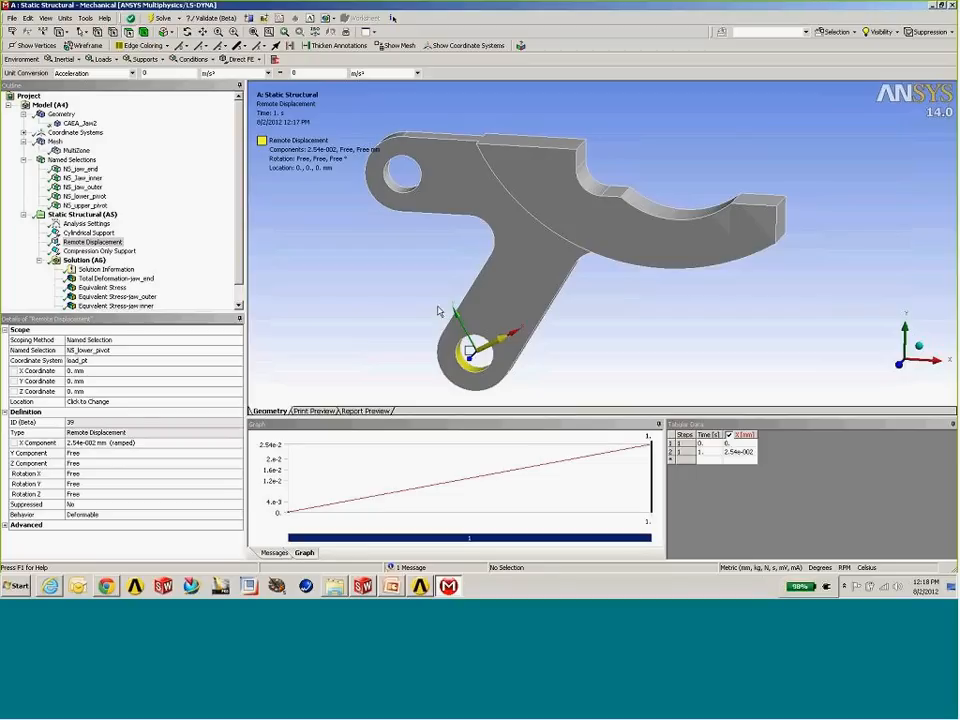
{"action": "left_click", "coordinate": [125, 253]}
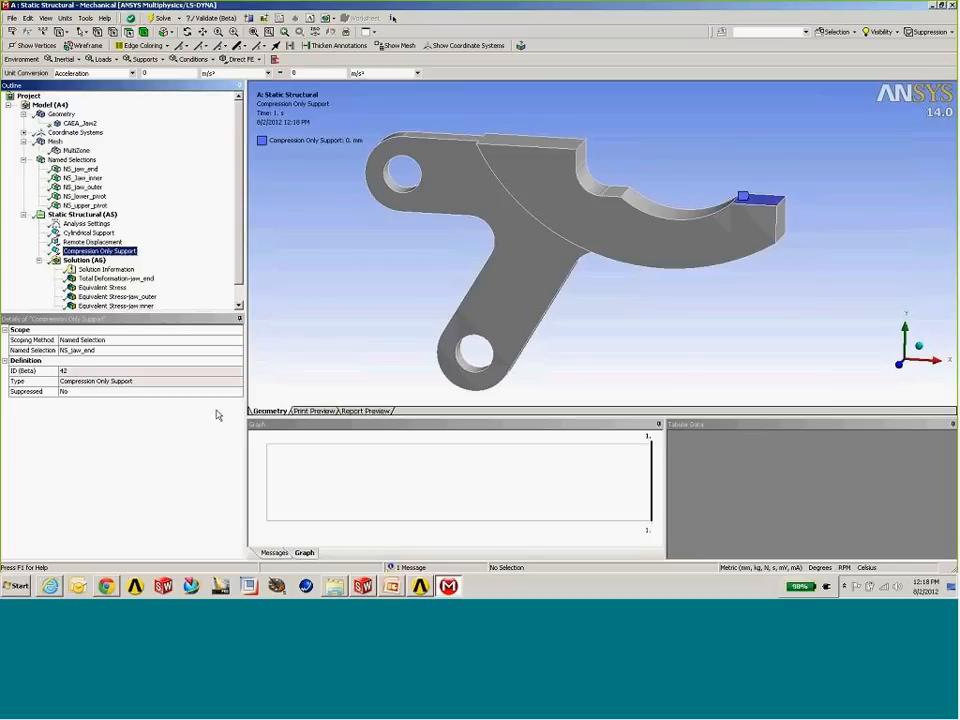
{"action": "middle_click_drag", "start_coordinate": [553, 231], "coordinate": [587, 234]}
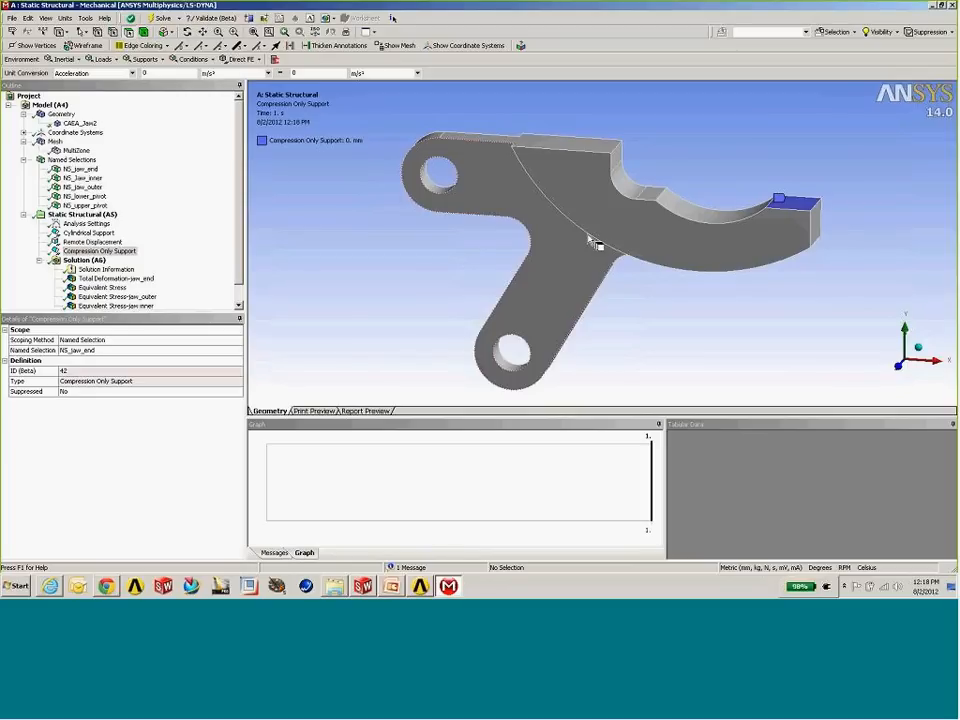
{"action": "mouse_move", "coordinate": [606, 242]}
{"action": "middle_mouse_down"}
{"action": "mouse_move", "coordinate": [617, 246]}
{"action": "mouse_move", "coordinate": [598, 231]}
{"action": "middle_mouse_up"}
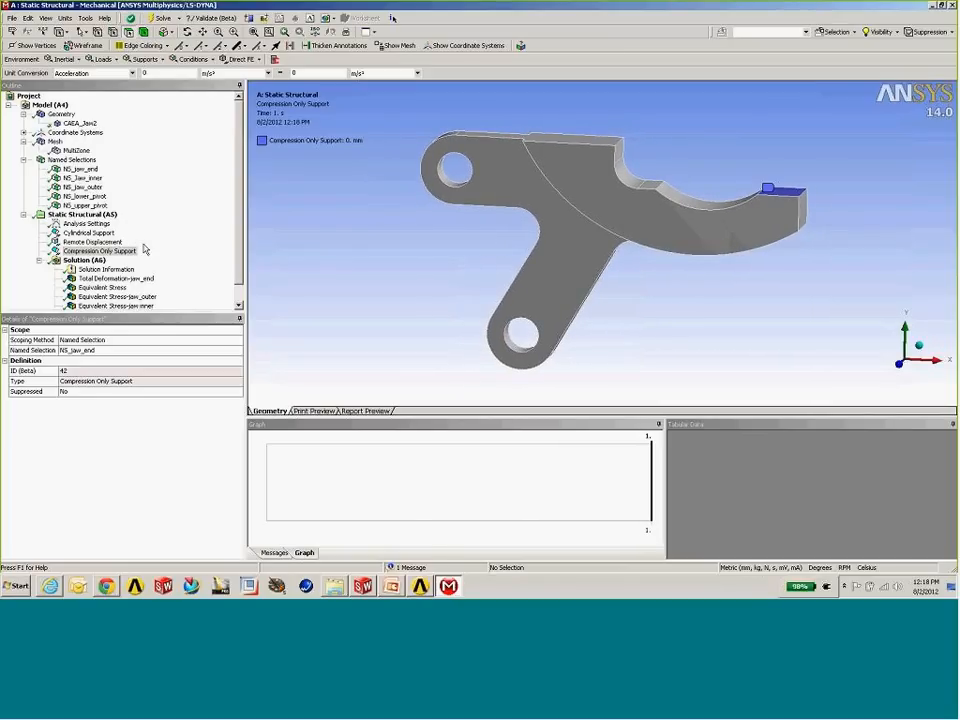
Step: Enlarge the Outline area to fit all solution items and view the Total Deformation-jaw_end result
{"action": "left_click", "coordinate": [240, 220]}
{"action": "scroll", "coordinate": [240, 220], "scroll_direction": "down", "scroll_amount": 1}
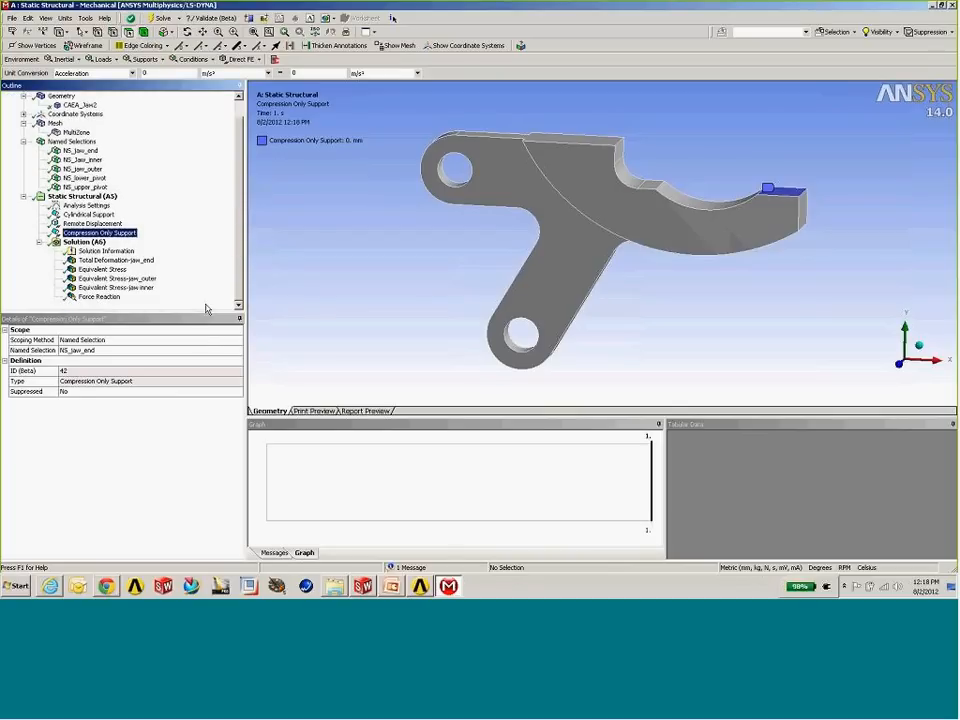
{"action": "left_click_drag", "start_coordinate": [207, 311], "coordinate": [209, 363]}
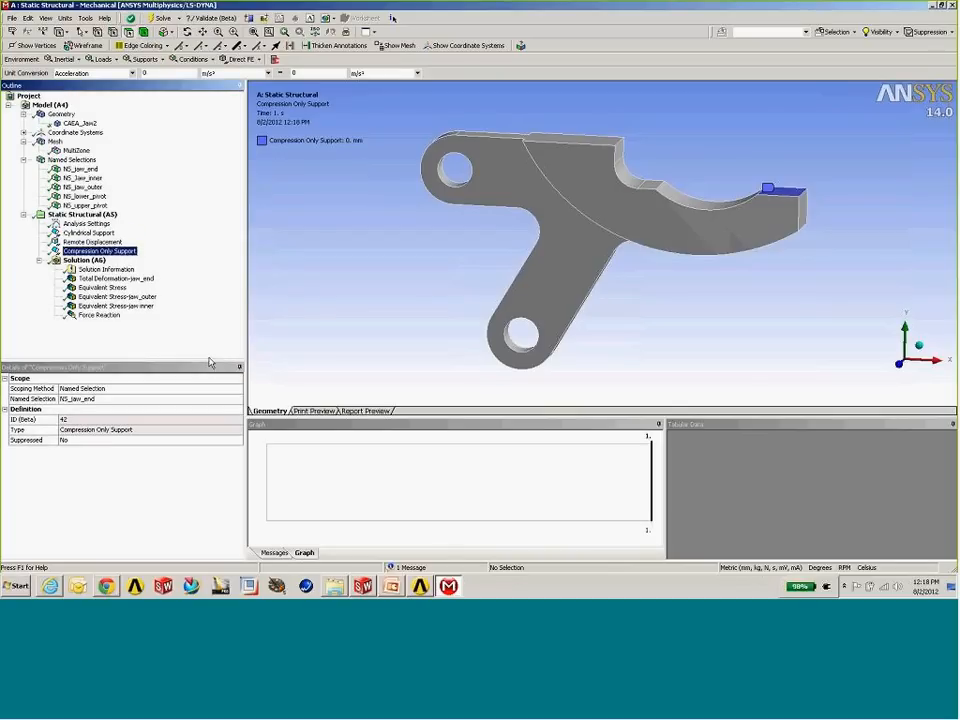
{"action": "left_click", "coordinate": [115, 278]}
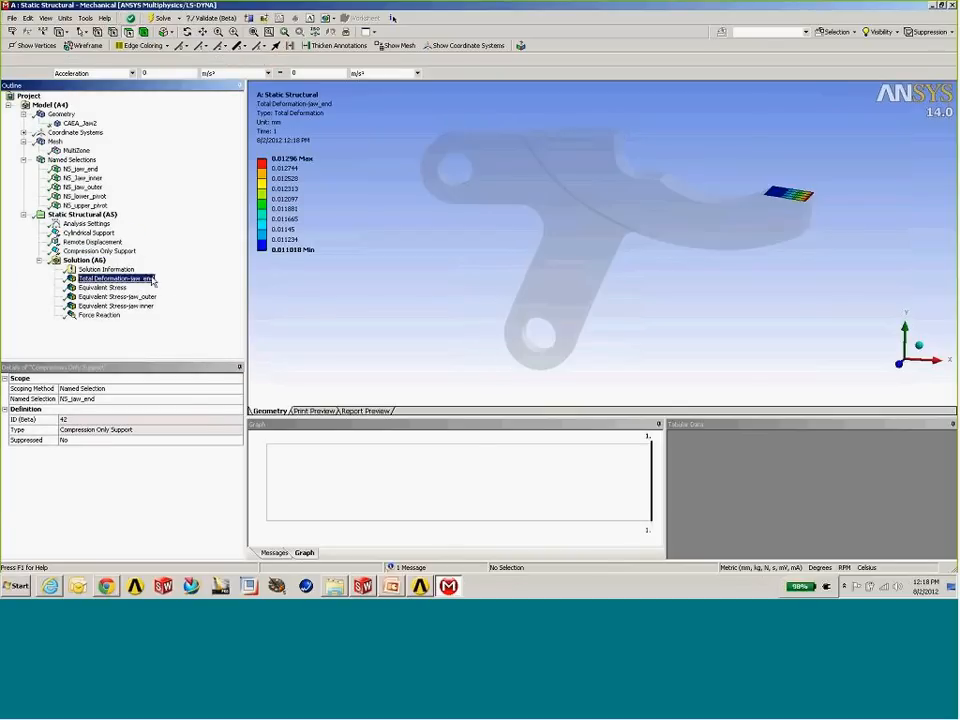
{"action": "left_click_drag", "start_coordinate": [405, 265], "coordinate": [480, 255]}
Step: Display the whole-body Equivalent Stress result with the undeformed wireframe overlaid
{"action": "key", "text": "Down"}
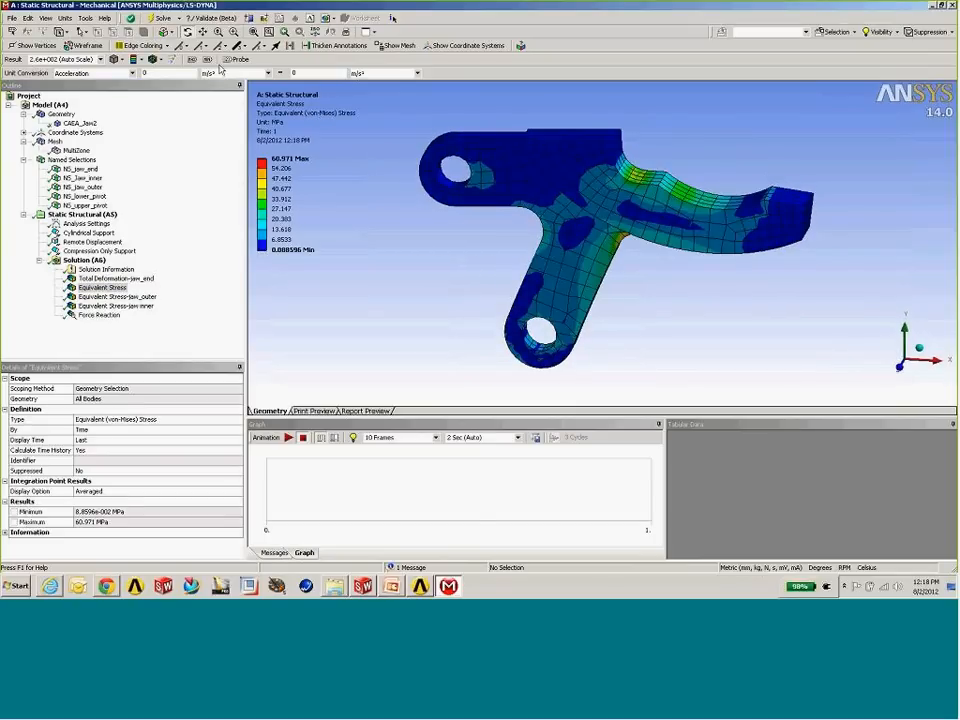
{"action": "left_click", "coordinate": [155, 59]}
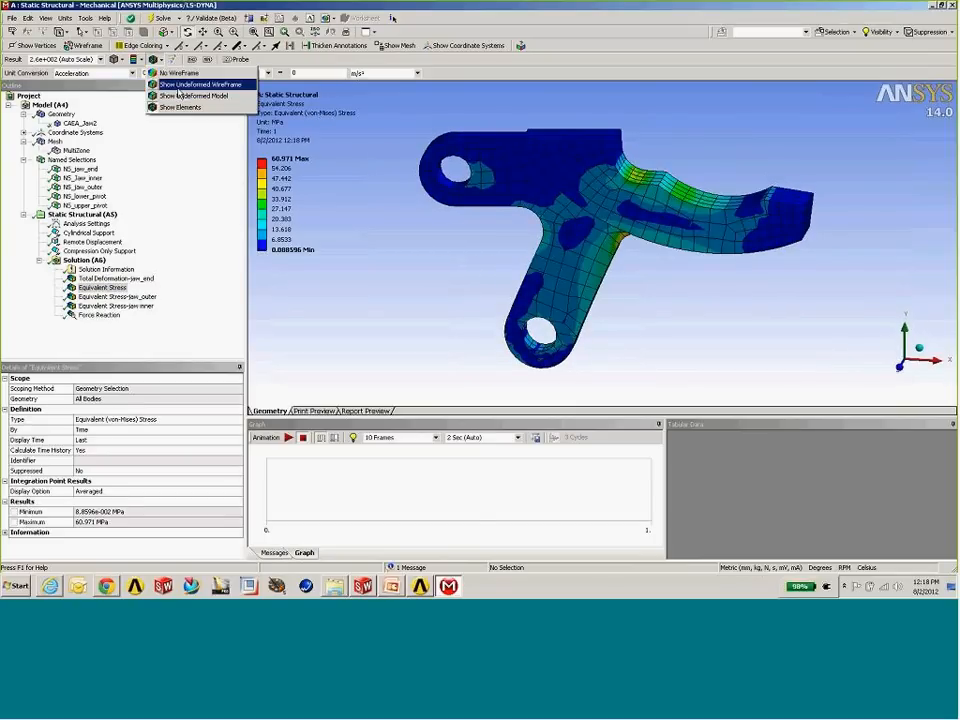
{"action": "left_click", "coordinate": [170, 84]}
{"action": "mouse_move", "coordinate": [500, 200]}
{"action": "left_mouse_down"}
{"action": "mouse_move", "coordinate": [516, 184]}
{"action": "mouse_move", "coordinate": [553, 197]}
{"action": "mouse_move", "coordinate": [560, 178]}
{"action": "mouse_move", "coordinate": [510, 250]}
{"action": "left_mouse_up"}
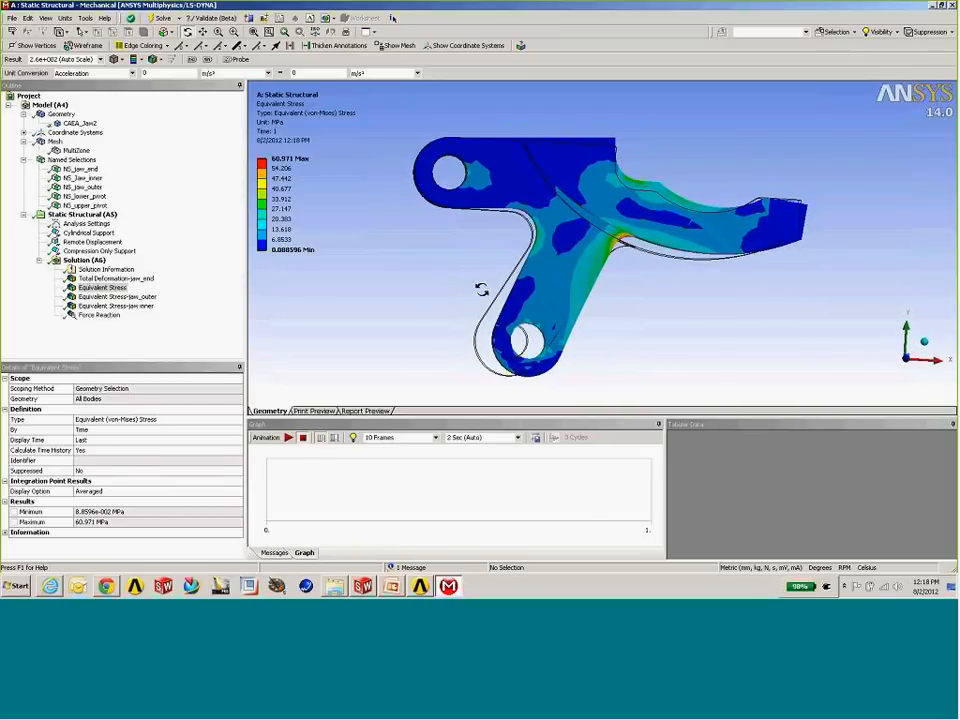
Step: Animate the Equivalent Stress result and inspect the peak stress area where the lower arm meets the jaw
{"action": "left_click", "coordinate": [288, 437]}
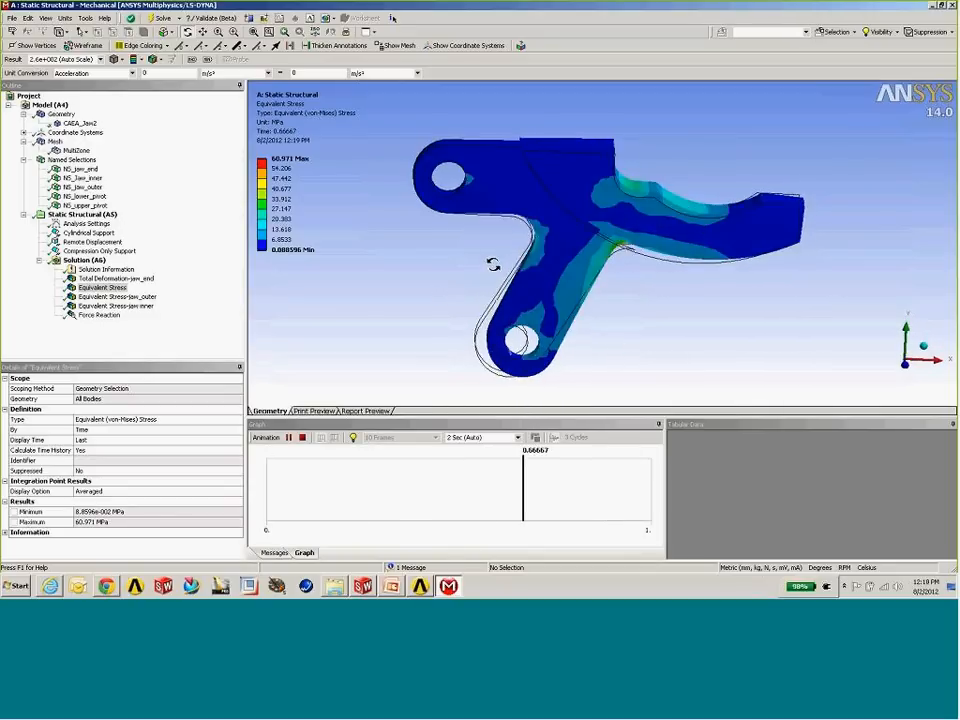
{"action": "left_click_drag", "start_coordinate": [493, 244], "coordinate": [482, 195]}
{"action": "scroll", "coordinate": [482, 195], "scroll_direction": "up", "scroll_amount": 5}
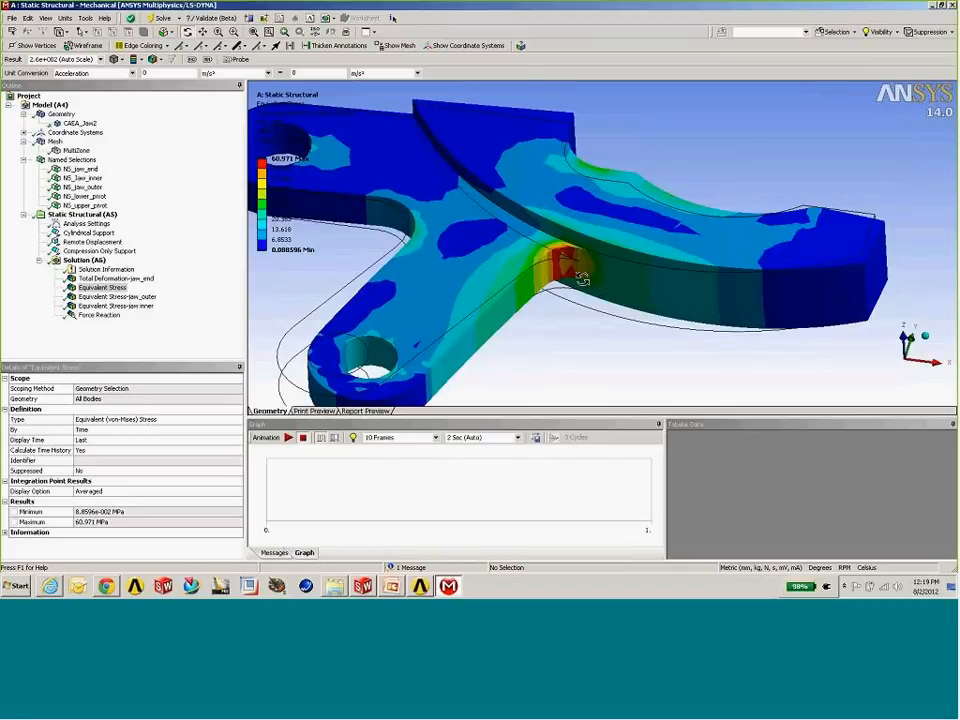
{"action": "scroll", "coordinate": [541, 274], "scroll_direction": "down", "scroll_amount": 3}
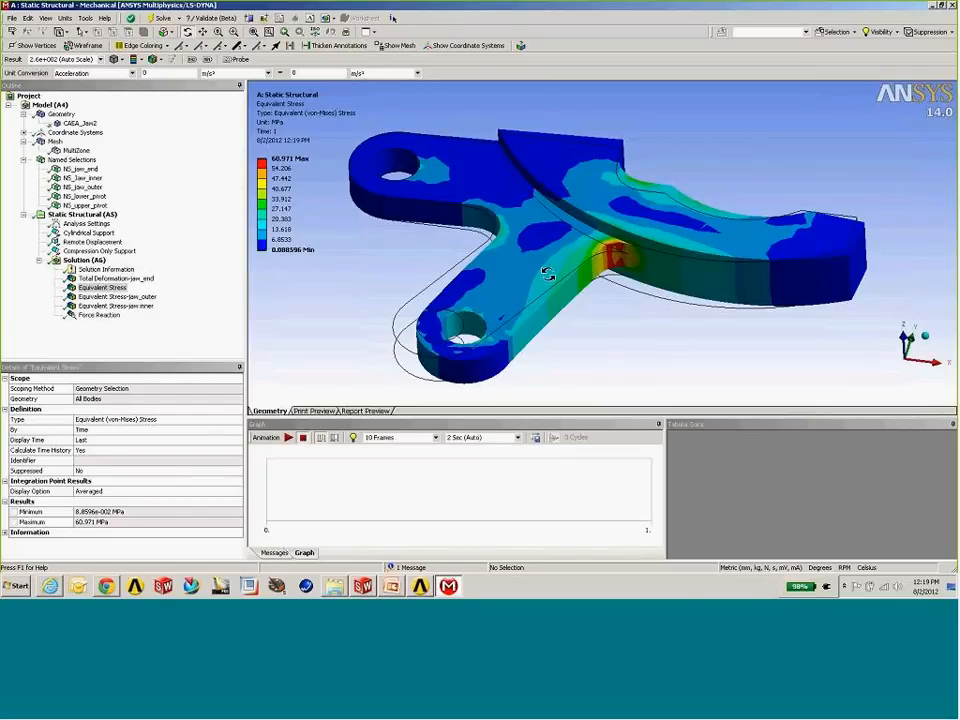
{"action": "left_click_drag", "start_coordinate": [547, 273], "coordinate": [590, 262]}
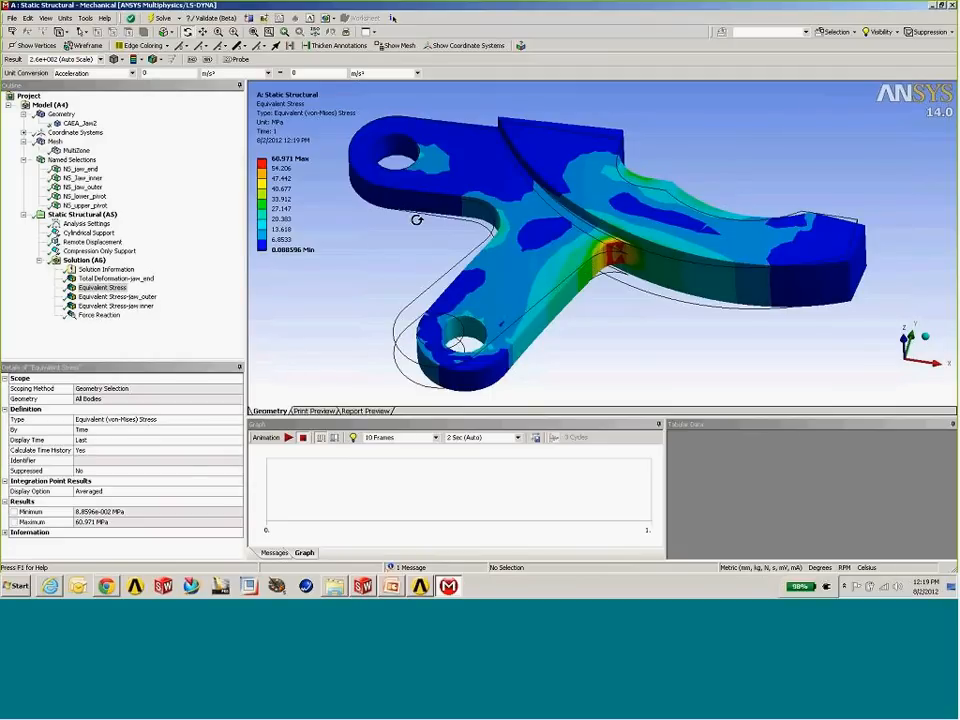
Step: Review the Equivalent Stress-jaw_outer and Total Deformation-jaw_end results and their parameterized maximum values
{"action": "key", "text": "Down"}
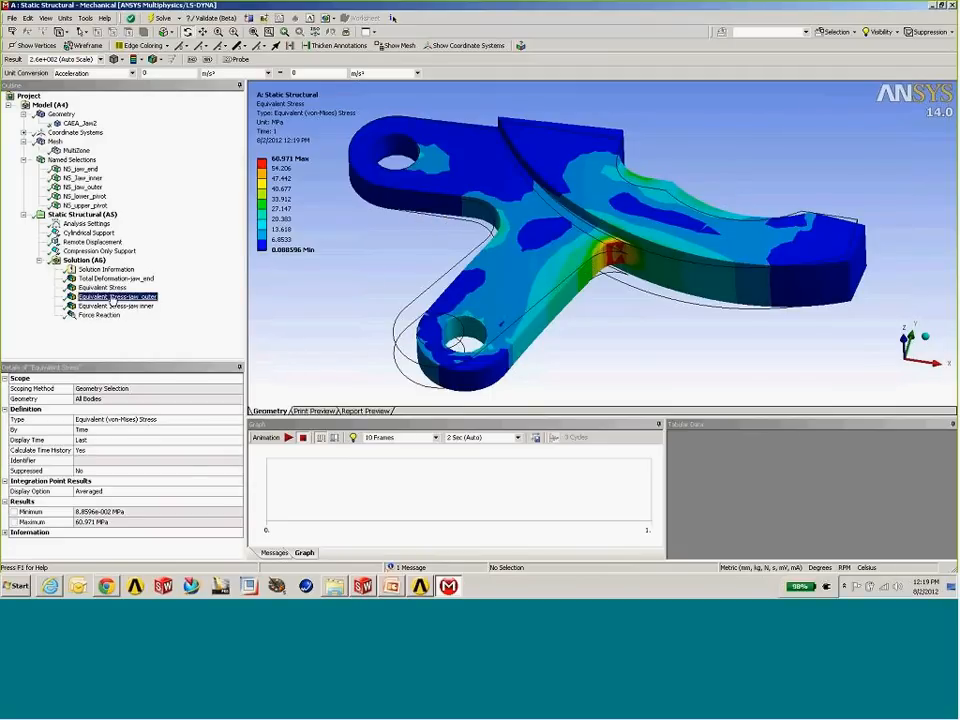
{"action": "left_click_drag", "start_coordinate": [446, 288], "coordinate": [599, 251]}
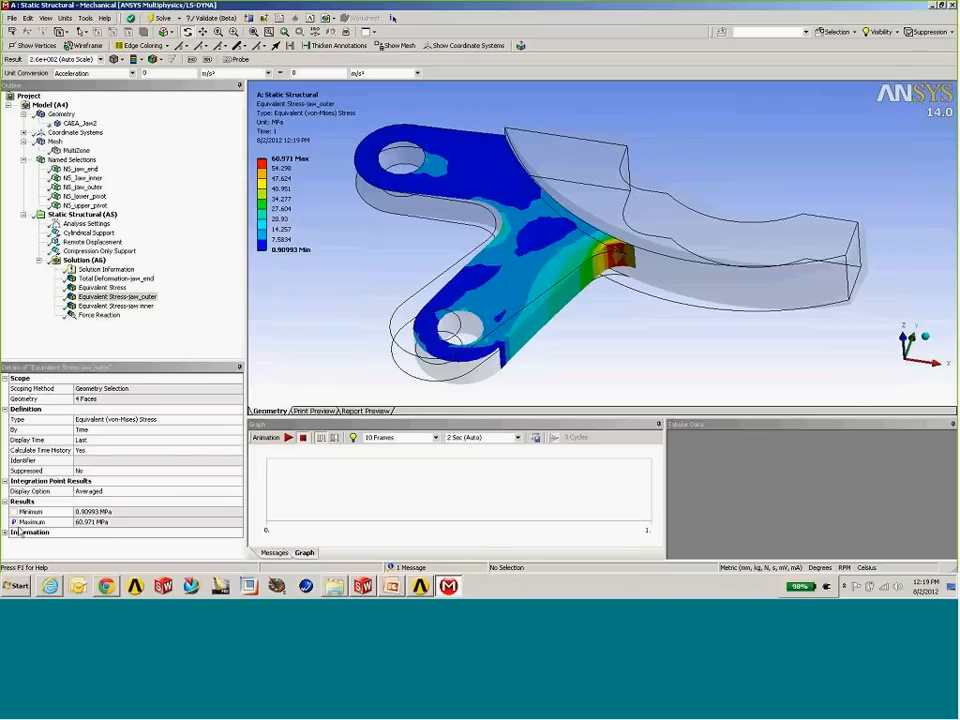
{"action": "left_click", "coordinate": [115, 278]}
{"action": "left_click_drag", "start_coordinate": [549, 226], "coordinate": [529, 306]}
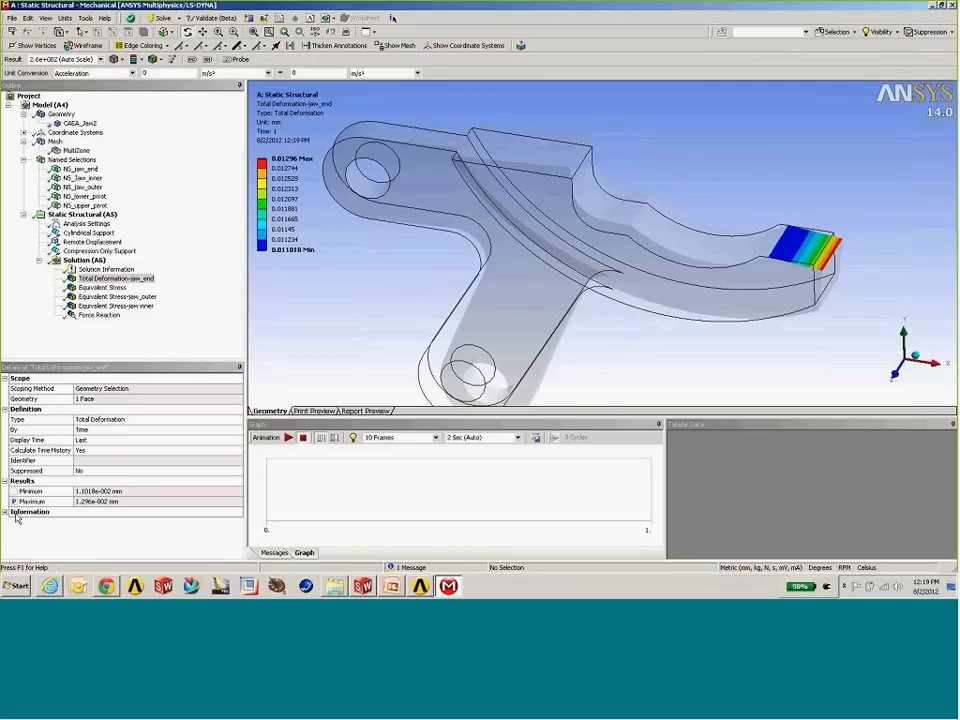
{"action": "left_click_drag", "start_coordinate": [351, 266], "coordinate": [378, 241]}
{"action": "scroll", "coordinate": [378, 241], "scroll_direction": "down", "scroll_amount": 3}
Step: Review the Force Reaction probe for the Remote Displacement and its parameterized total force
{"action": "left_click", "coordinate": [98, 315]}
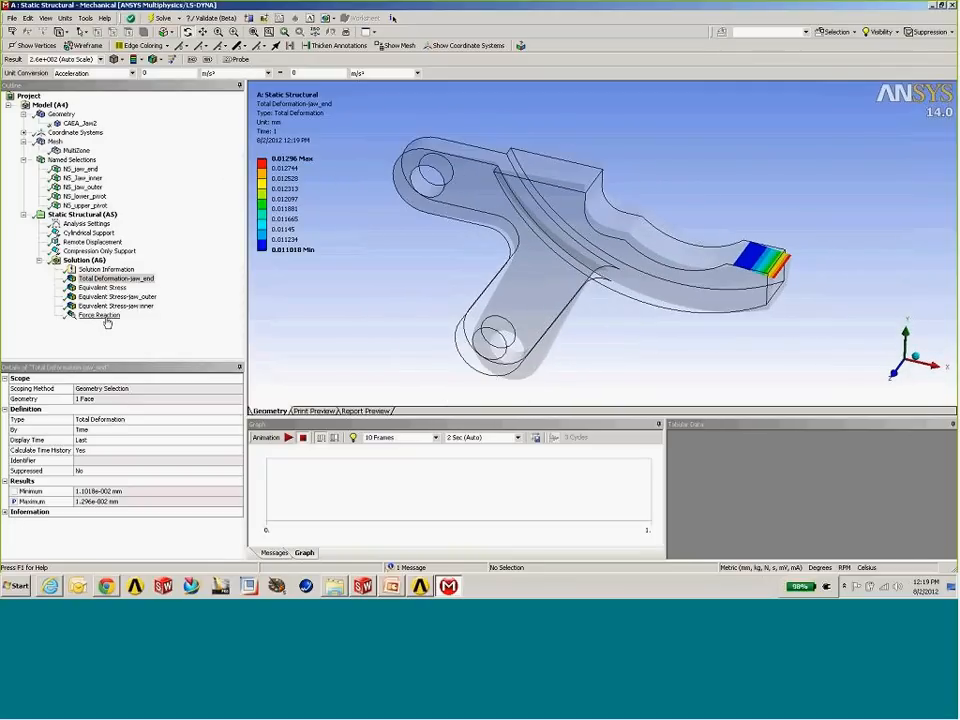
{"action": "left_click_drag", "start_coordinate": [580, 280], "coordinate": [510, 343]}
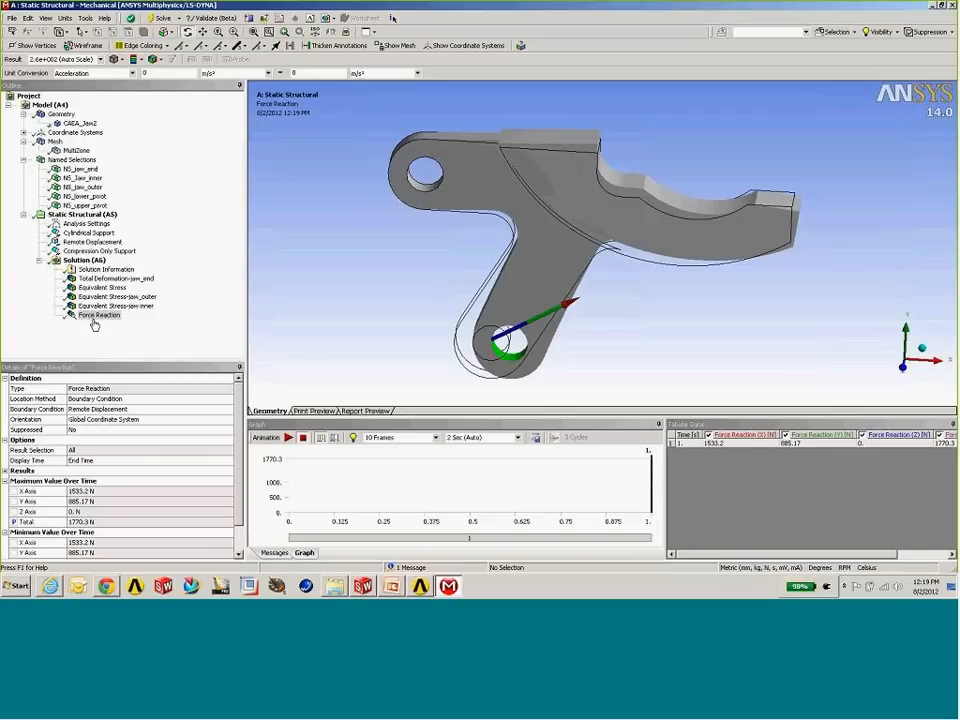
{"action": "left_click_drag", "start_coordinate": [439, 330], "coordinate": [476, 279]}
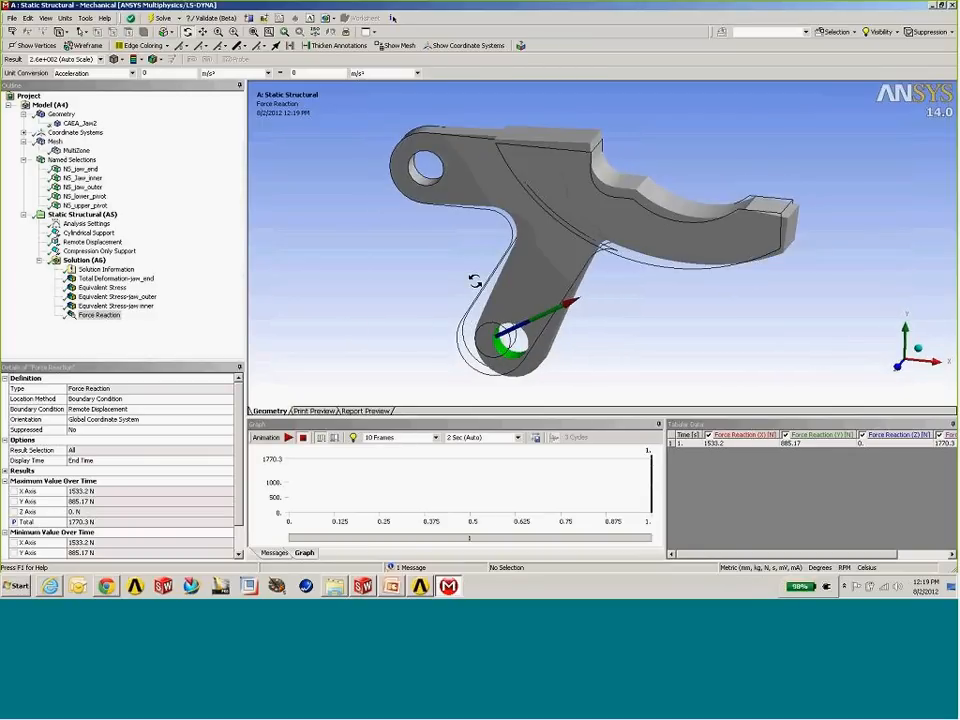
Step: Switch to Workbench, check Structural Steel's properties in system A's Engineering Data, and return to the project schematic
{"action": "left_click", "coordinate": [421, 588]}
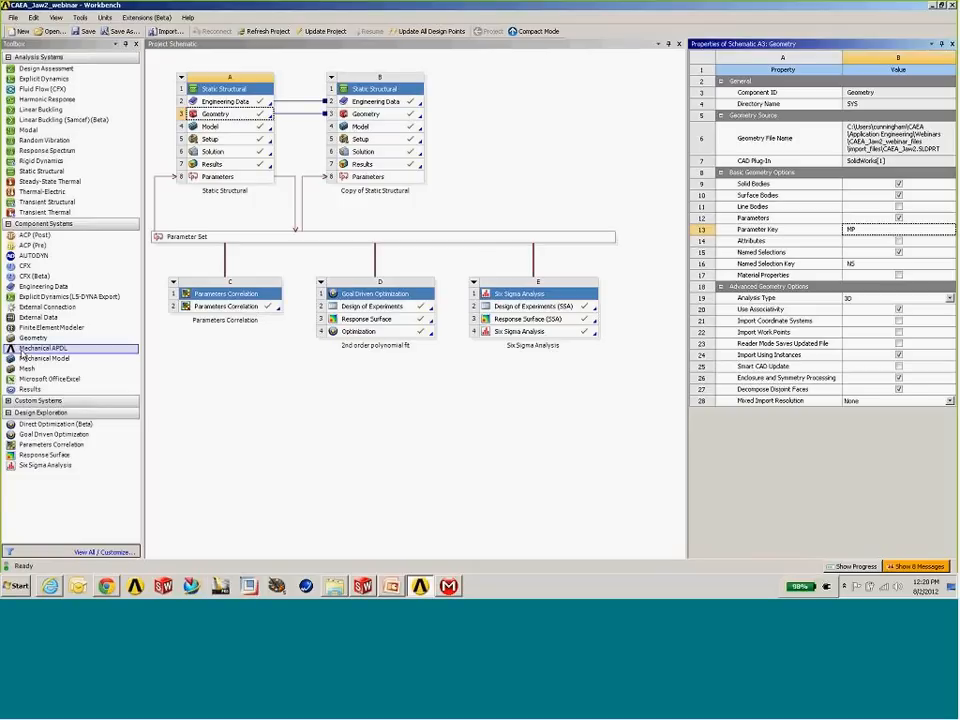
{"action": "double_click", "coordinate": [215, 101]}
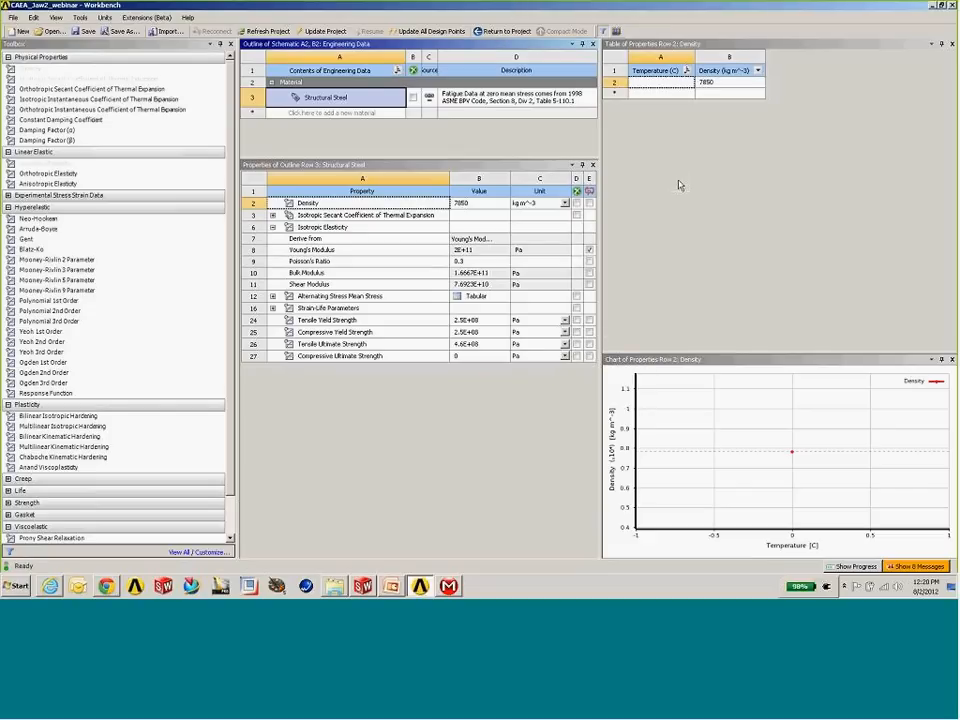
{"action": "left_click", "coordinate": [503, 31]}
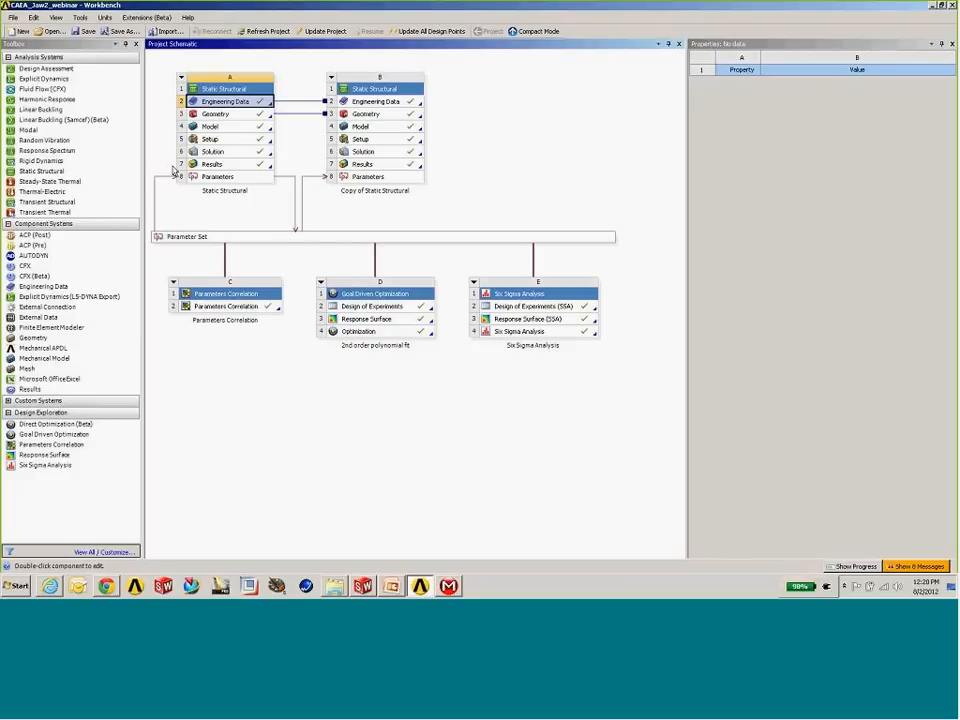
Step: Open the Parameter Set, select the MP_Jaw_OD input parameter and widen the Table of Design Points
{"action": "double_click", "coordinate": [236, 238]}
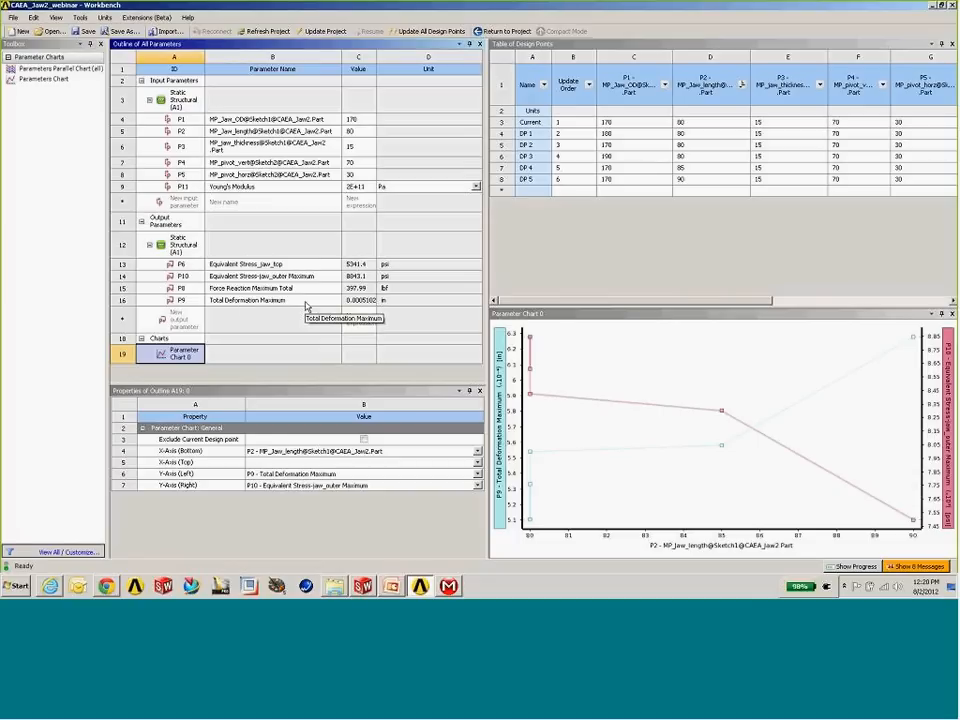
{"action": "left_click", "coordinate": [214, 121]}
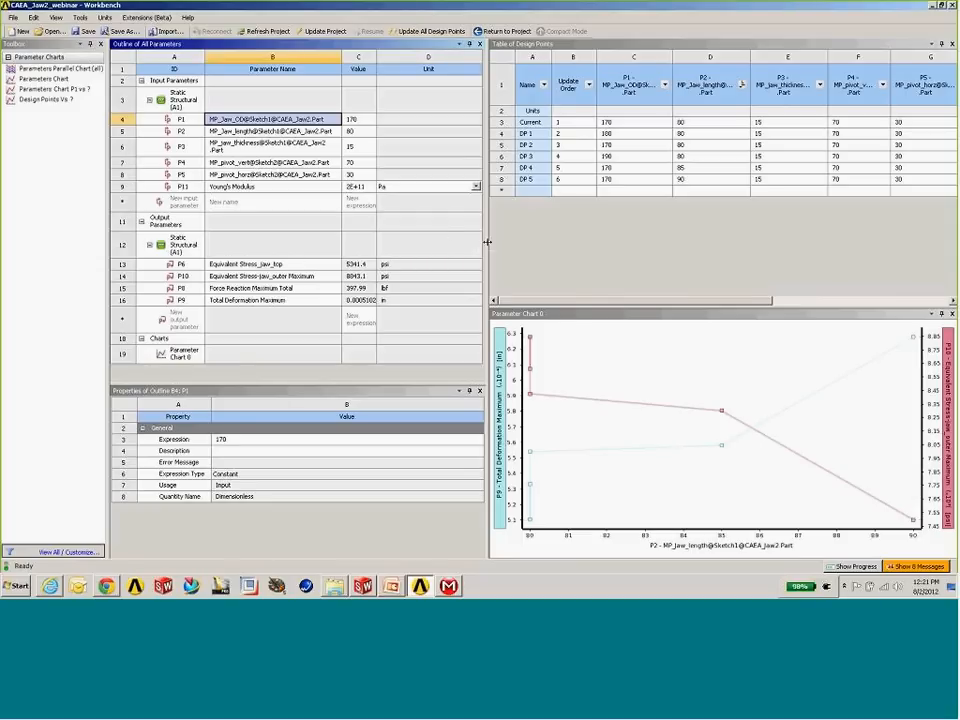
{"action": "left_click_drag", "start_coordinate": [487, 243], "coordinate": [440, 253]}
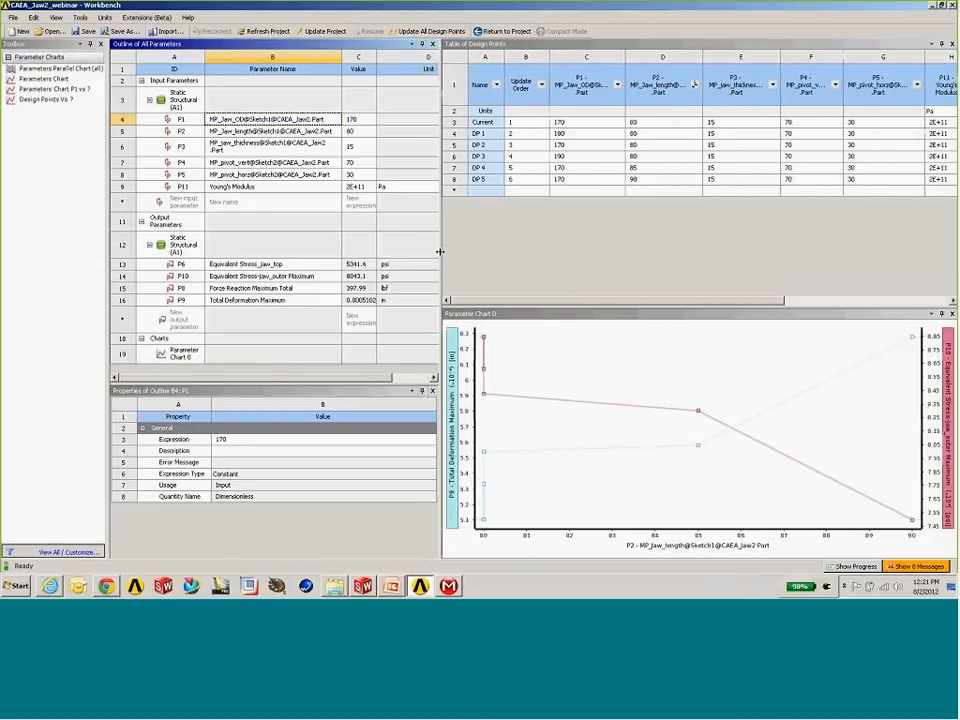
Step: Check the input values of the jaw length, jaw thickness, vertical pivot and Young's Modulus parameters
{"action": "left_click", "coordinate": [359, 133]}
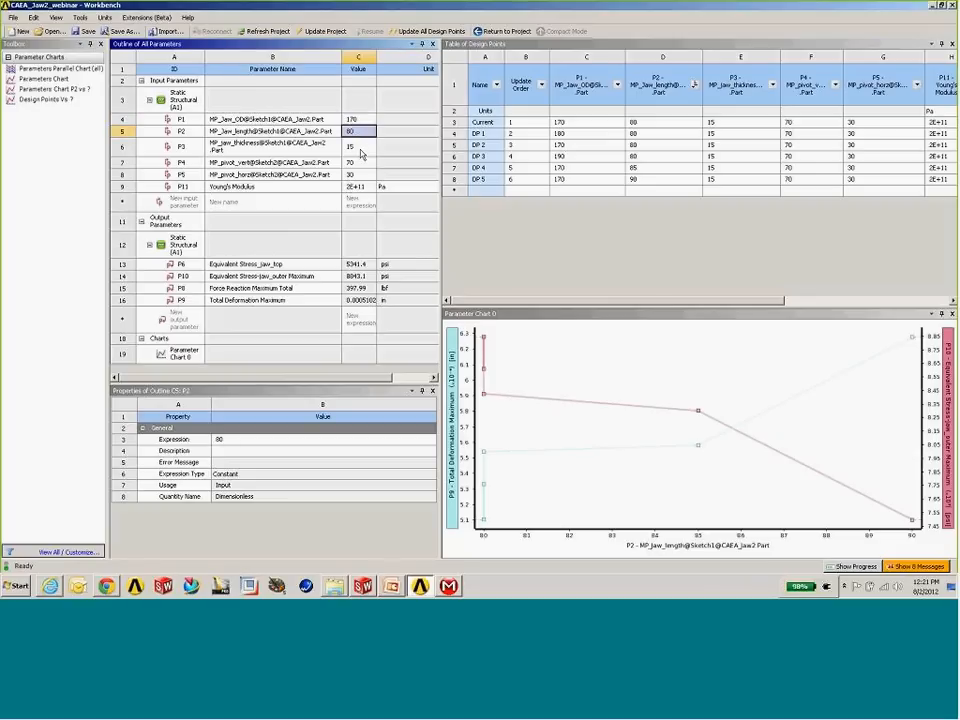
{"action": "left_click", "coordinate": [360, 147]}
{"action": "left_click", "coordinate": [360, 163]}
{"action": "left_click", "coordinate": [360, 186]}
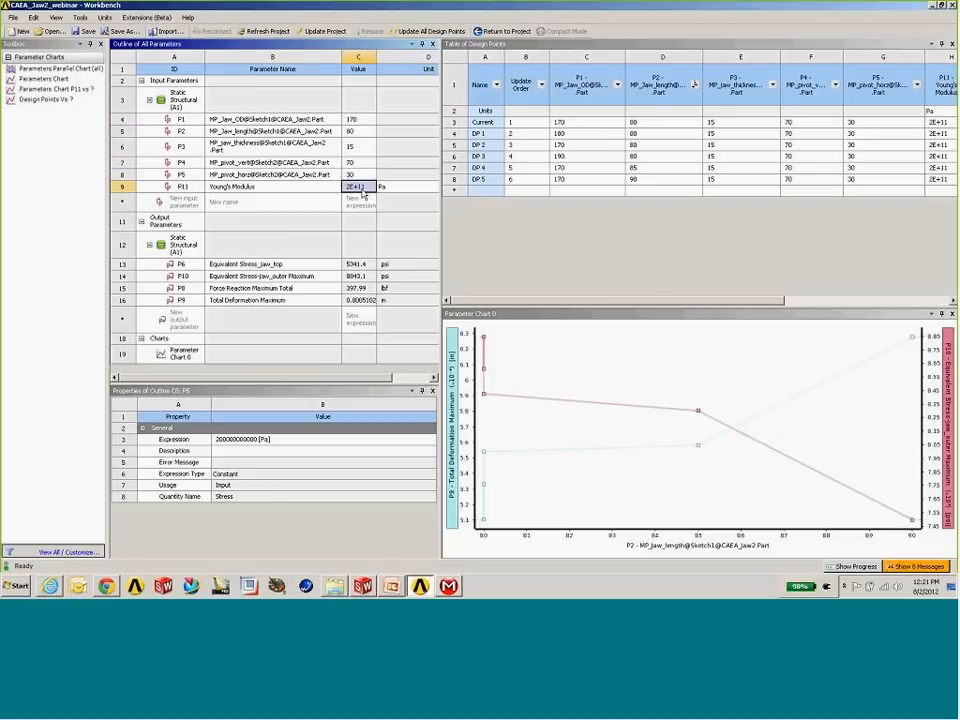
{"action": "left_click", "coordinate": [358, 131]}
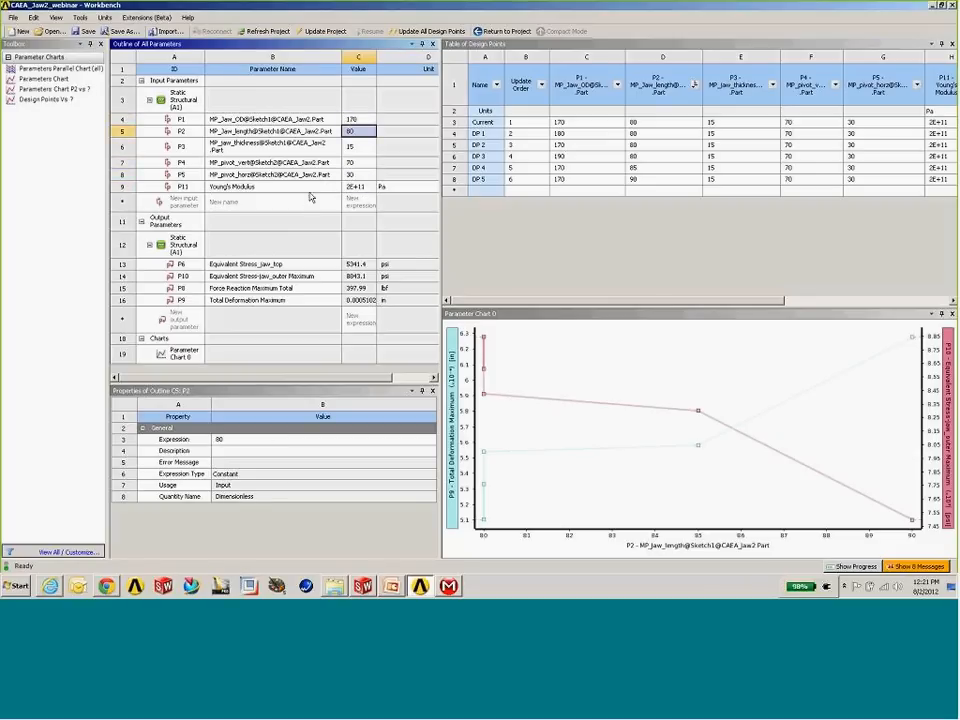
Step: Widen the Table of Design Points further and examine the input parameter columns P1 to P4
{"action": "left_click_drag", "start_coordinate": [437, 197], "coordinate": [418, 197]}
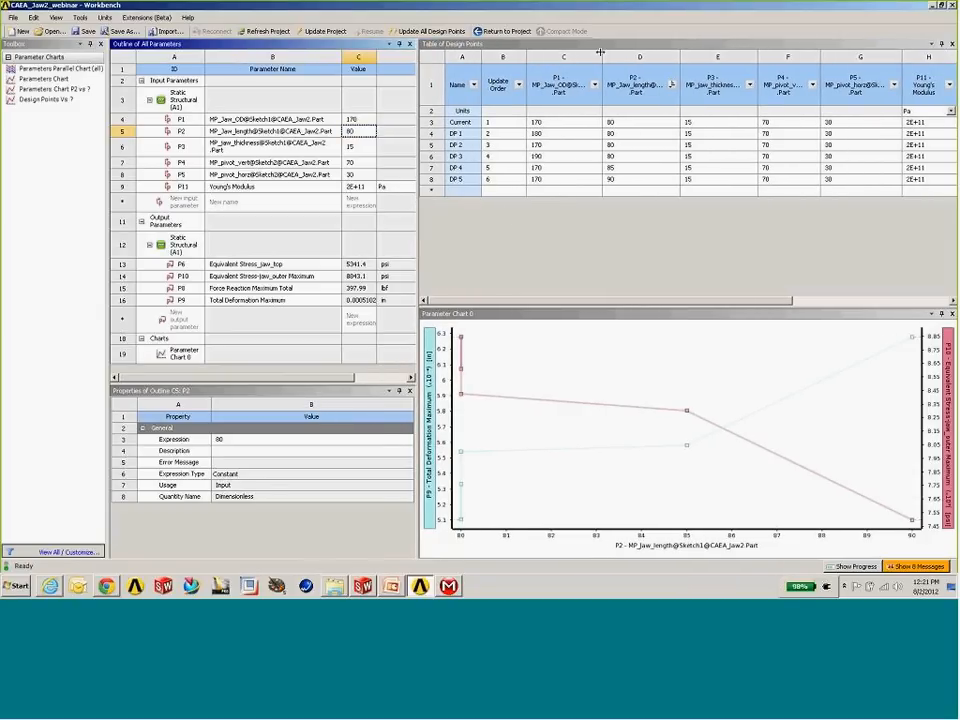
{"action": "left_click", "coordinate": [596, 67]}
{"action": "left_click", "coordinate": [640, 78]}
{"action": "left_click", "coordinate": [717, 78]}
{"action": "left_click", "coordinate": [787, 78]}
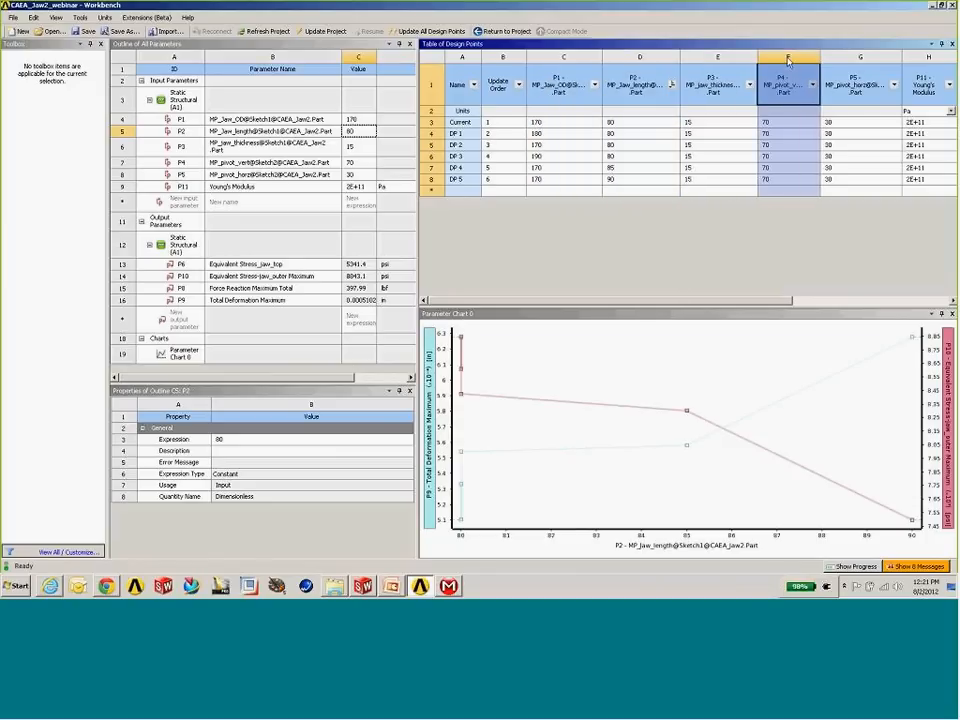
Step: Examine the design point output columns for stress (P6, P10), force reaction (P8) and total deformation (P9)
{"action": "scroll", "coordinate": [761, 302], "scroll_direction": "right", "scroll_amount": 2}
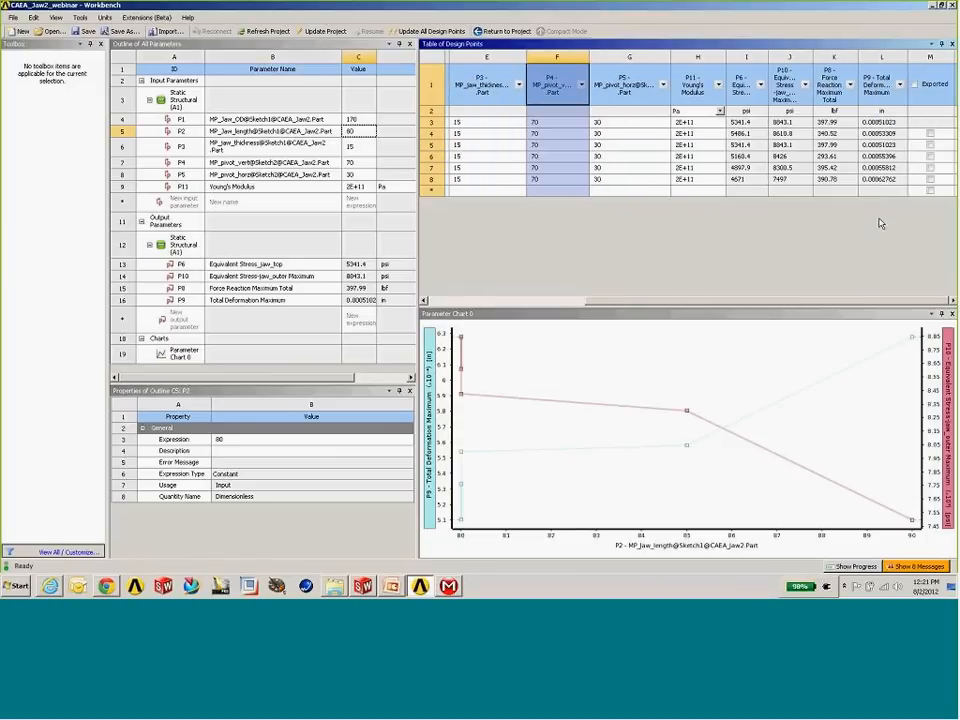
{"action": "left_click", "coordinate": [745, 62]}
{"action": "left_click", "coordinate": [789, 78]}
{"action": "left_click", "coordinate": [833, 78]}
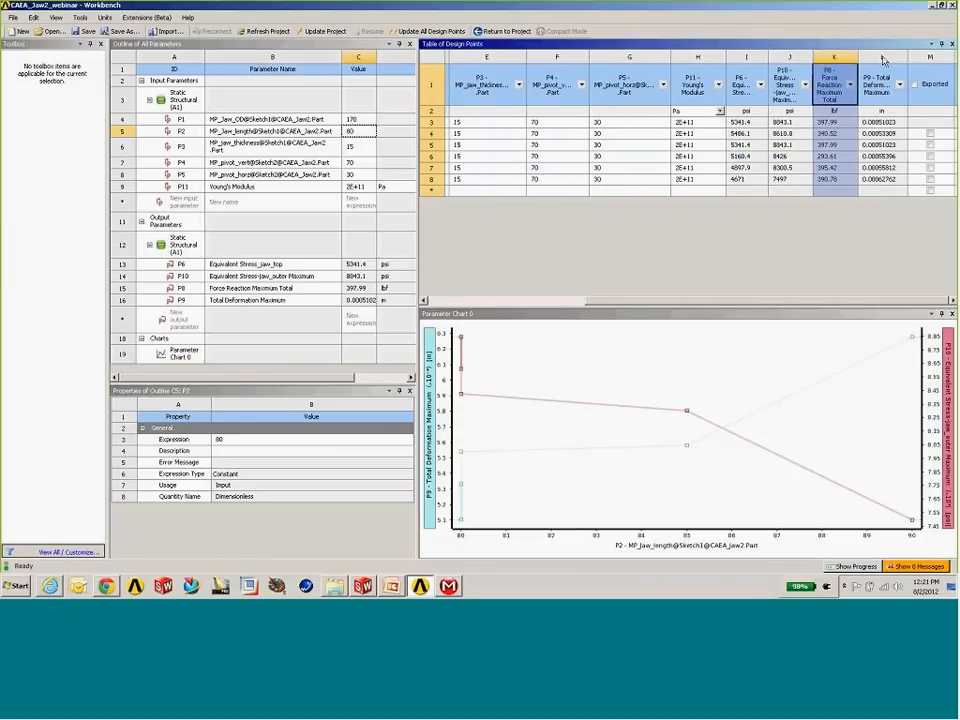
{"action": "left_click", "coordinate": [881, 78]}
{"action": "scroll", "coordinate": [789, 302], "scroll_direction": "left", "scroll_amount": 2}
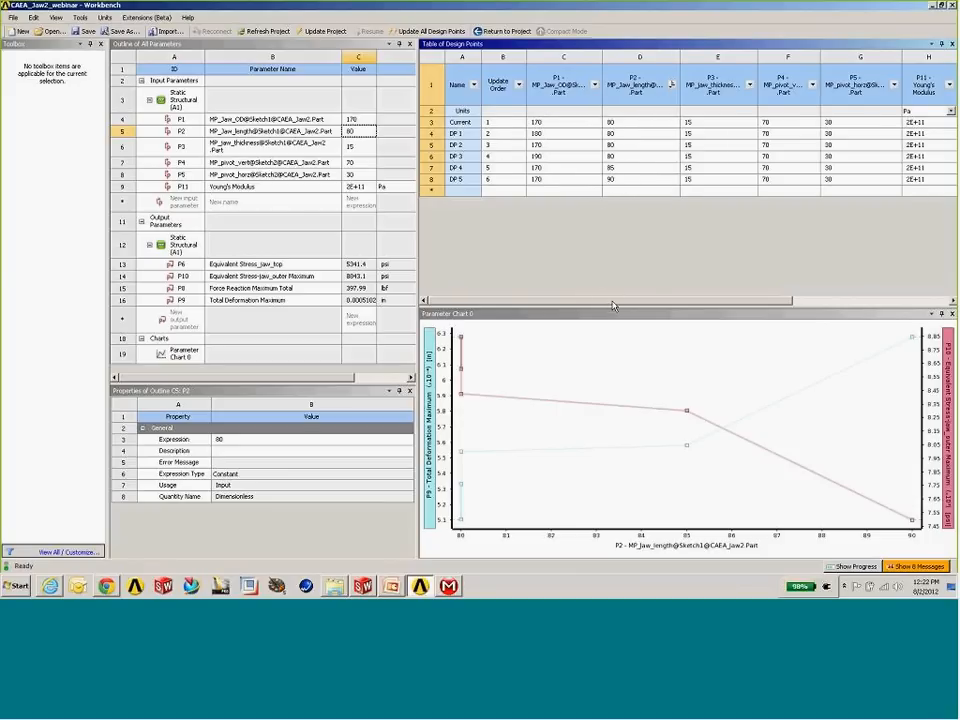
Step: Look over the remaining input and output columns in the Table of Design Points and return to the project schematic
{"action": "left_click_drag", "start_coordinate": [611, 299], "coordinate": [814, 253]}
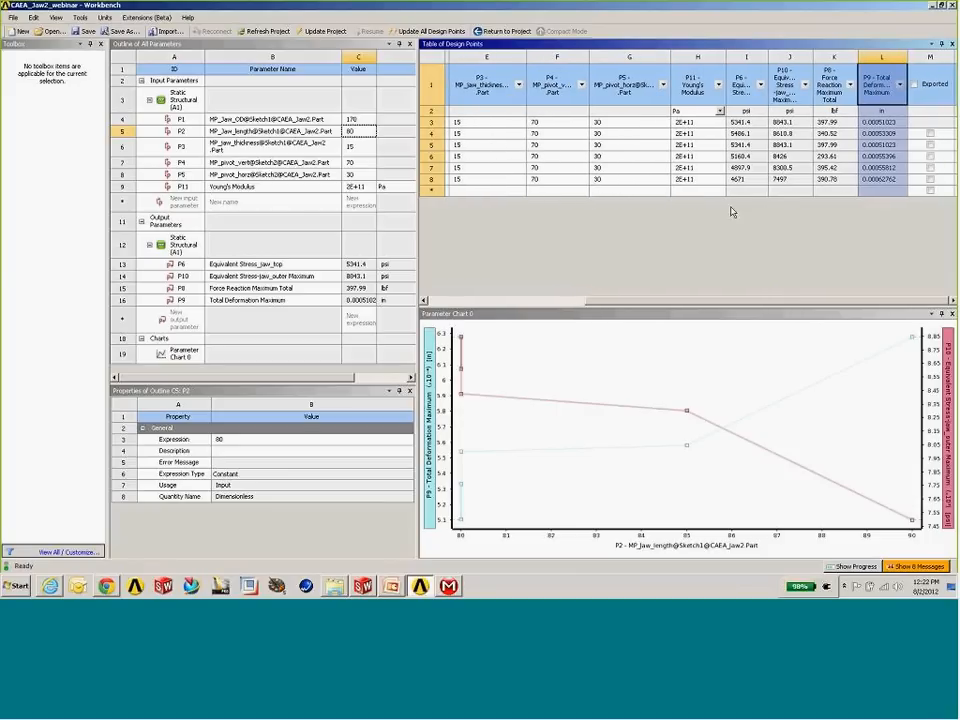
{"action": "left_click_drag", "start_coordinate": [655, 300], "coordinate": [474, 294]}
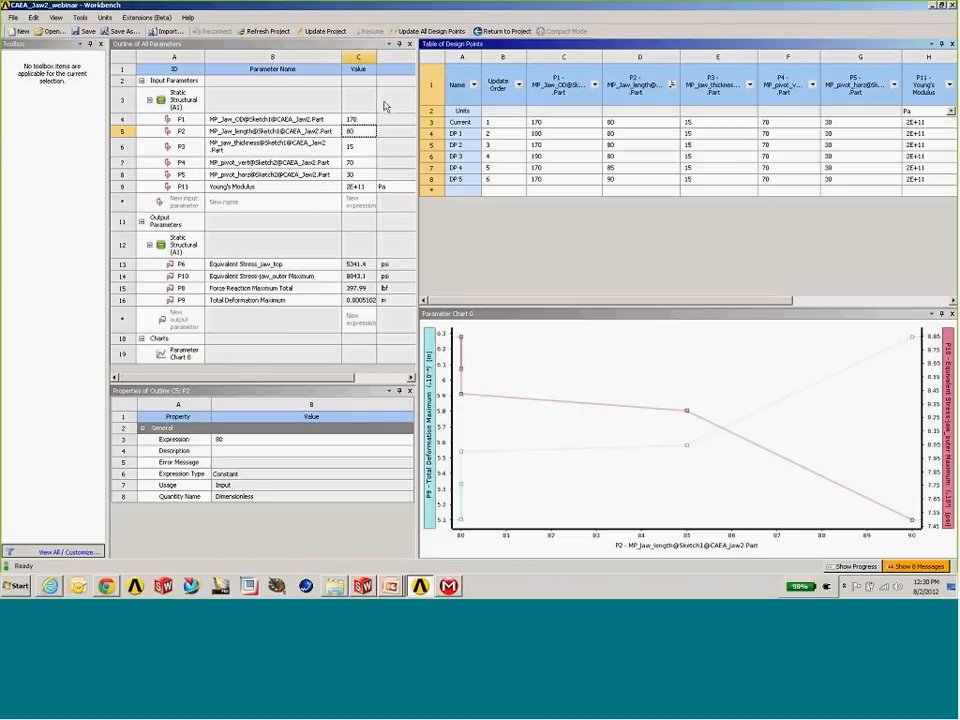
{"action": "left_click", "coordinate": [485, 32]}
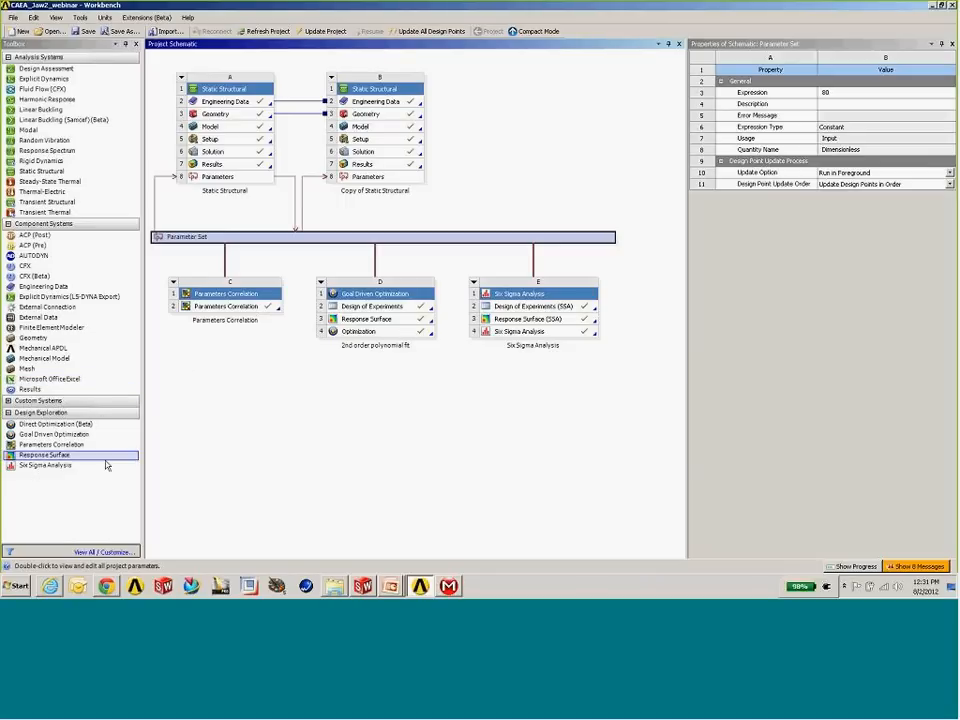
Step: Open the Parameters Correlation component and check the available correlation types, keeping Spearman
{"action": "double_click", "coordinate": [226, 307]}
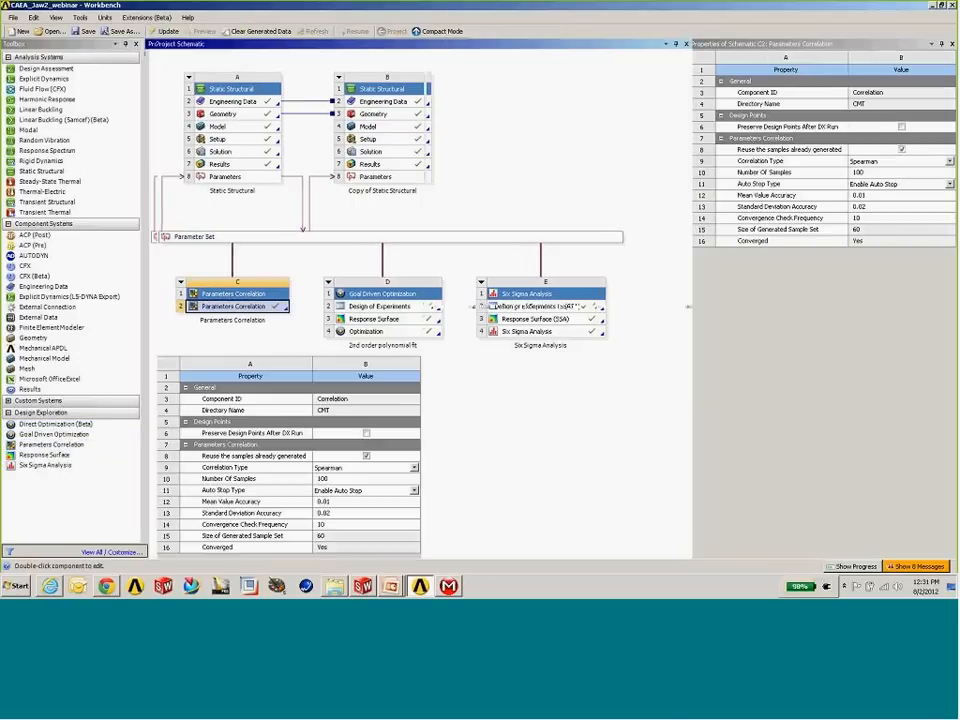
{"action": "left_click", "coordinate": [285, 79]}
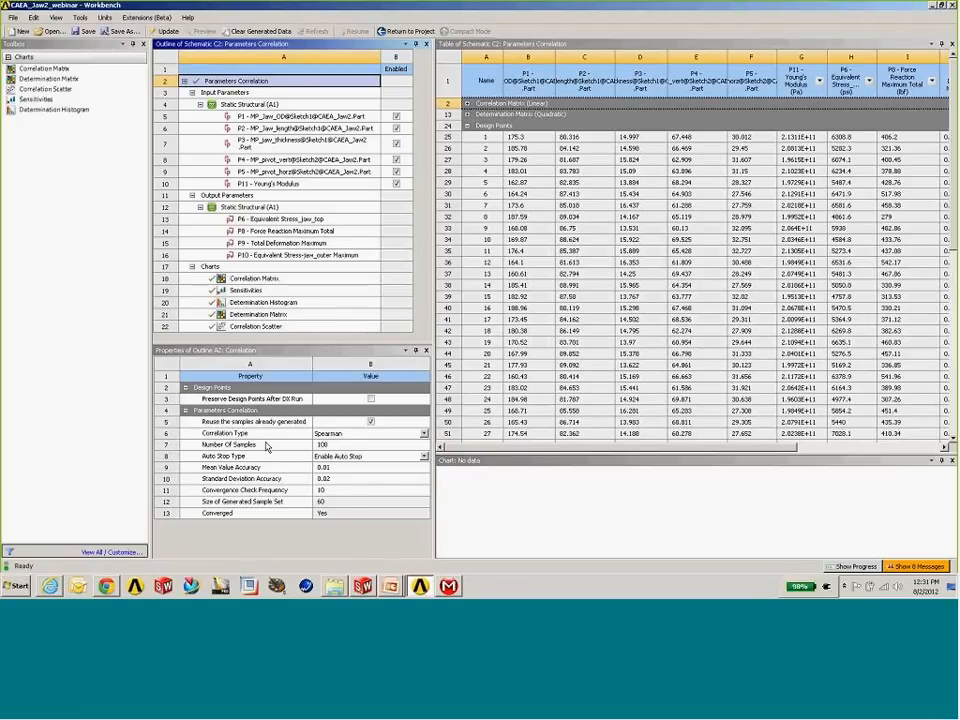
{"action": "left_click", "coordinate": [350, 433]}
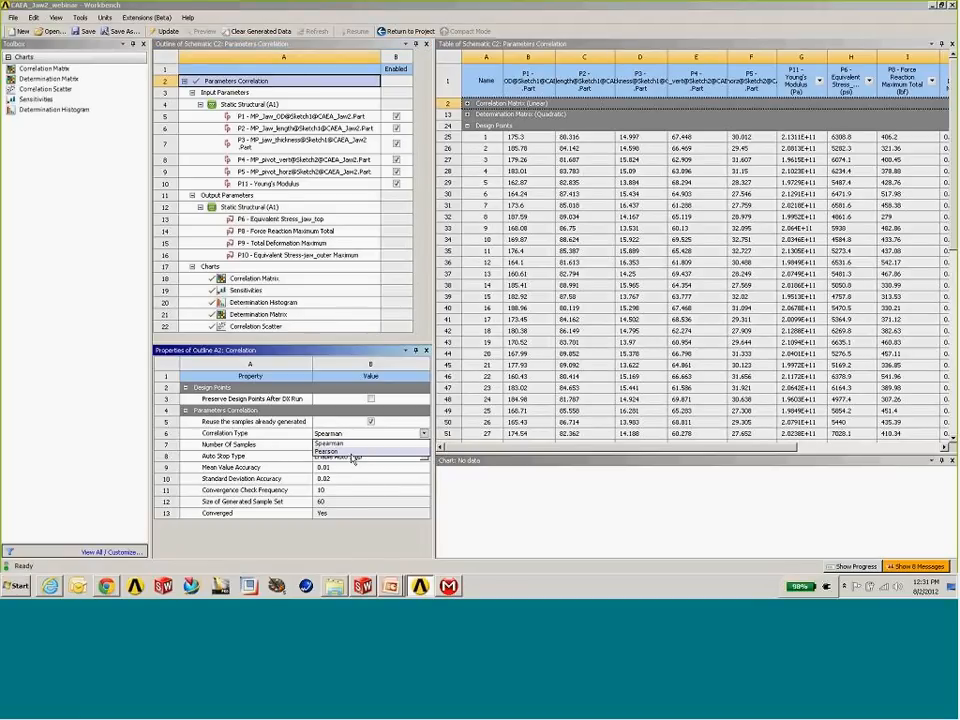
{"action": "left_click", "coordinate": [352, 458]}
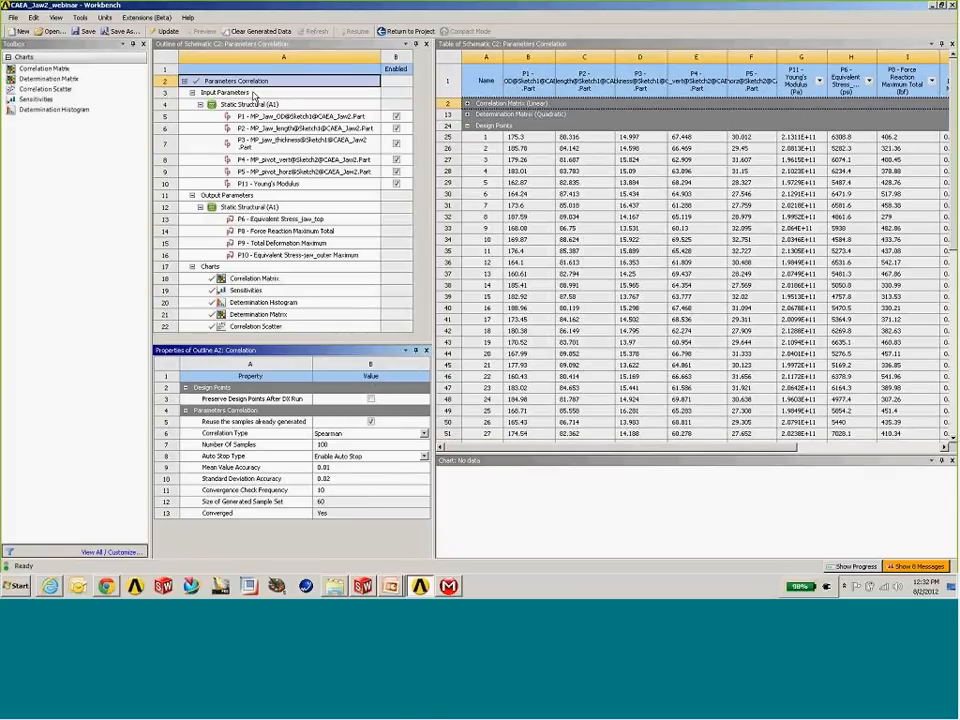
Step: Check the lower and upper bounds of the jaw length, jaw thickness and jaw OD input parameters
{"action": "left_click", "coordinate": [300, 128]}
{"action": "left_click", "coordinate": [304, 160]}
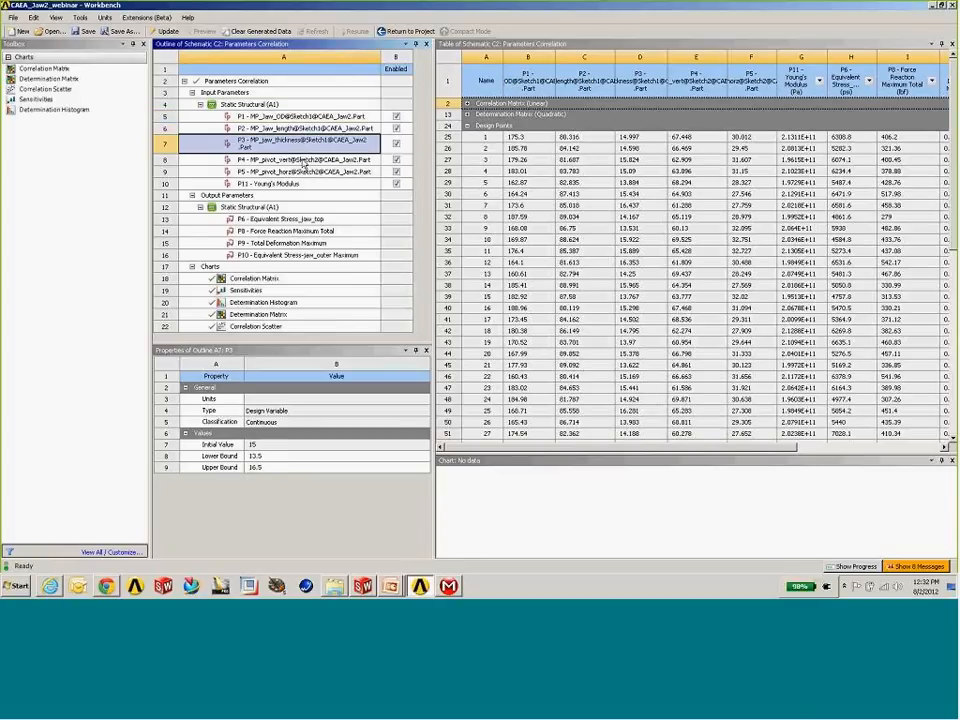
{"action": "left_click", "coordinate": [301, 117]}
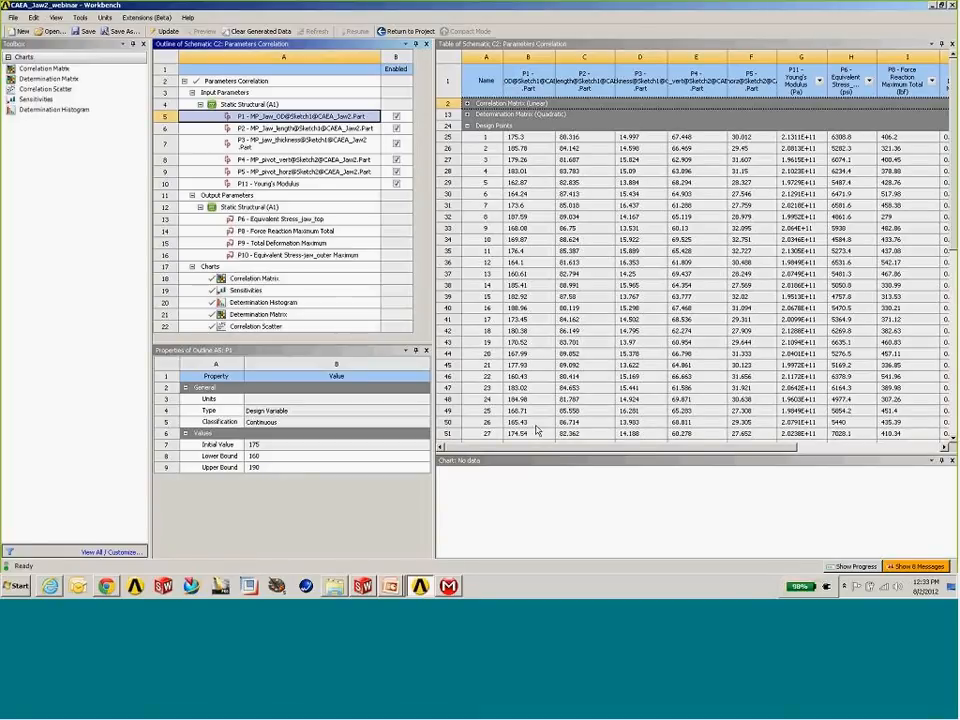
Step: Examine the input and output values of the sampled design points in the Parameters Correlation table
{"action": "mouse_move", "coordinate": [546, 450]}
{"action": "left_mouse_down"}
{"action": "mouse_move", "coordinate": [636, 451]}
{"action": "mouse_move", "coordinate": [546, 451]}
{"action": "left_mouse_up"}
{"action": "left_click_drag", "start_coordinate": [559, 448], "coordinate": [730, 447]}
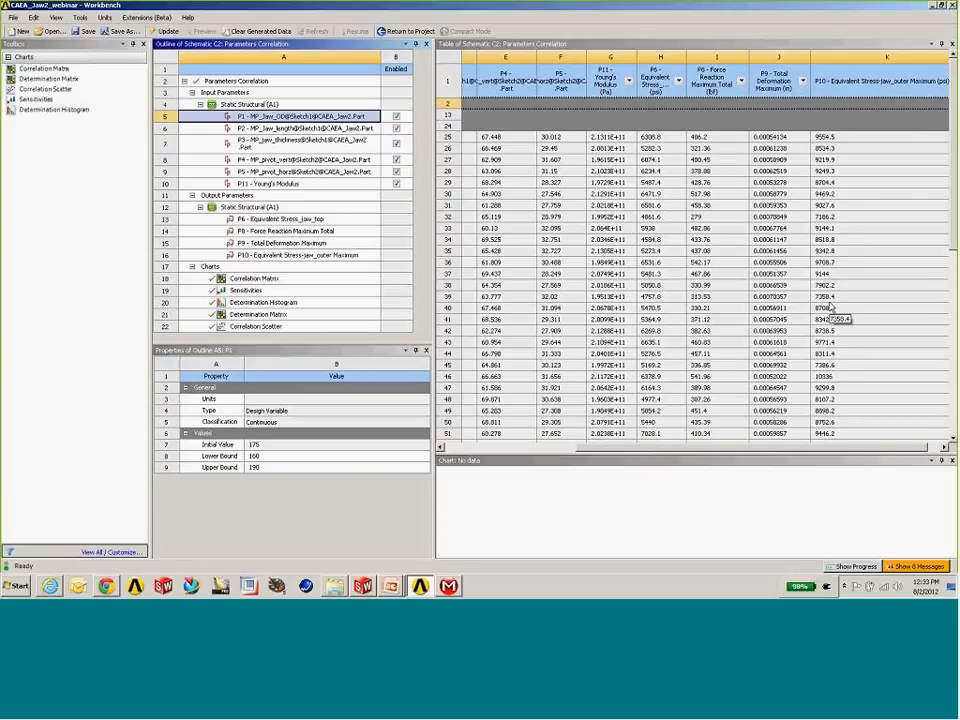
{"action": "left_click_drag", "start_coordinate": [830, 449], "coordinate": [672, 447]}
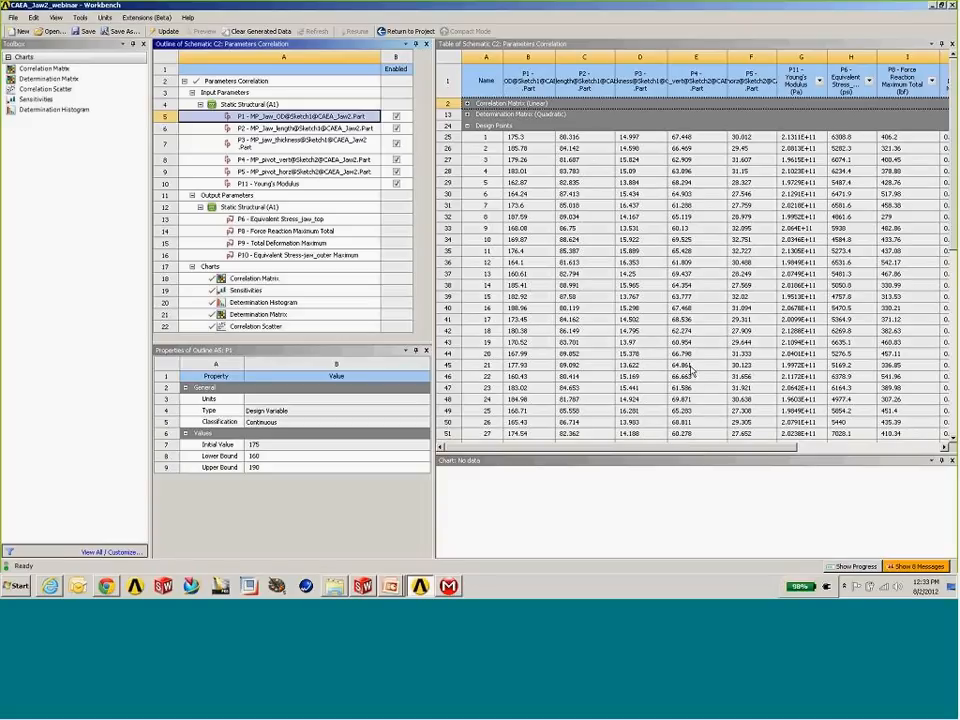
Step: Display the Correlation Matrix chart and enlarge its pane in height and width
{"action": "left_click", "coordinate": [331, 277]}
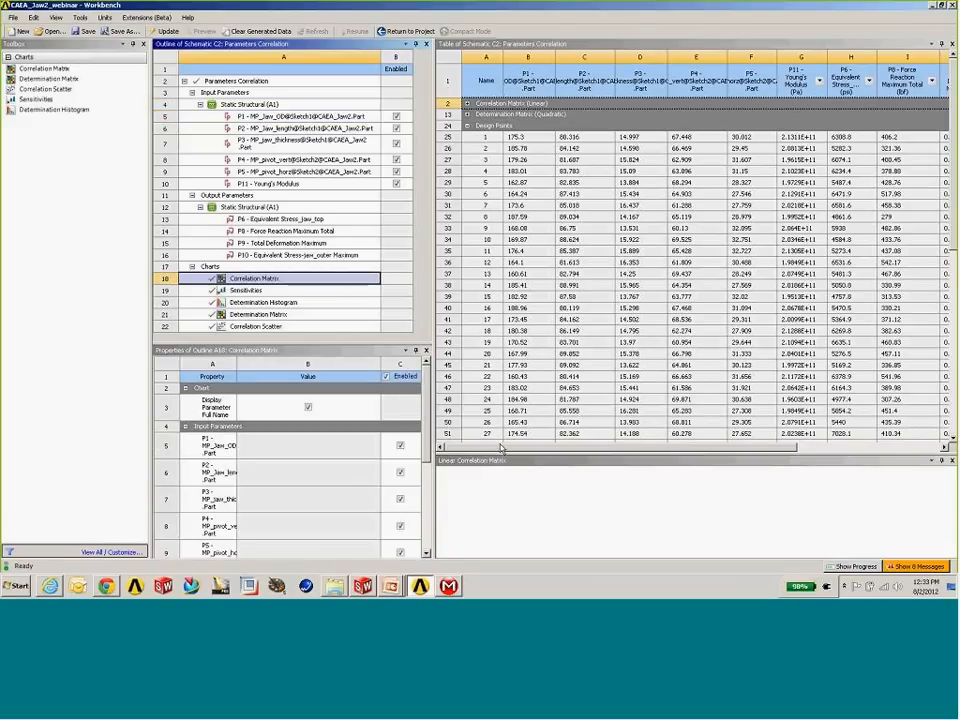
{"action": "left_click_drag", "start_coordinate": [503, 456], "coordinate": [503, 152]}
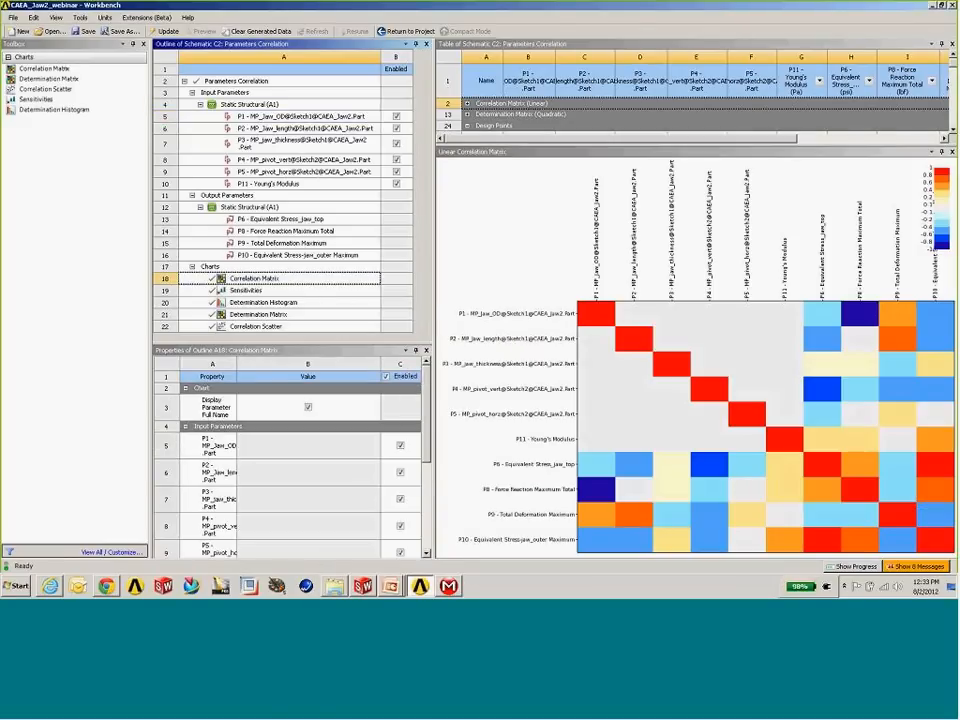
{"action": "left_click_drag", "start_coordinate": [435, 303], "coordinate": [372, 350]}
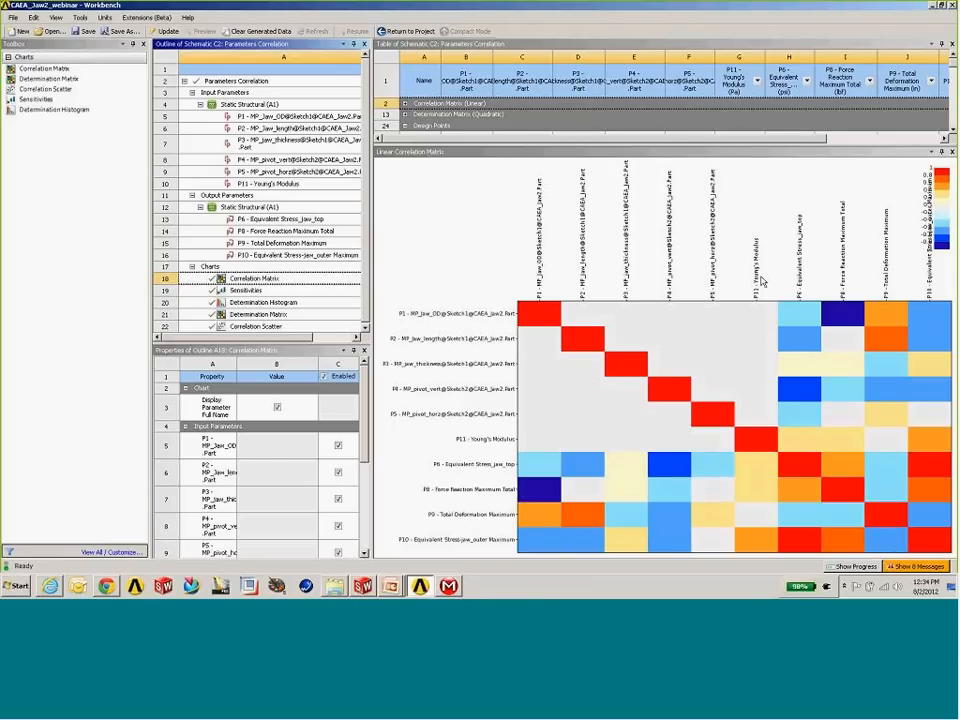
Step: Examine the linear correlation matrix values among the input parameters, including the diagonal cells
{"action": "mouse_move", "coordinate": [783, 447]}
{"action": "mouse_move", "coordinate": [519, 336]}
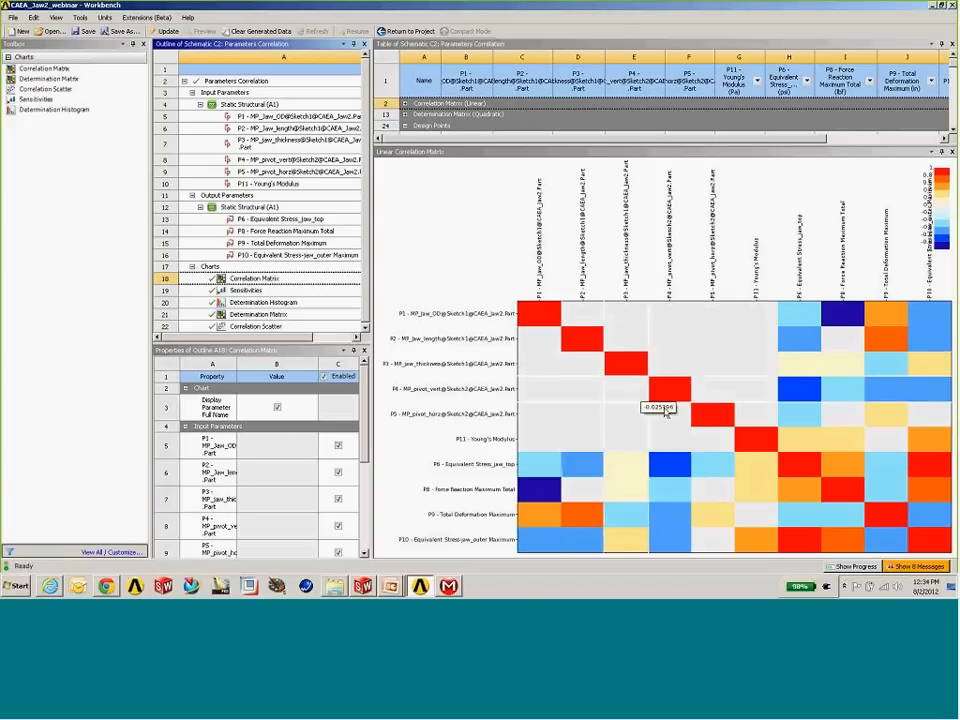
{"action": "mouse_move", "coordinate": [534, 305]}
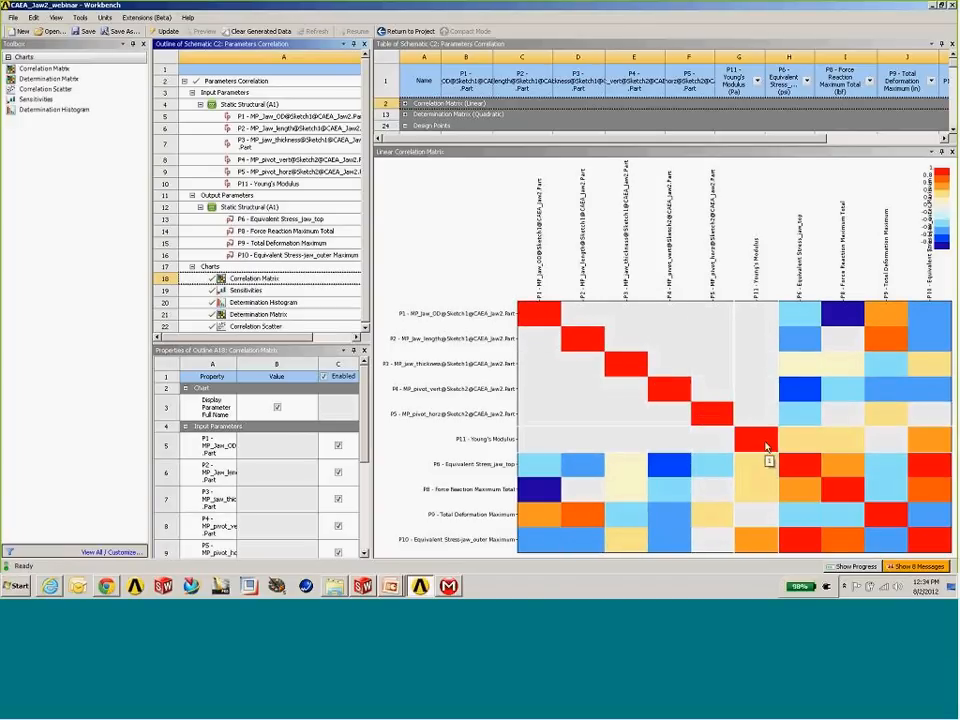
{"action": "mouse_move", "coordinate": [577, 340]}
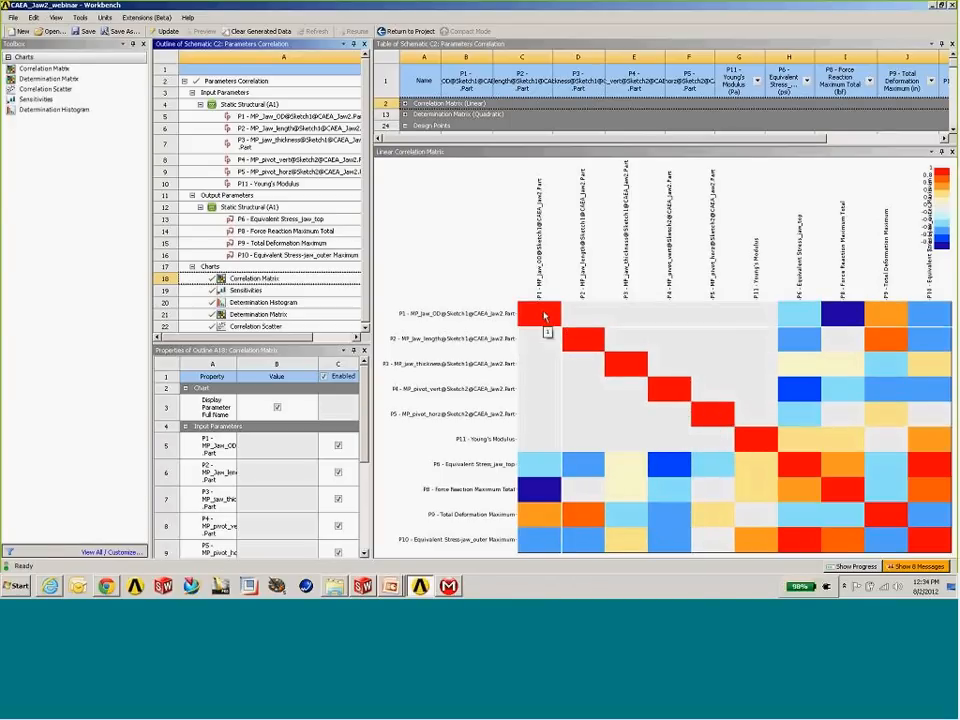
{"action": "mouse_move", "coordinate": [540, 503]}
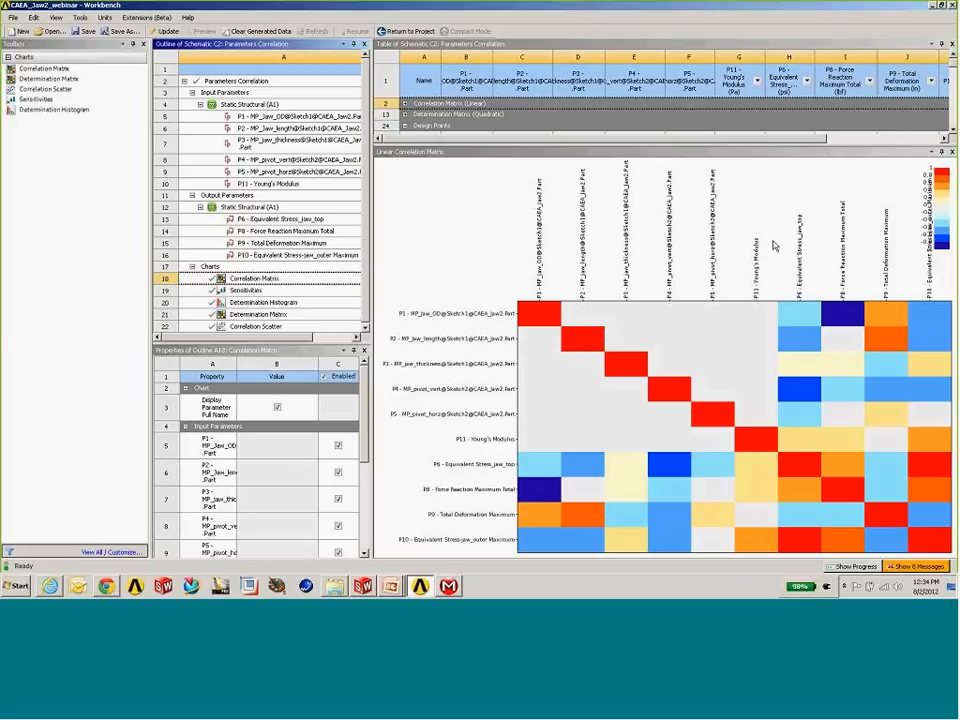
{"action": "mouse_move", "coordinate": [637, 316]}
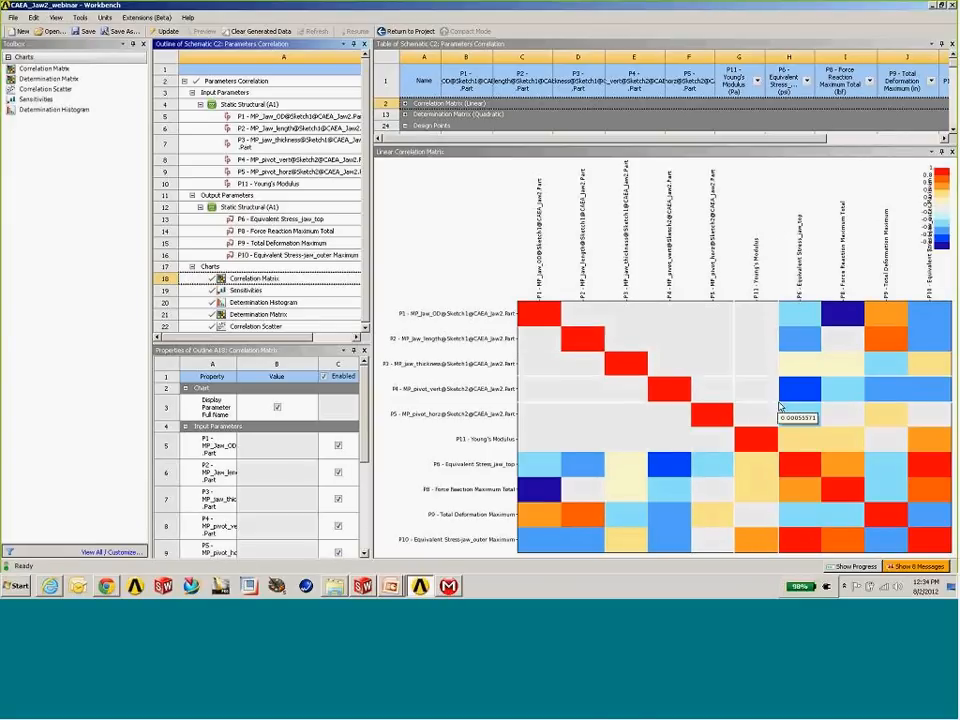
{"action": "mouse_move", "coordinate": [654, 361]}
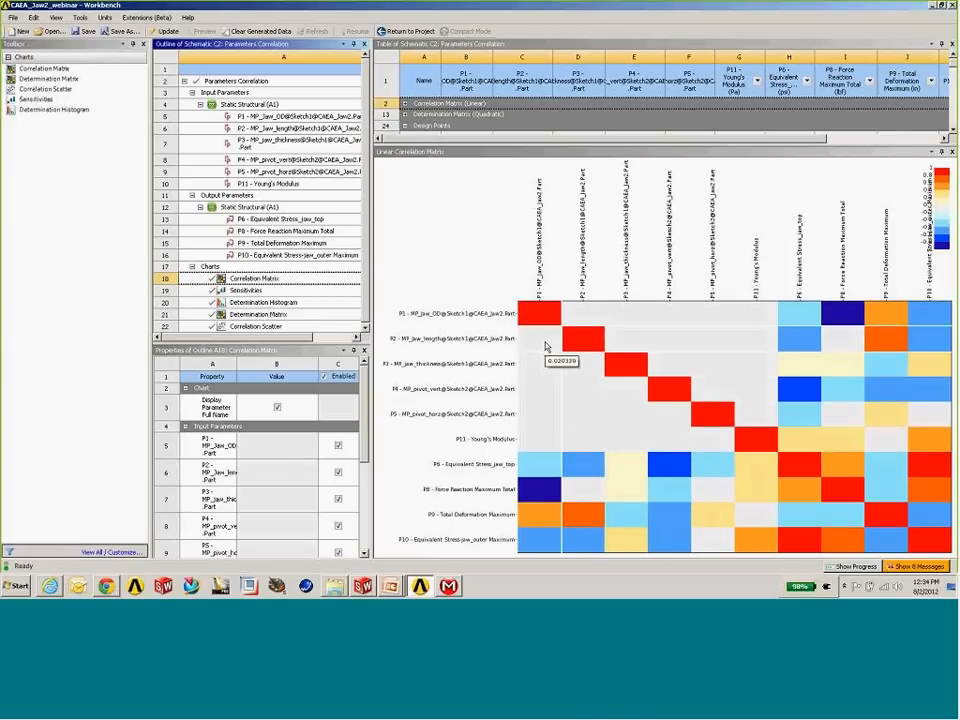
{"action": "mouse_move", "coordinate": [661, 334]}
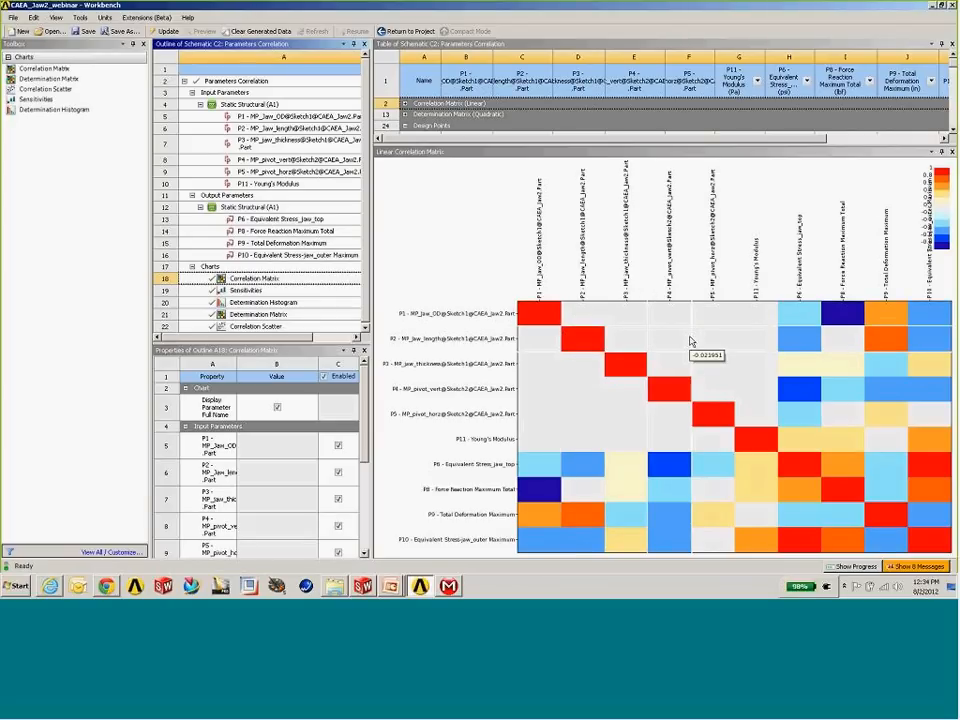
{"action": "mouse_move", "coordinate": [550, 451]}
Step: Examine how the jaw OD, length and thickness inputs correlate with the stress, force reaction and deformation outputs in the matrix
{"action": "mouse_move", "coordinate": [806, 320]}
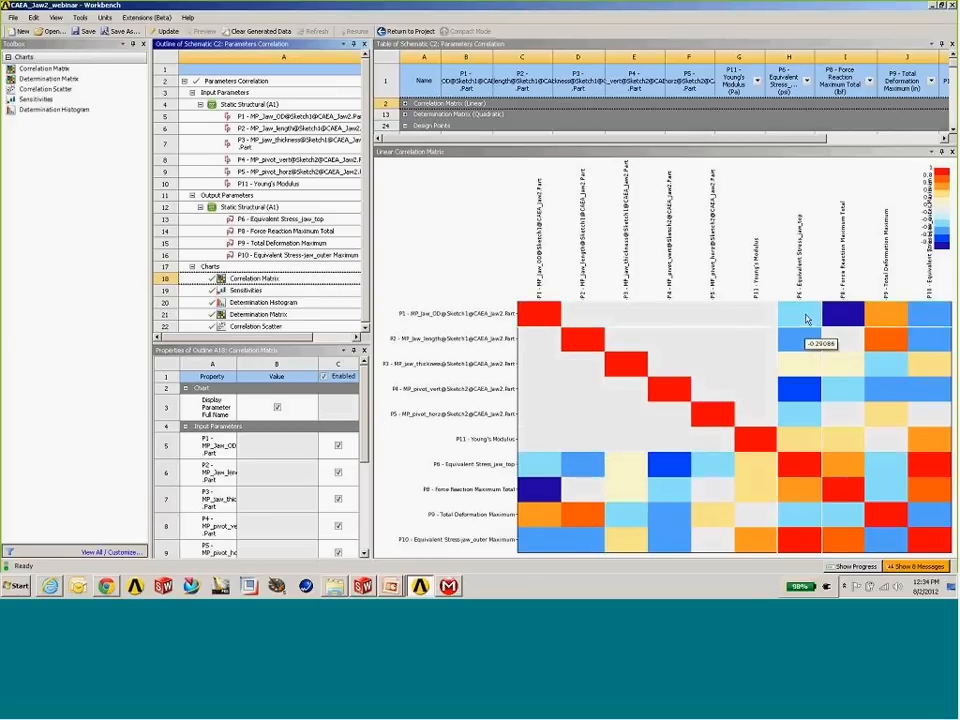
{"action": "mouse_move", "coordinate": [510, 468]}
{"action": "mouse_move", "coordinate": [712, 556]}
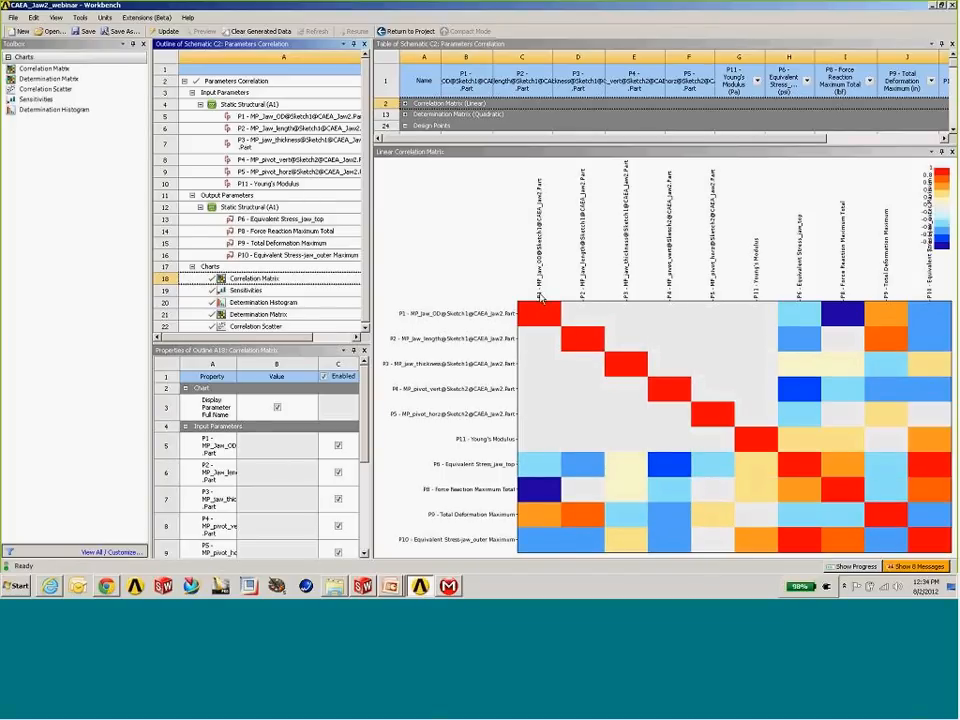
{"action": "mouse_move", "coordinate": [532, 482]}
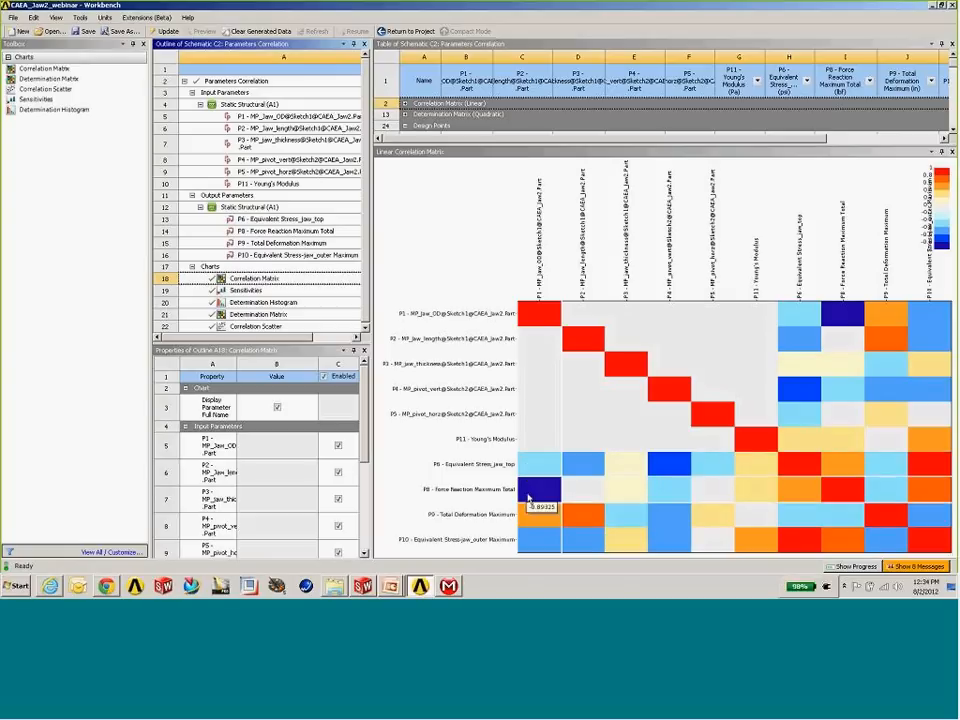
{"action": "mouse_move", "coordinate": [540, 535]}
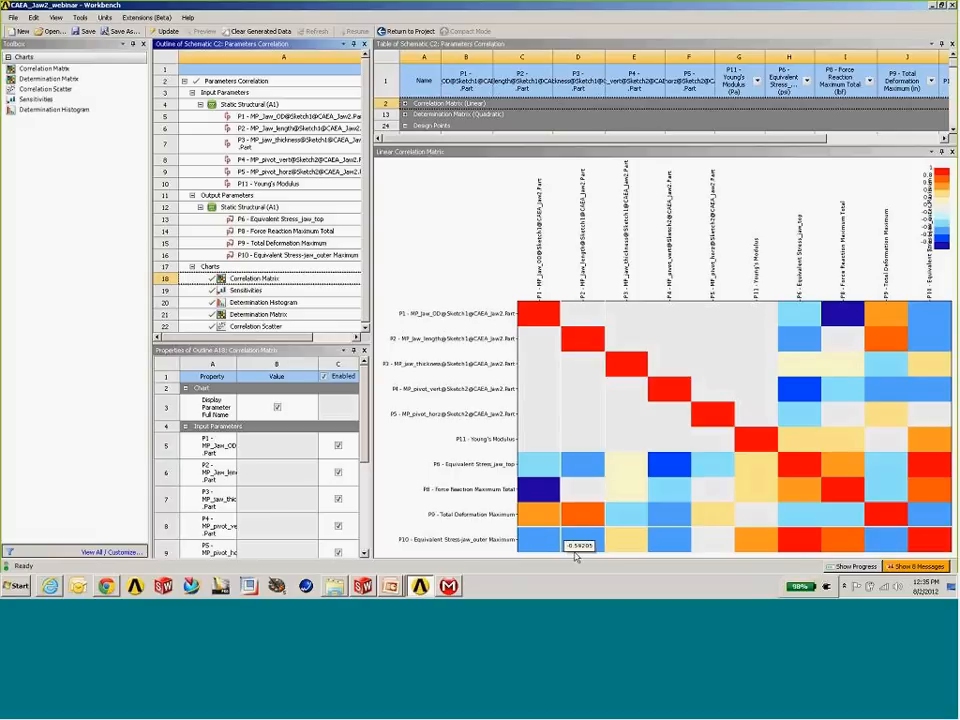
{"action": "mouse_move", "coordinate": [597, 467]}
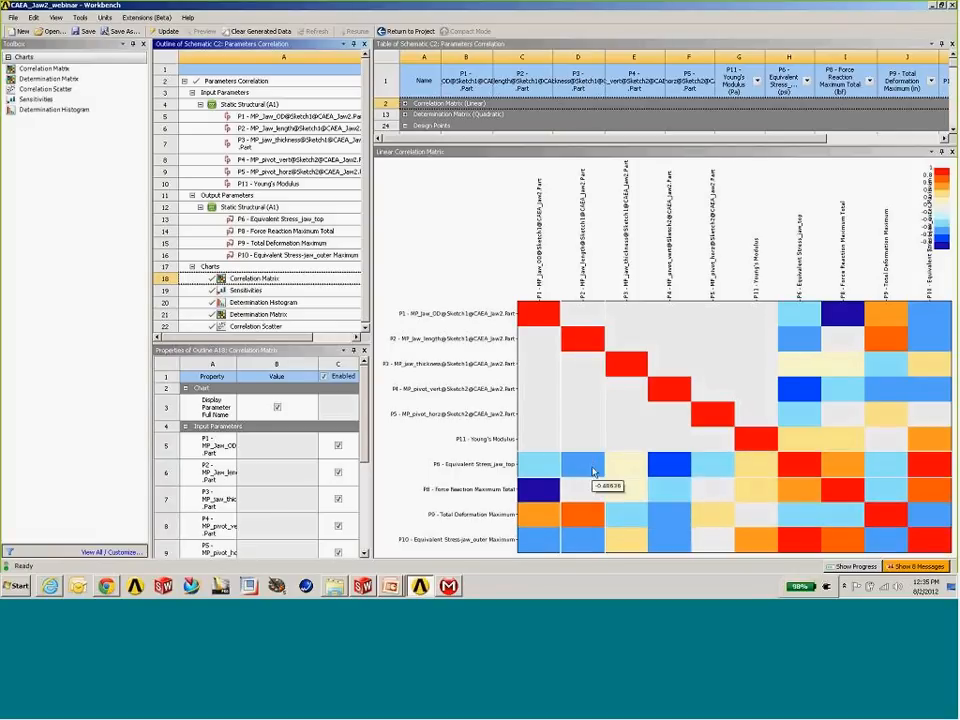
{"action": "mouse_move", "coordinate": [591, 514]}
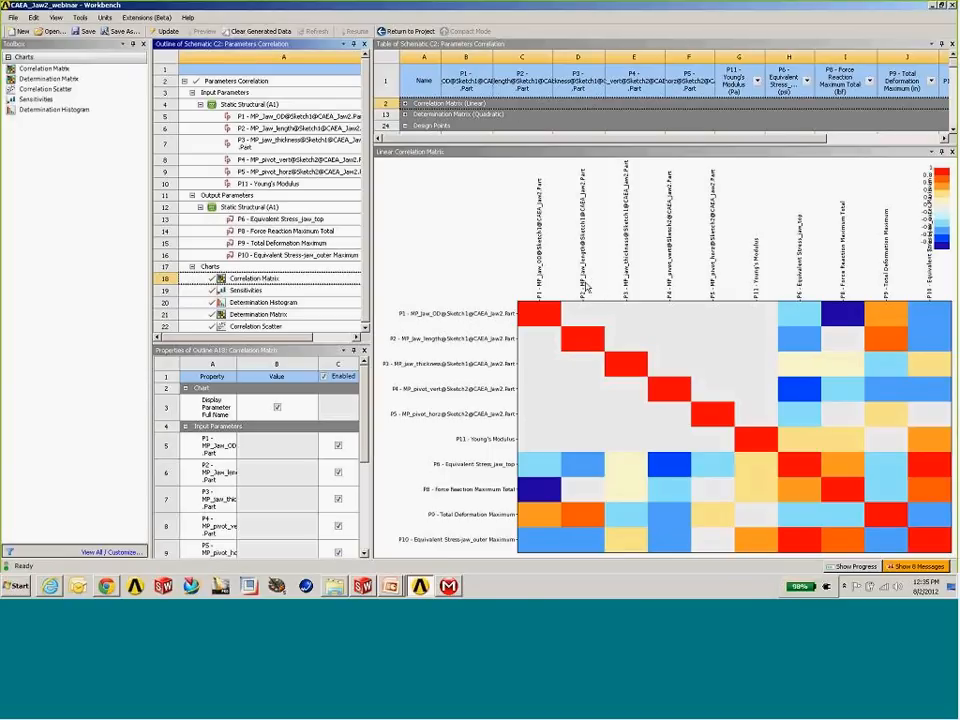
{"action": "mouse_move", "coordinate": [625, 531]}
Step: Display the Sensitivities chart, widen the outline pane slightly, and inspect the Determination Histogram bars for P6 equivalent stress
{"action": "left_click", "coordinate": [240, 291]}
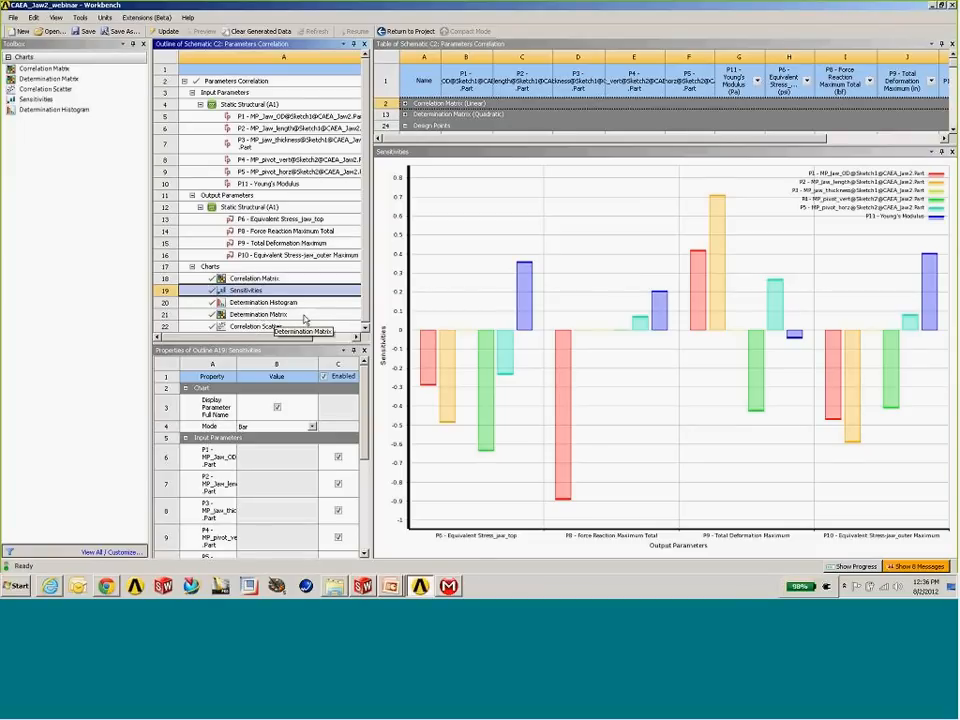
{"action": "left_click_drag", "start_coordinate": [372, 313], "coordinate": [393, 313]}
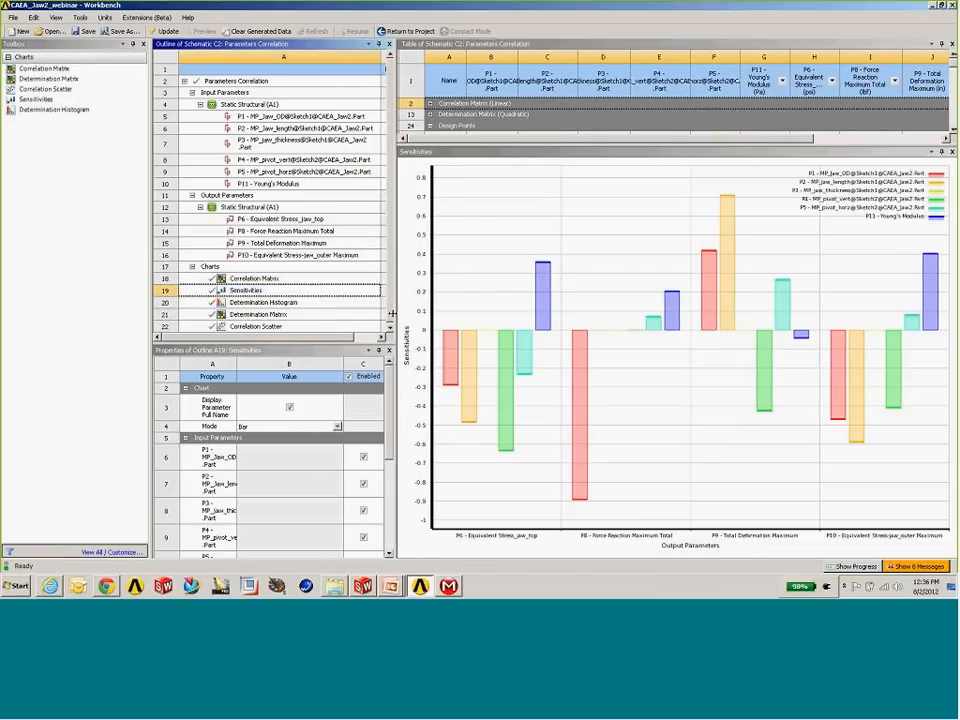
{"action": "left_click", "coordinate": [262, 302]}
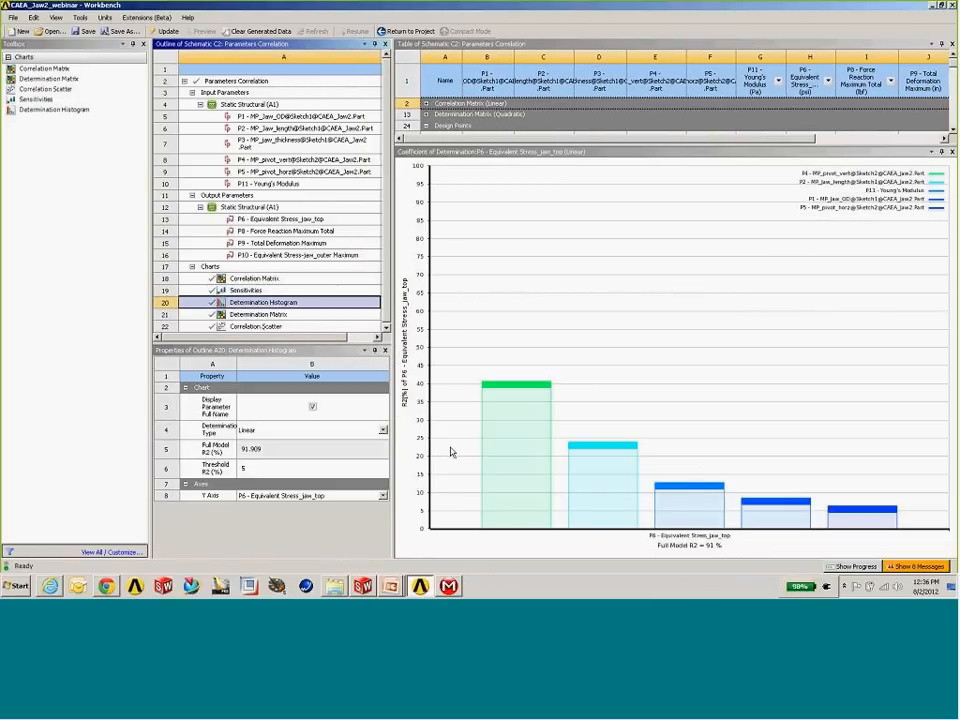
{"action": "mouse_move", "coordinate": [779, 519]}
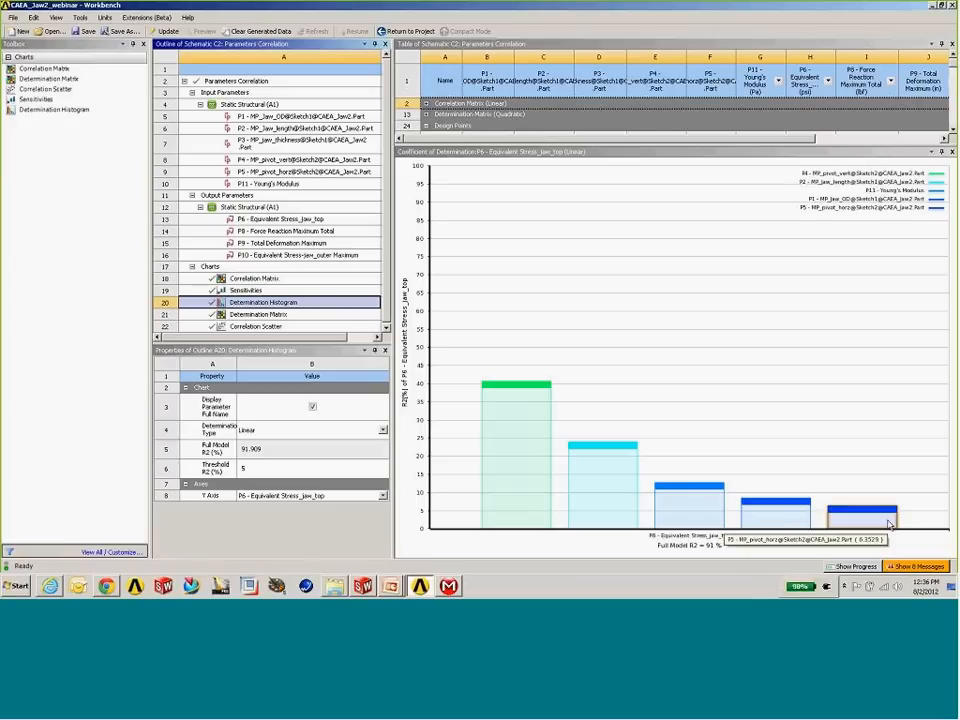
{"action": "mouse_move", "coordinate": [538, 490]}
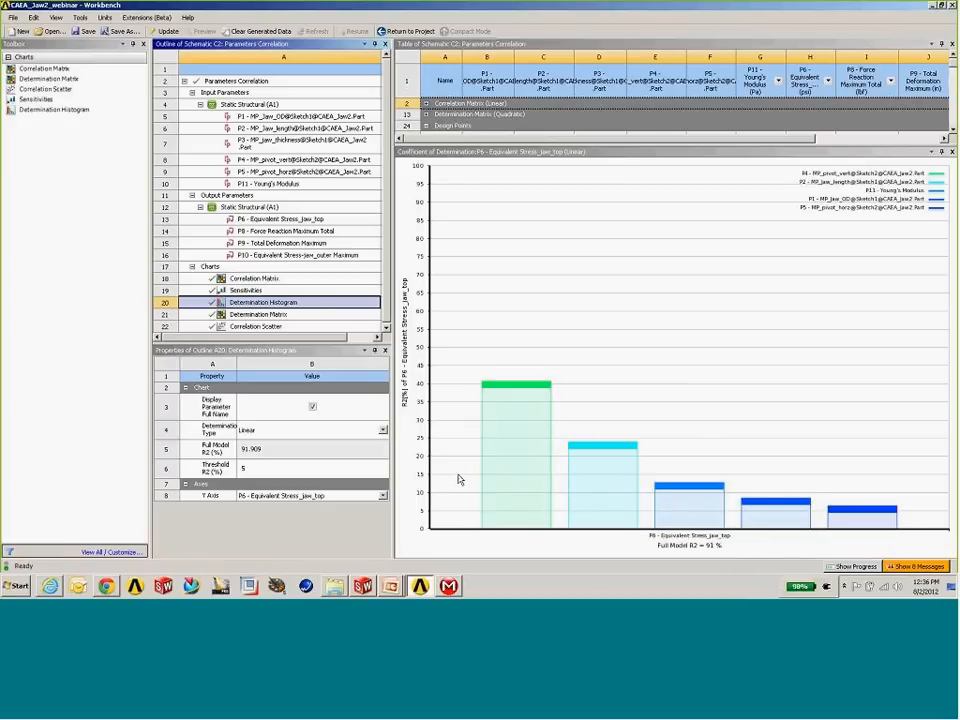
{"action": "mouse_move", "coordinate": [836, 521]}
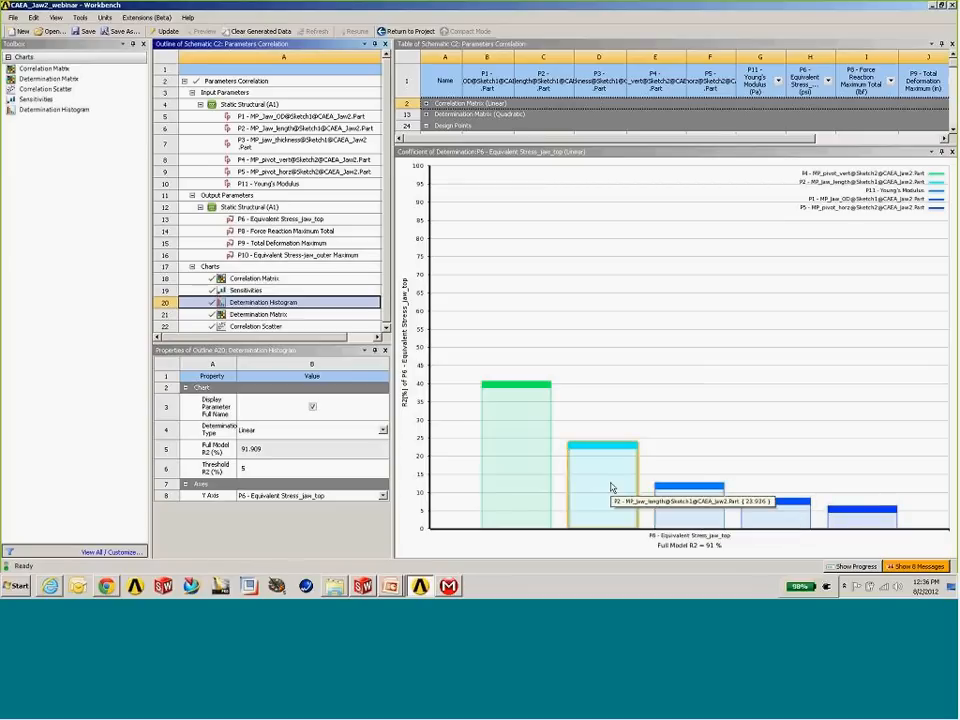
Step: Inspect the quadratic Determination Matrix chart and return to the project schematic
{"action": "left_click", "coordinate": [258, 314]}
{"action": "mouse_move", "coordinate": [647, 488]}
{"action": "mouse_move", "coordinate": [651, 457]}
{"action": "mouse_move", "coordinate": [729, 529]}
{"action": "mouse_move", "coordinate": [726, 476]}
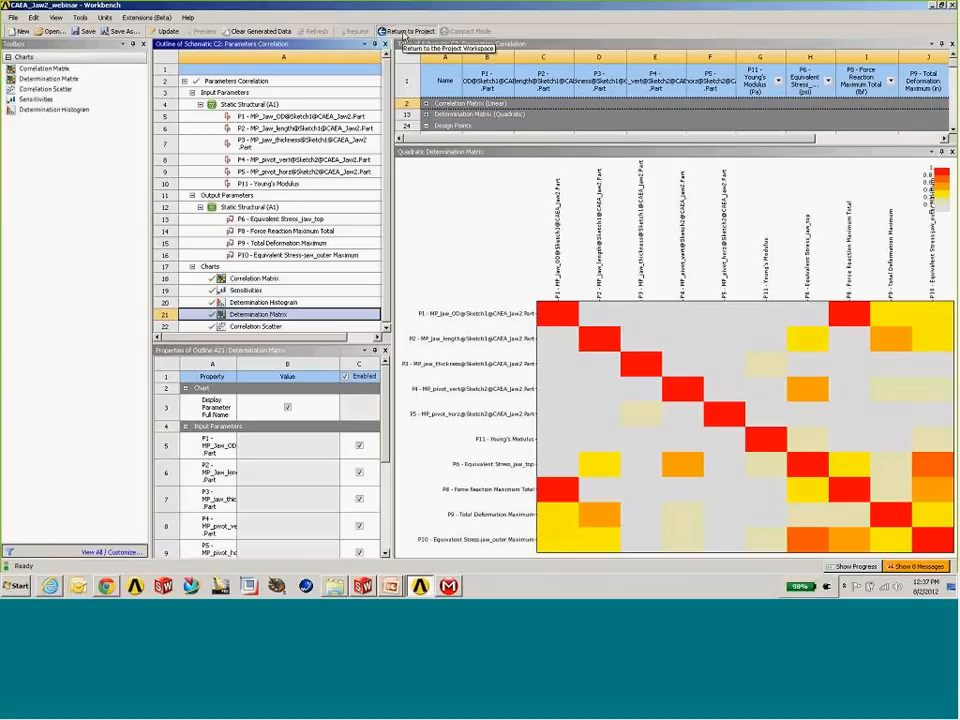
{"action": "left_click", "coordinate": [407, 31]}
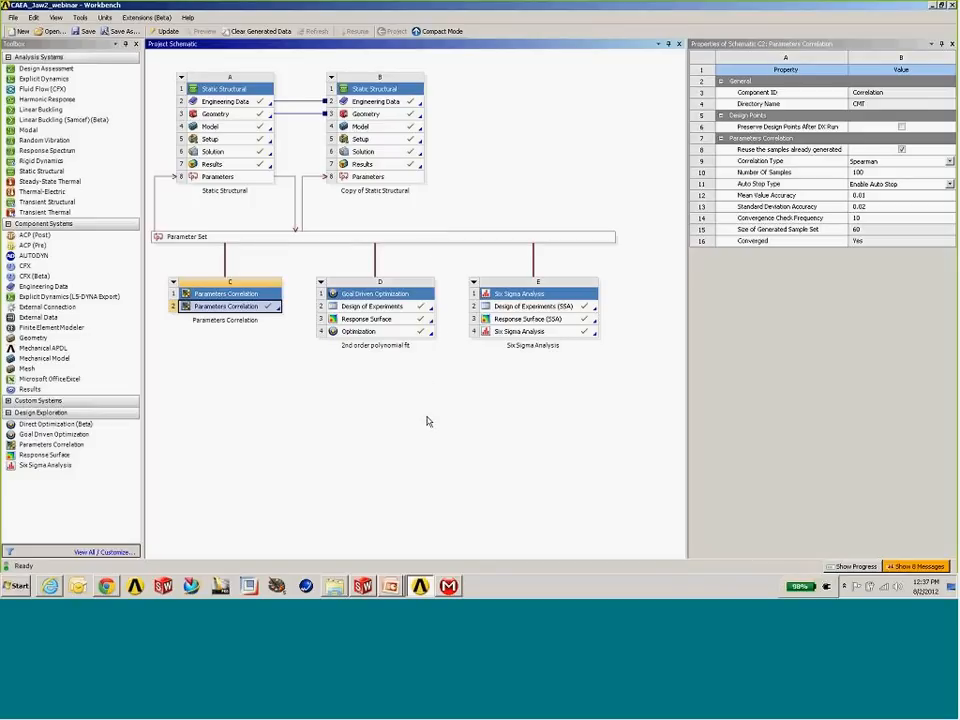
Step: Open the Goal Driven Optimization system's Design of Experiments and review the available design of experiments types, leaving Central Composite Design selected
{"action": "double_click", "coordinate": [385, 310]}
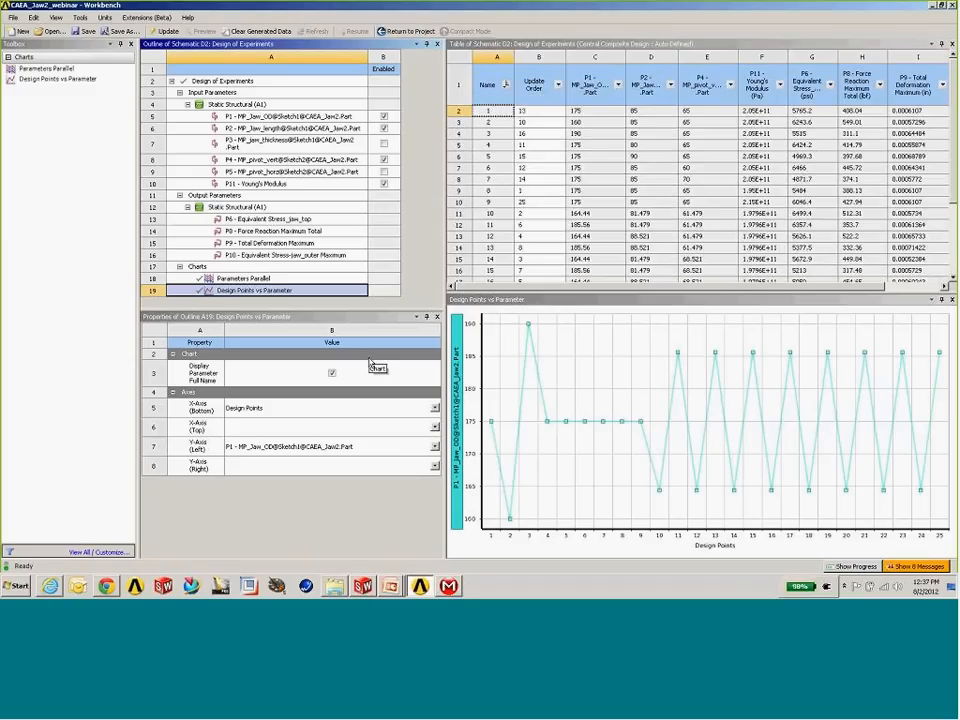
{"action": "left_click", "coordinate": [240, 82]}
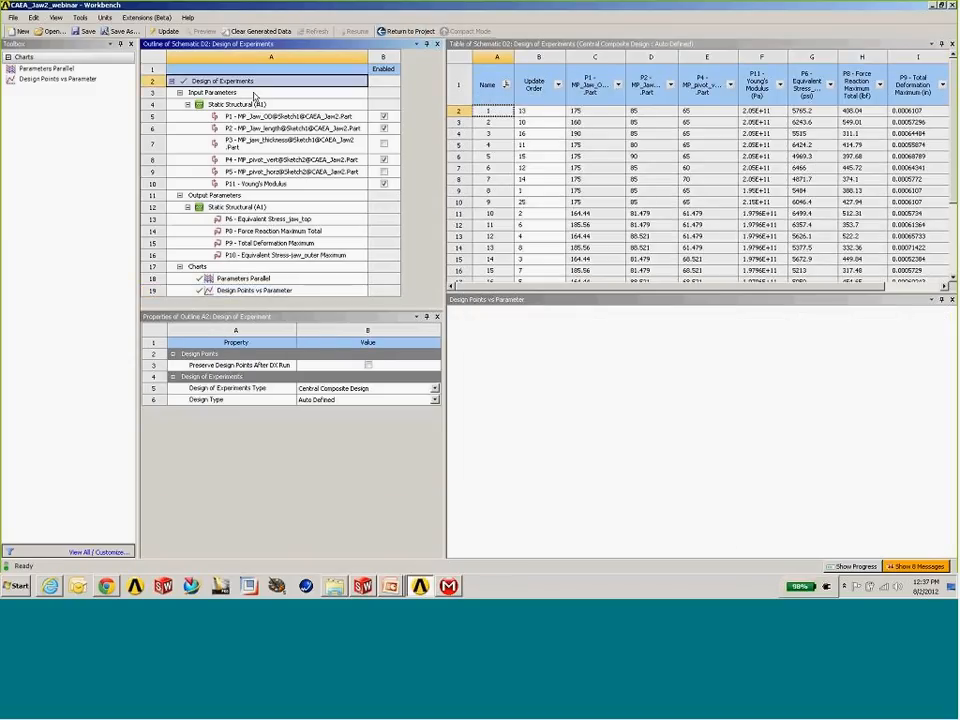
{"action": "left_click", "coordinate": [434, 388]}
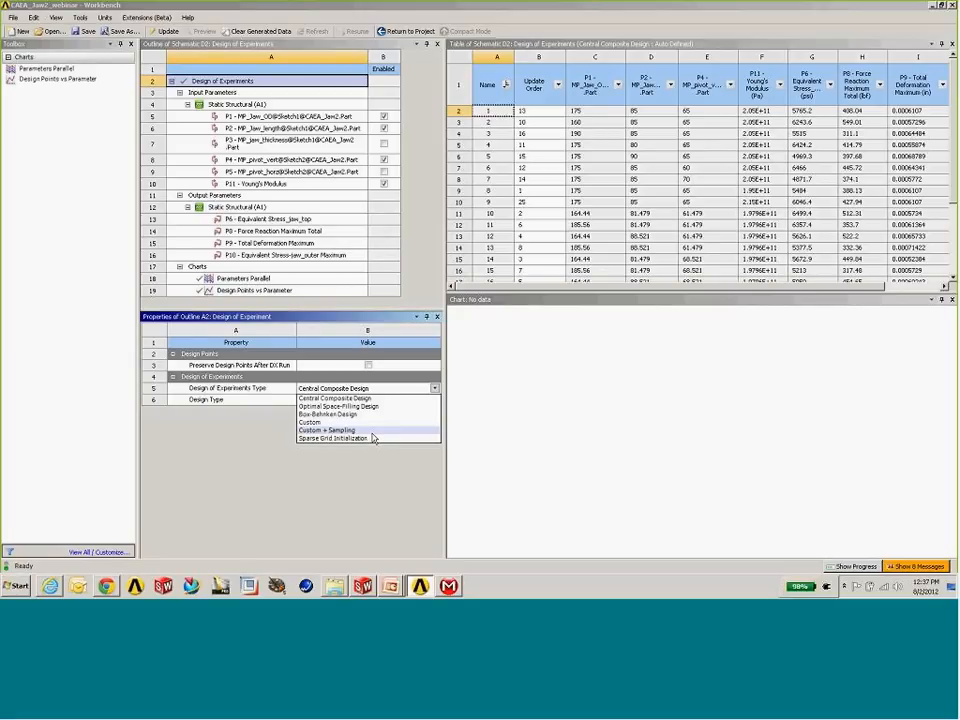
{"action": "left_click", "coordinate": [210, 450]}
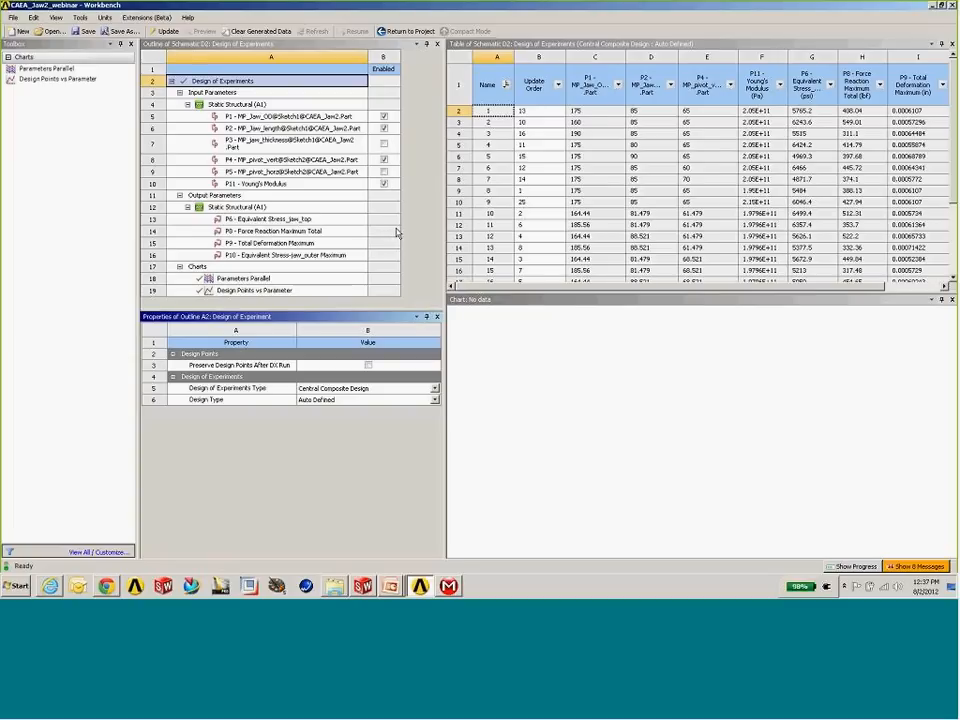
Step: Inspect the bounds of the P1 jaw OD and P2 jaw length inputs, and review P2's classification options, keeping Continuous
{"action": "left_click", "coordinate": [290, 116]}
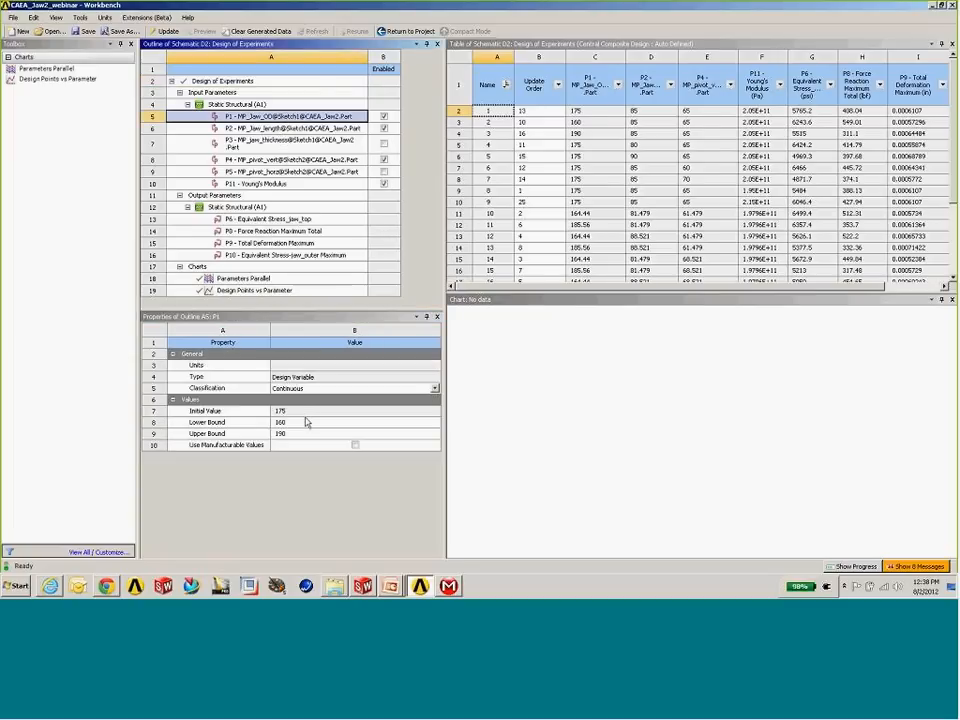
{"action": "left_click", "coordinate": [250, 129]}
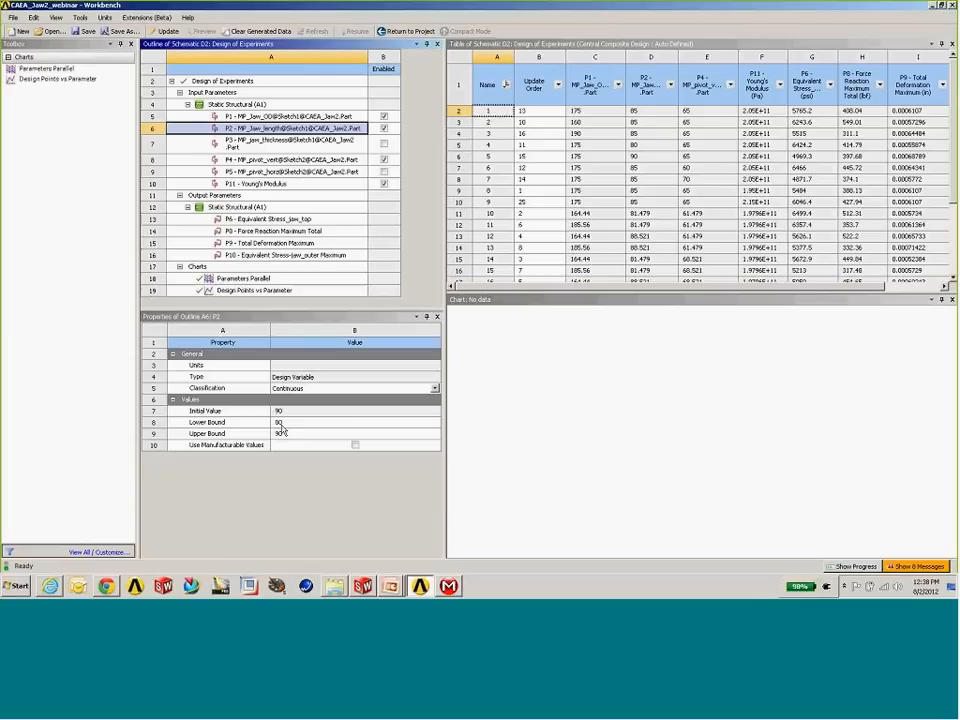
{"action": "left_click", "coordinate": [434, 388]}
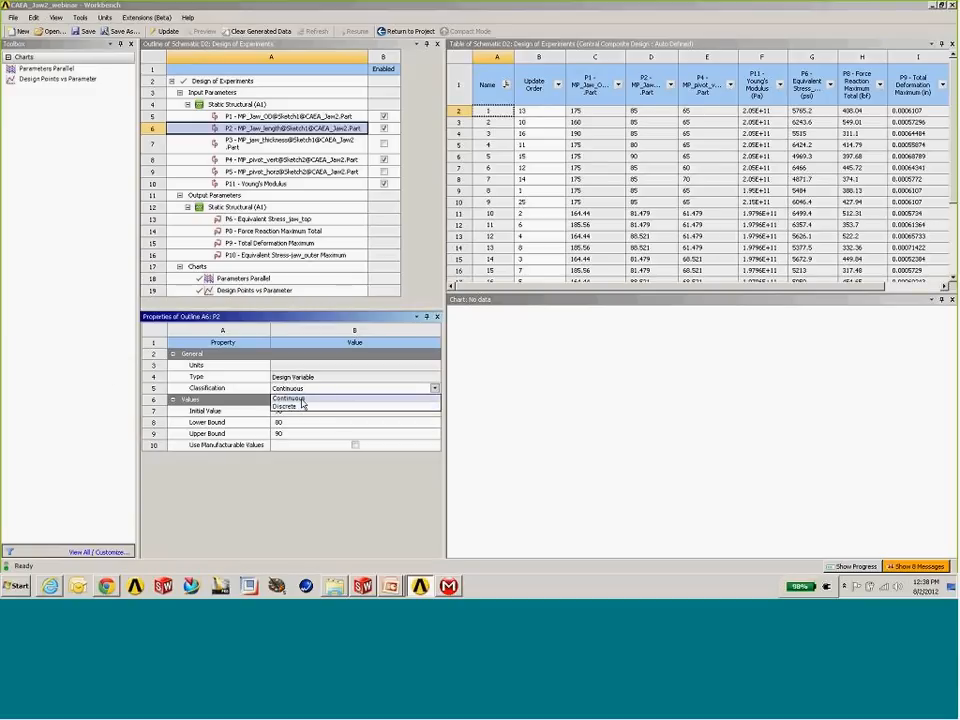
{"action": "left_click", "coordinate": [302, 399]}
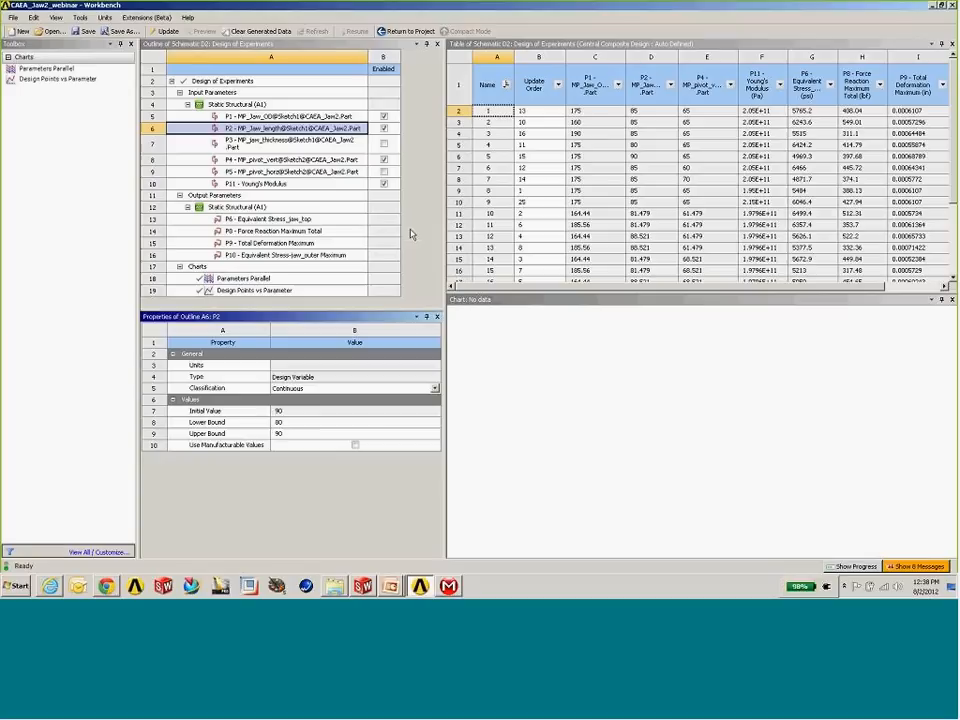
Step: Enlarge the design points table to show all rows, review it against the P1 and P2 bounds, and return to the project schematic
{"action": "left_click_drag", "start_coordinate": [446, 210], "coordinate": [416, 212]}
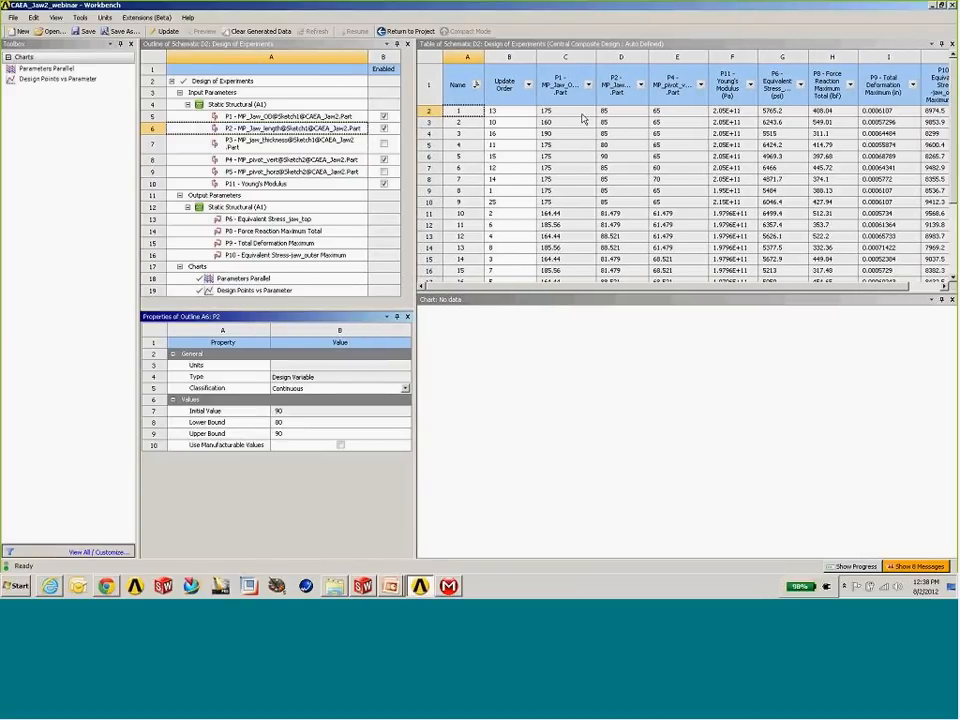
{"action": "left_click_drag", "start_coordinate": [744, 293], "coordinate": [744, 433]}
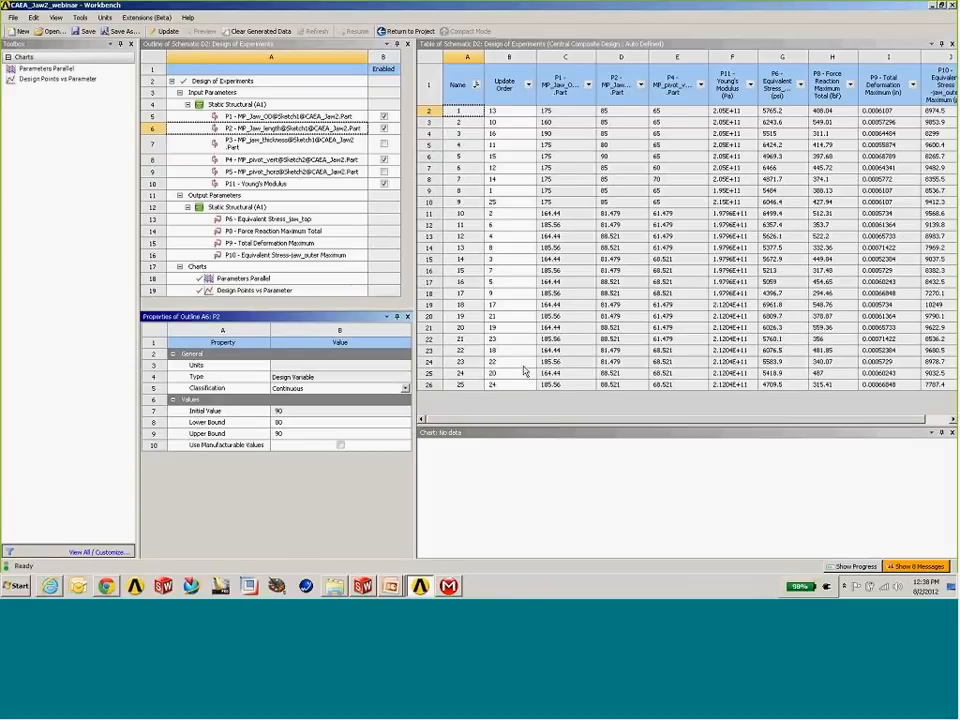
{"action": "left_click", "coordinate": [305, 118]}
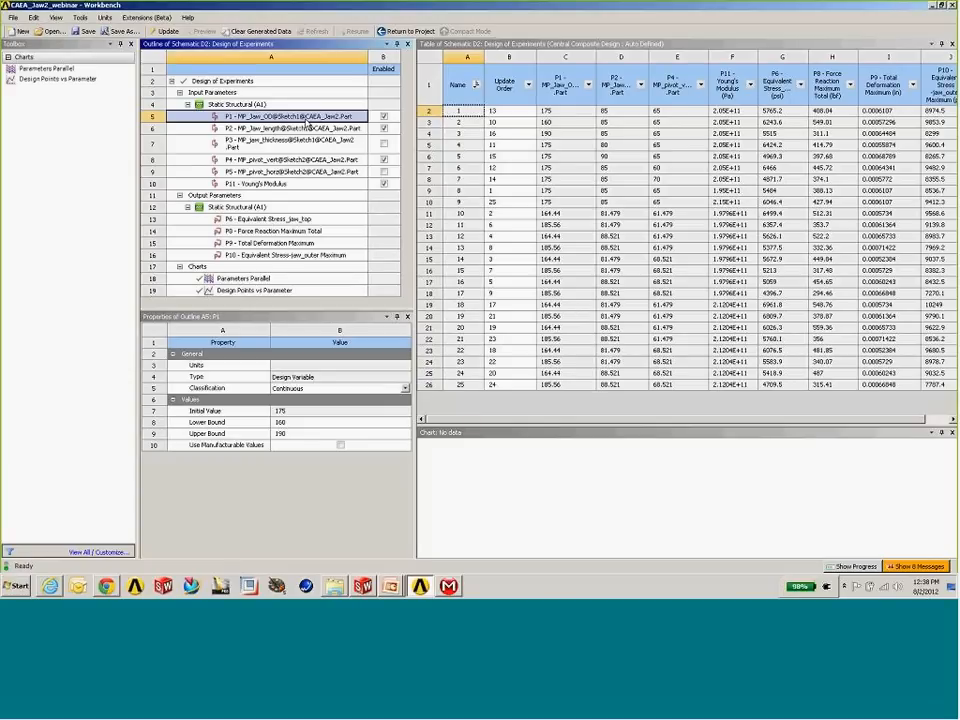
{"action": "left_click", "coordinate": [303, 128]}
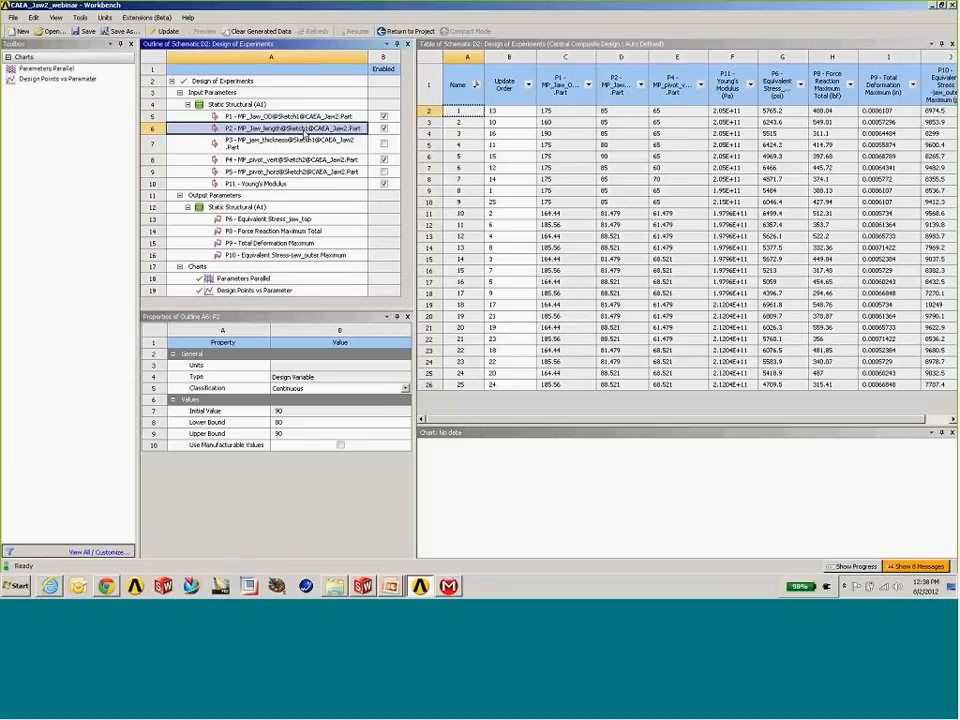
{"action": "left_click", "coordinate": [686, 413]}
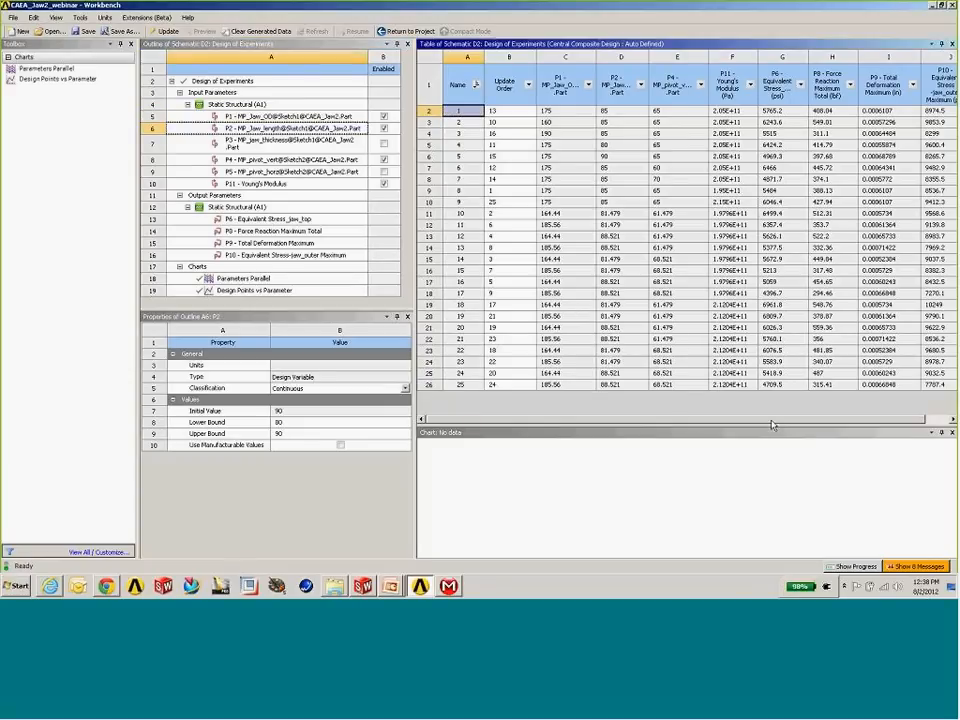
{"action": "left_click", "coordinate": [406, 31]}
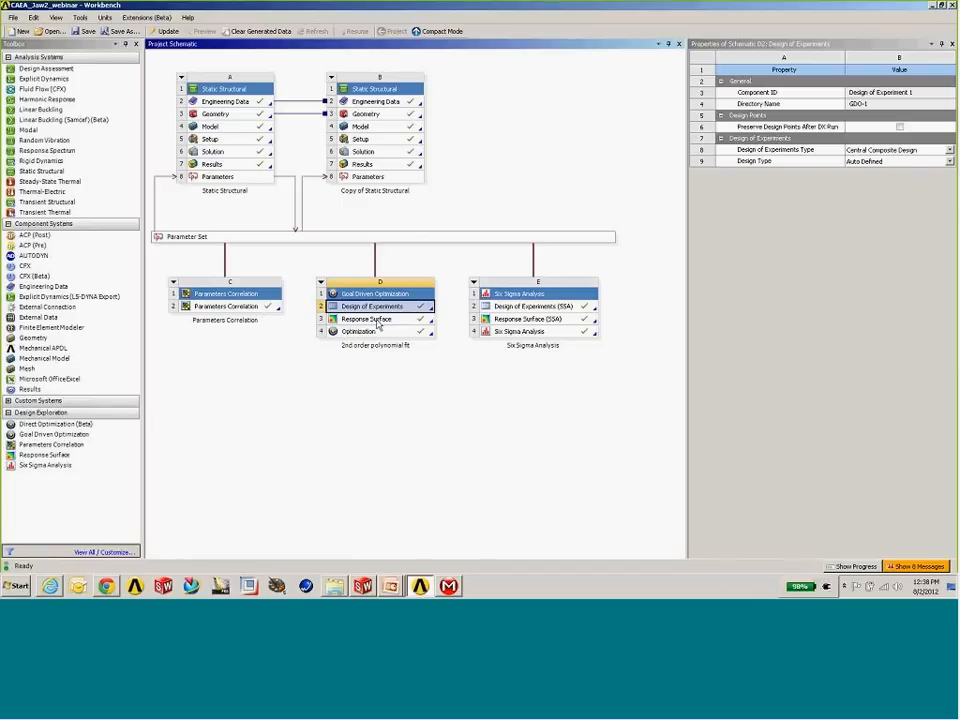
Step: Open the Response Surface, examine the 3D Response chart of P10 equivalent stress from several angles, and return to the project schematic
{"action": "double_click", "coordinate": [376, 321]}
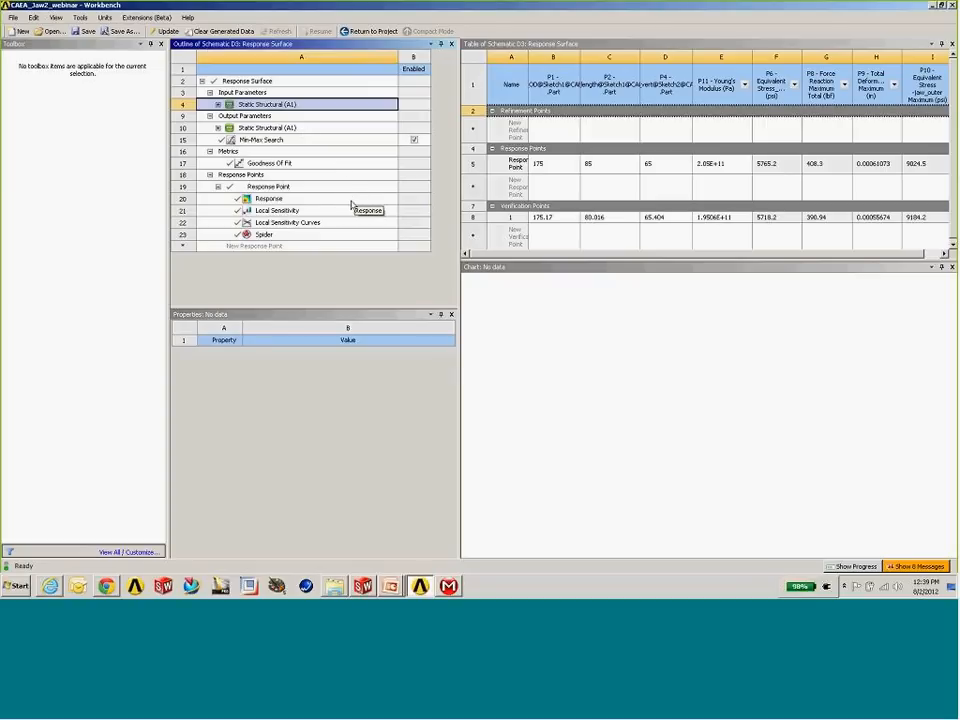
{"action": "left_click", "coordinate": [302, 198]}
{"action": "middle_click_drag", "start_coordinate": [657, 376], "coordinate": [665, 328]}
{"action": "scroll", "coordinate": [657, 372], "scroll_direction": "up", "scroll_amount": 2}
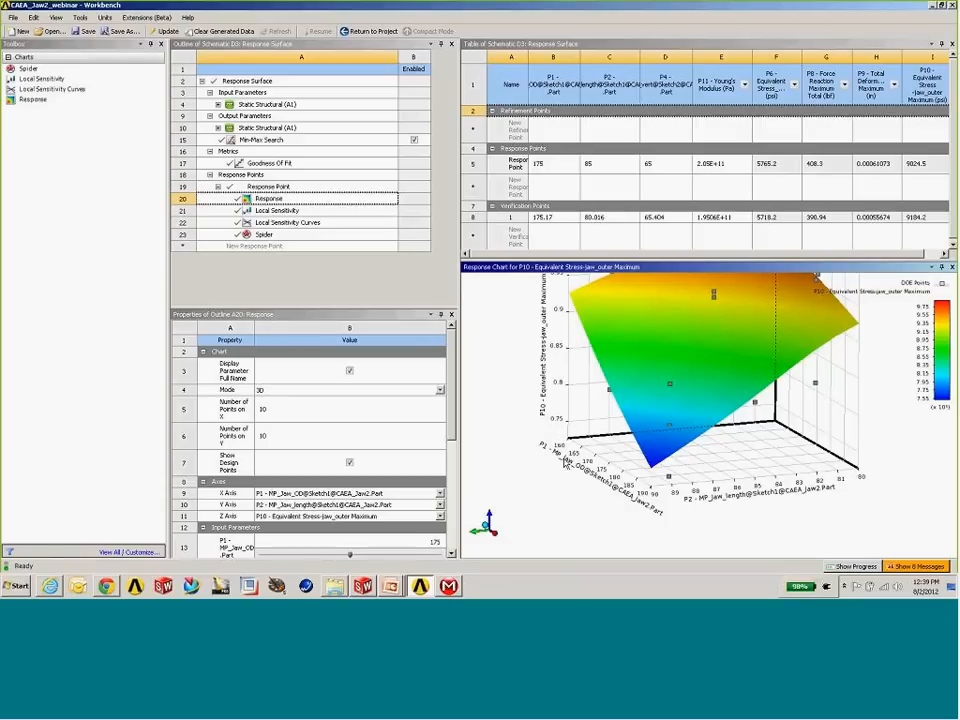
{"action": "middle_click_drag", "start_coordinate": [723, 430], "coordinate": [728, 472]}
{"action": "scroll", "coordinate": [707, 416], "scroll_direction": "up", "scroll_amount": 2}
{"action": "scroll", "coordinate": [707, 416], "scroll_direction": "down", "scroll_amount": 4}
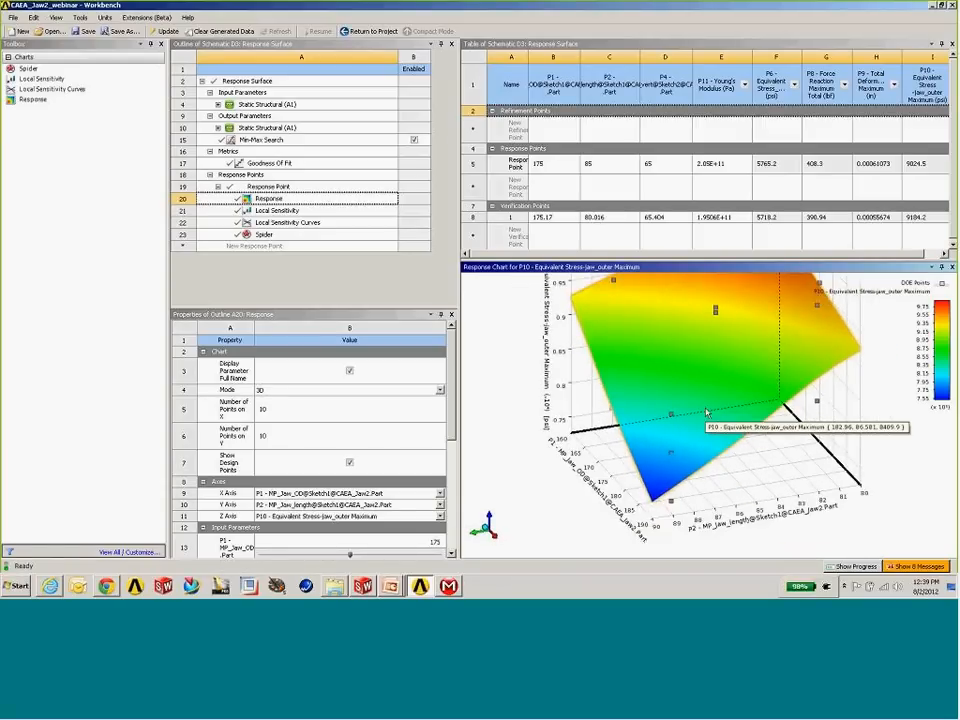
{"action": "middle_click_drag", "start_coordinate": [660, 380], "coordinate": [662, 345]}
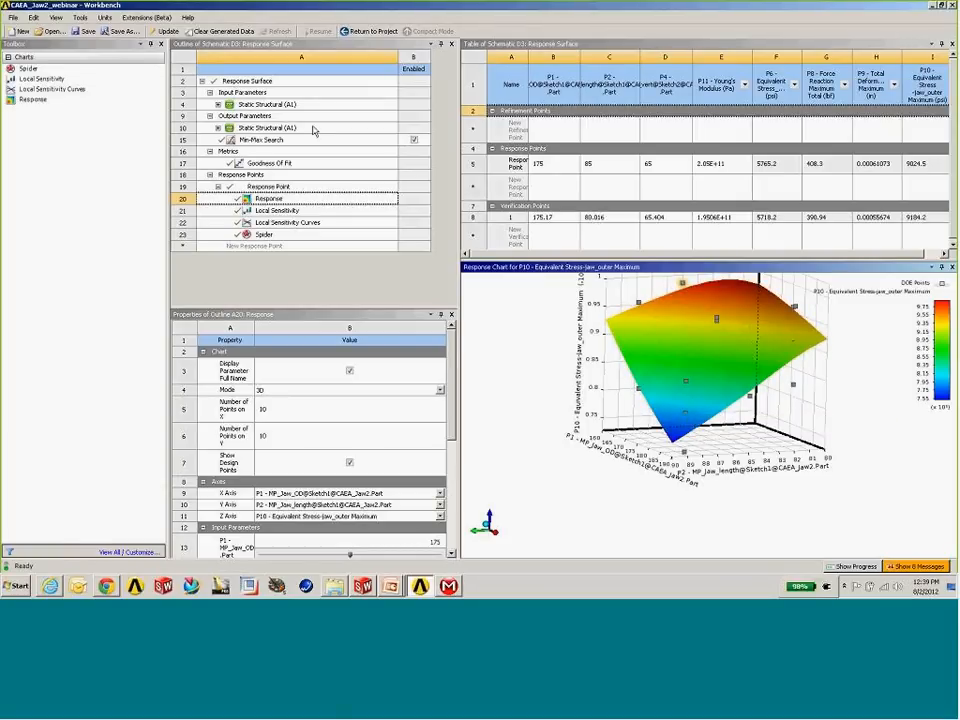
{"action": "left_click", "coordinate": [368, 32]}
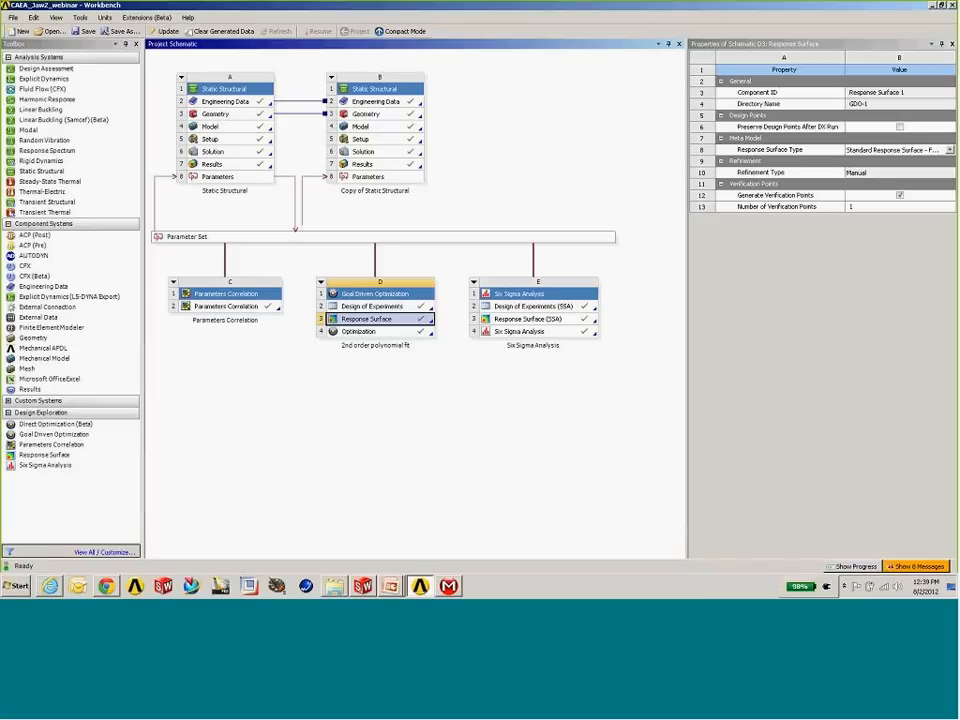
Step: Open the Optimization cell, widen its table to show all parameter columns, and expand the Candidate Points
{"action": "double_click", "coordinate": [358, 333]}
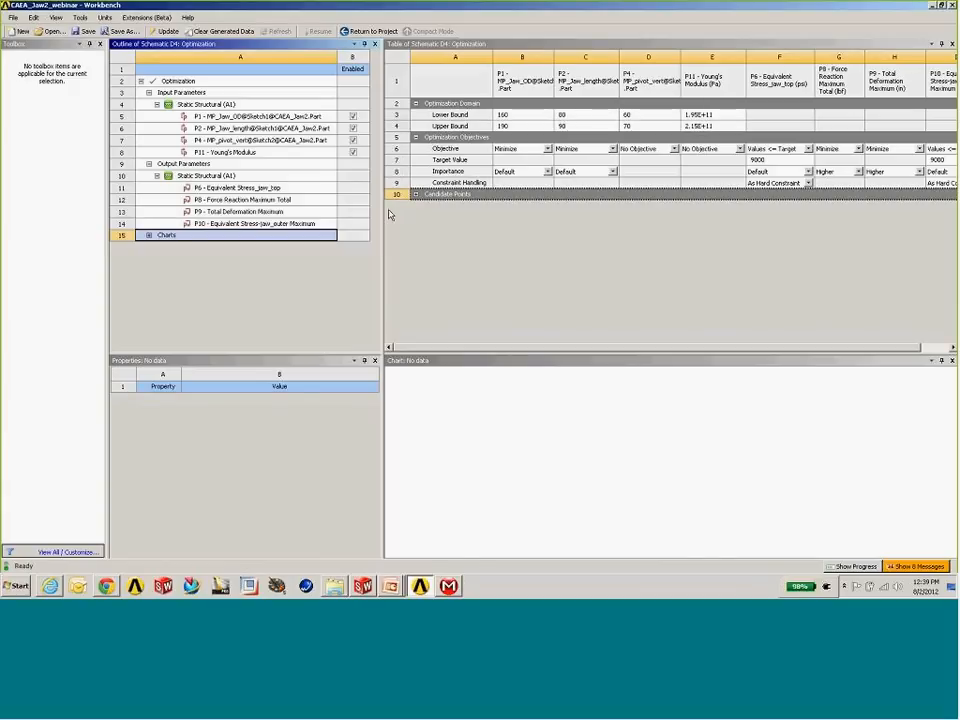
{"action": "left_click_drag", "start_coordinate": [385, 275], "coordinate": [345, 226]}
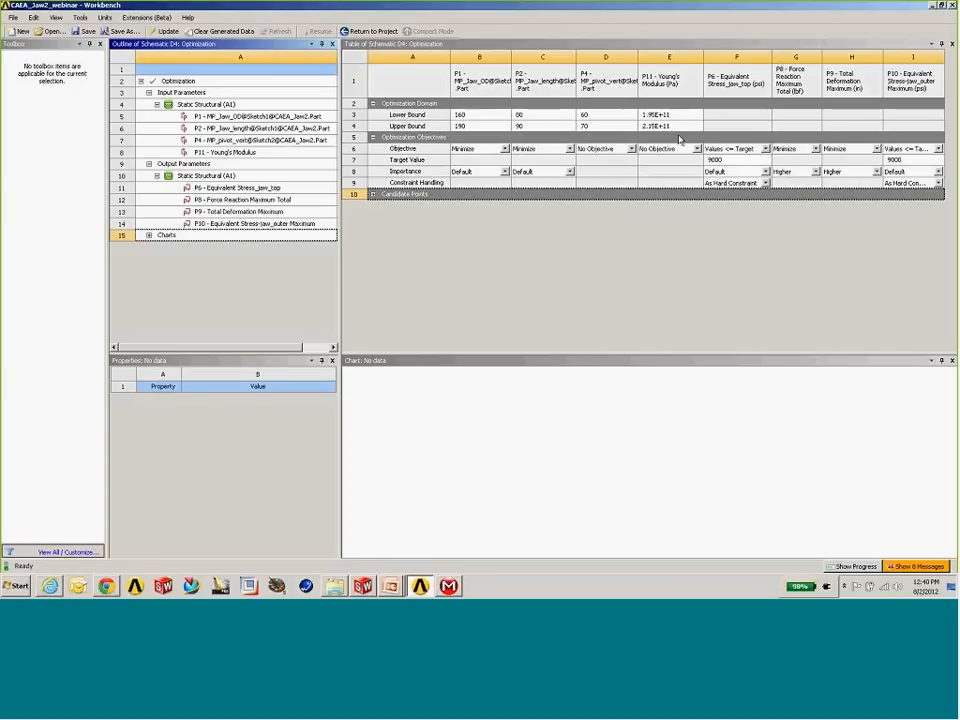
{"action": "left_click", "coordinate": [373, 193]}
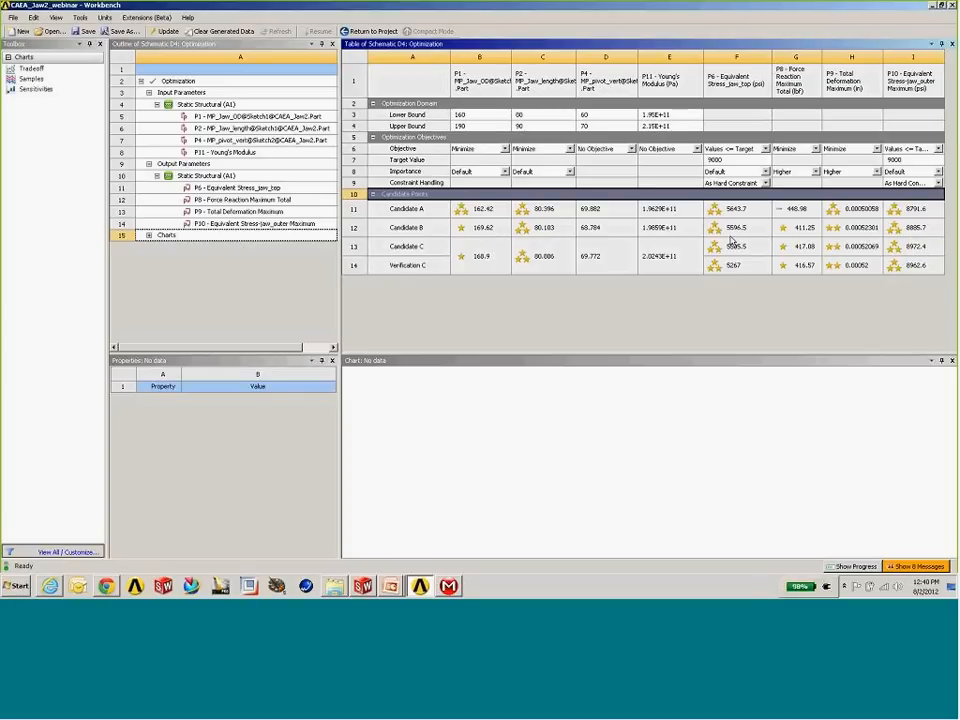
Step: Review the actions available for Candidate B, and inspect the input and output values in the Verification C row
{"action": "right_click", "coordinate": [388, 232]}
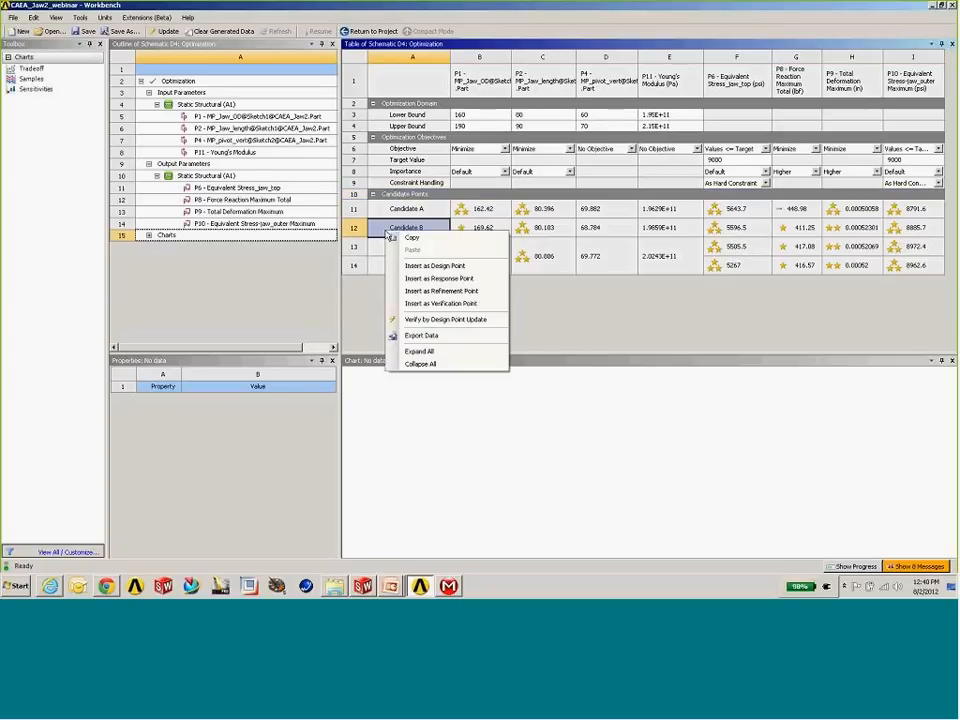
{"action": "left_click", "coordinate": [424, 251]}
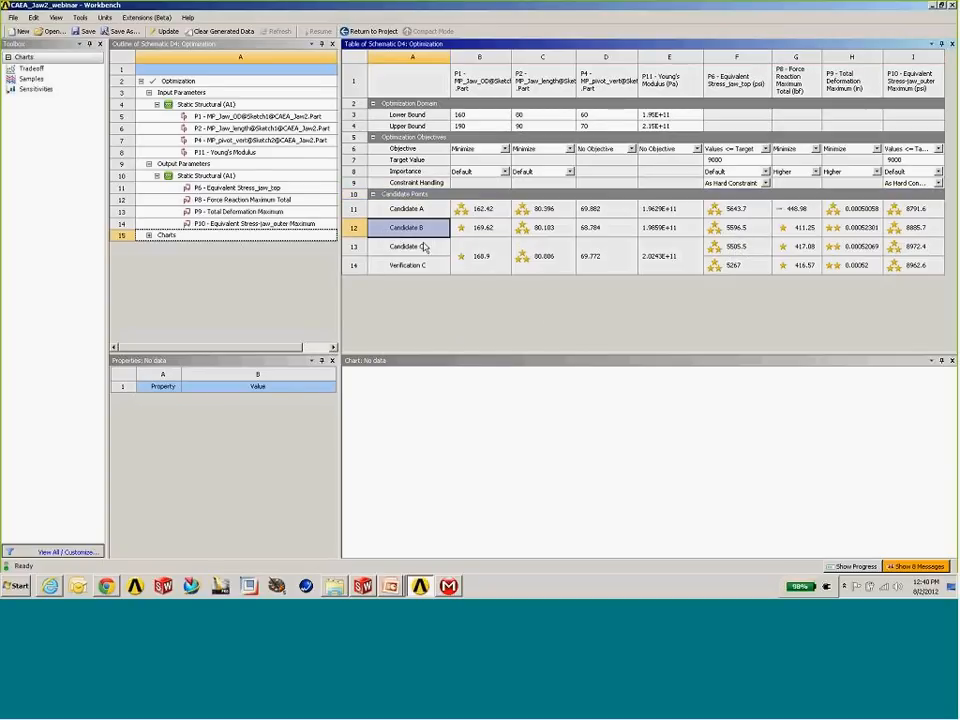
{"action": "left_click", "coordinate": [476, 270]}
{"action": "left_click", "coordinate": [542, 262]}
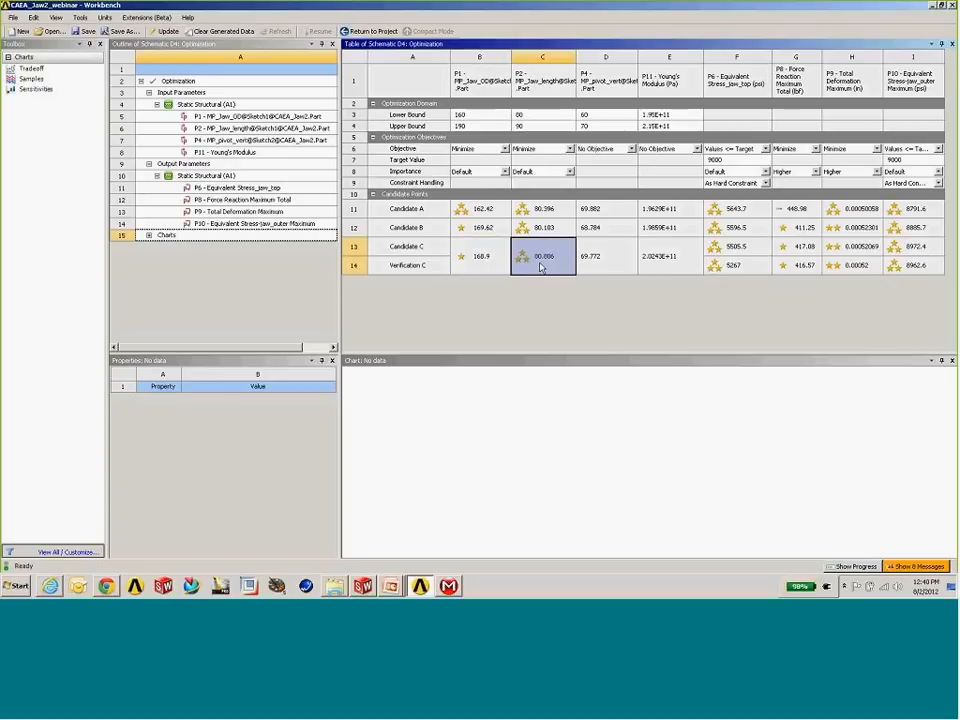
{"action": "left_click", "coordinate": [669, 265]}
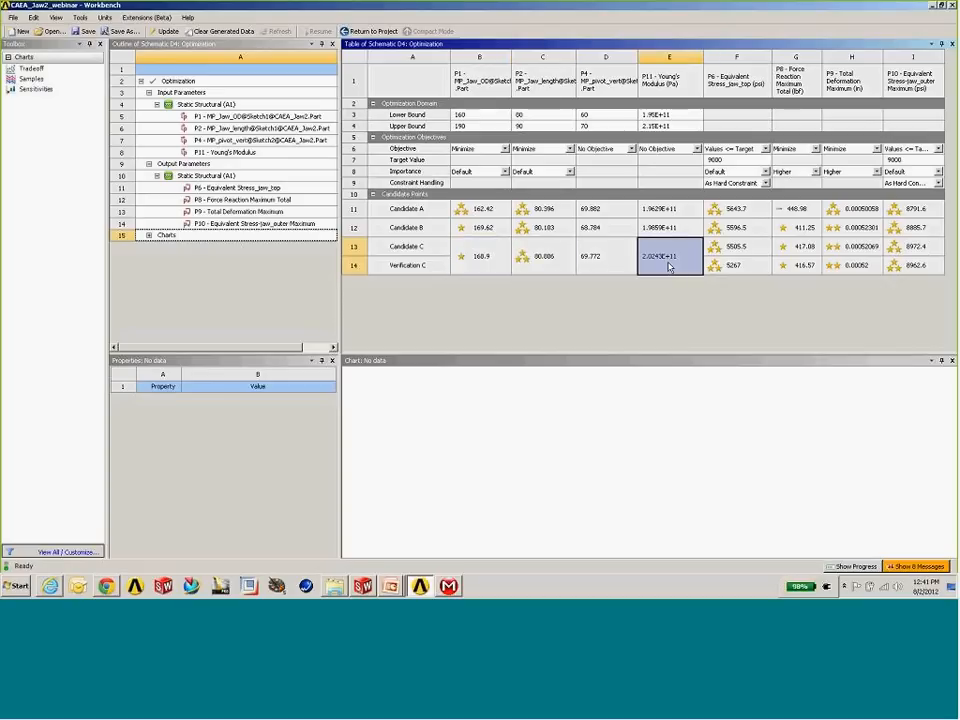
{"action": "left_click", "coordinate": [731, 268]}
{"action": "left_click", "coordinate": [803, 270]}
{"action": "left_click", "coordinate": [849, 272]}
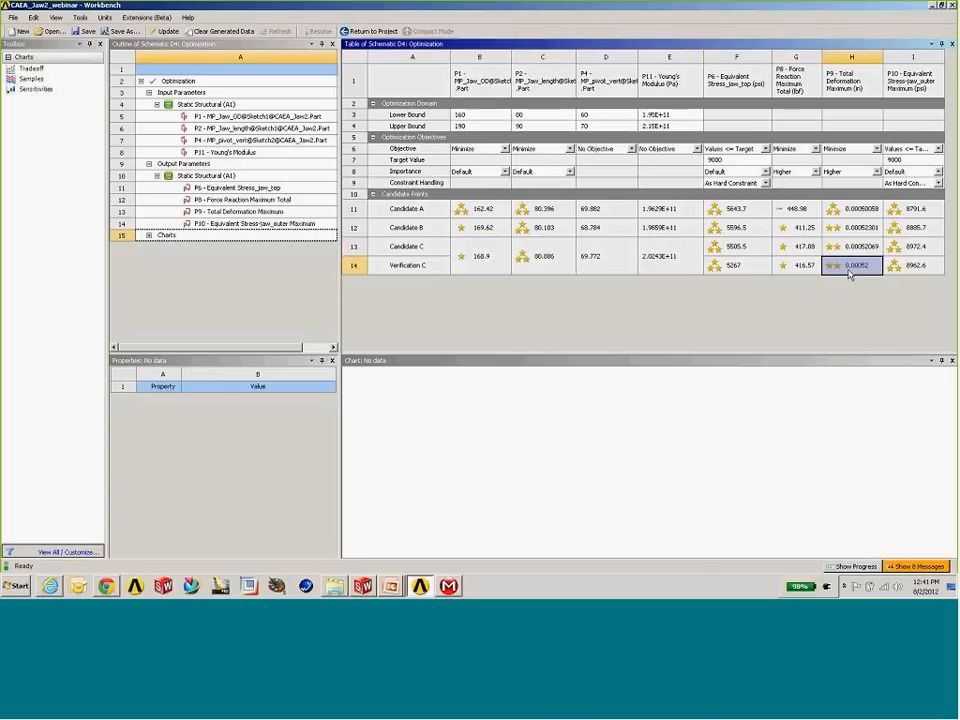
Step: Compare Candidate C's predicted stress, force reaction and deformation with Verification C, and return to the project schematic
{"action": "left_click", "coordinate": [740, 272]}
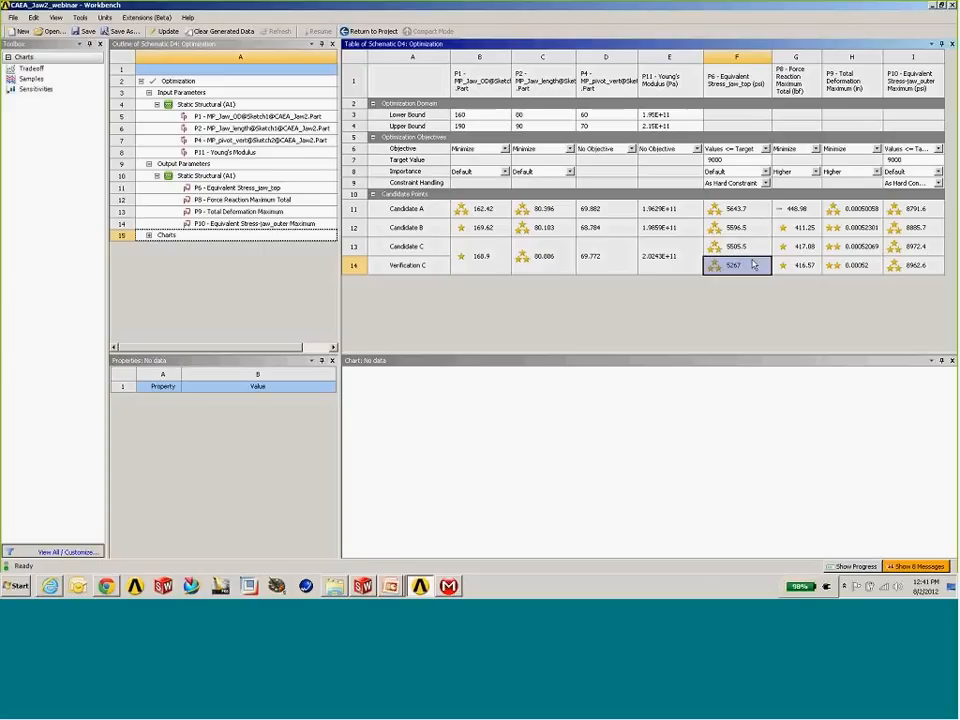
{"action": "left_click", "coordinate": [799, 250]}
{"action": "left_click", "coordinate": [808, 263]}
{"action": "left_click", "coordinate": [852, 252]}
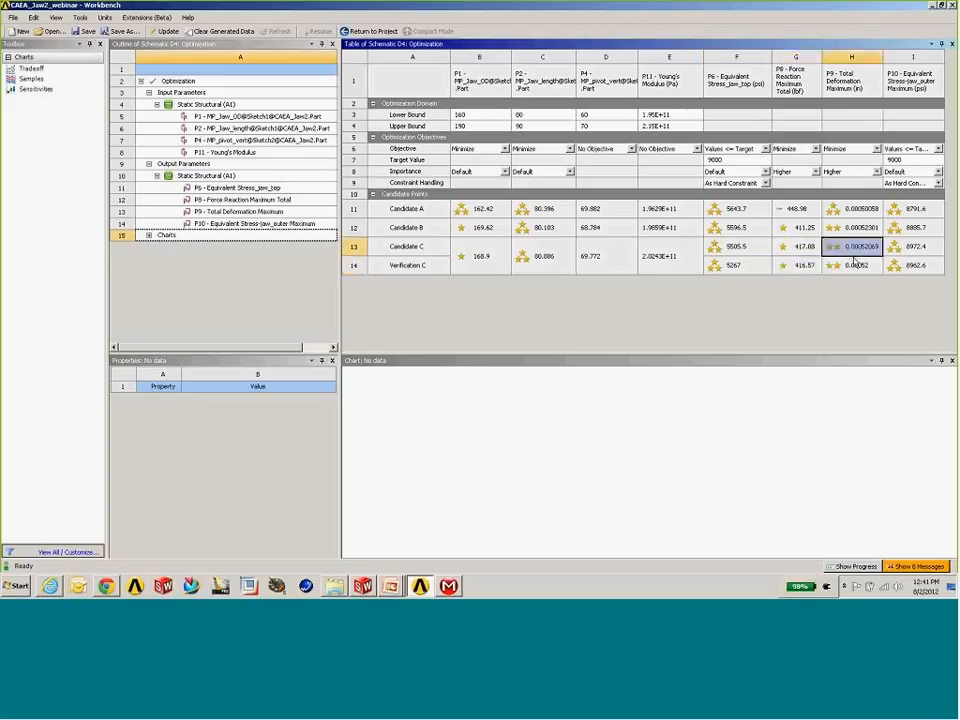
{"action": "left_click", "coordinate": [855, 264]}
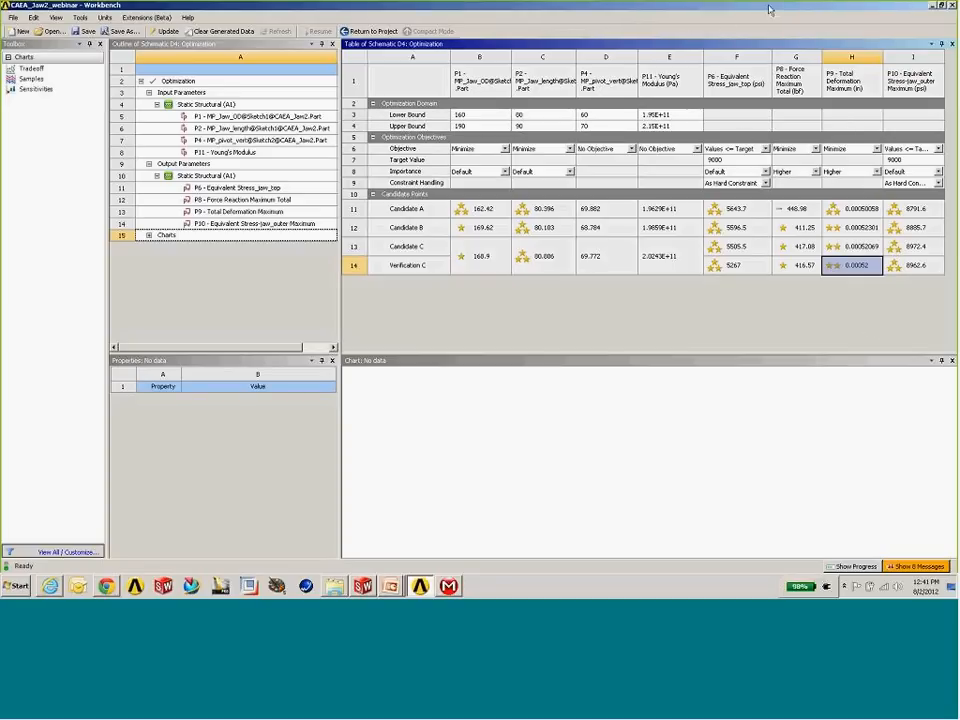
{"action": "left_click", "coordinate": [365, 31]}
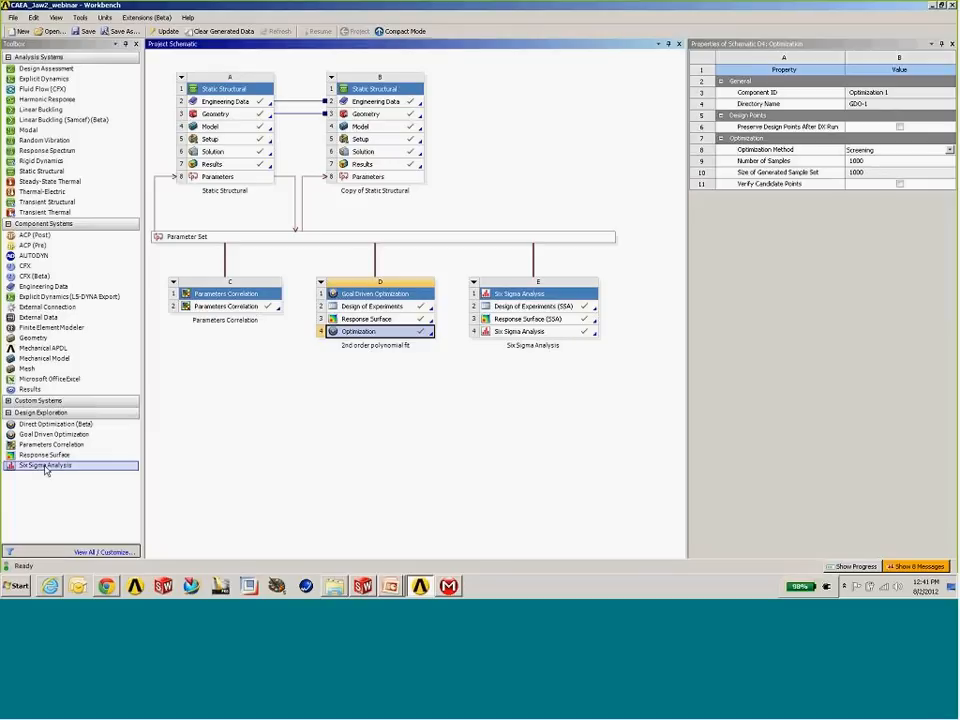
Step: Open the Six Sigma Design of Experiments, view the distributions of the P1 and P4 inputs, and enlarge the P4 distribution chart
{"action": "double_click", "coordinate": [523, 306]}
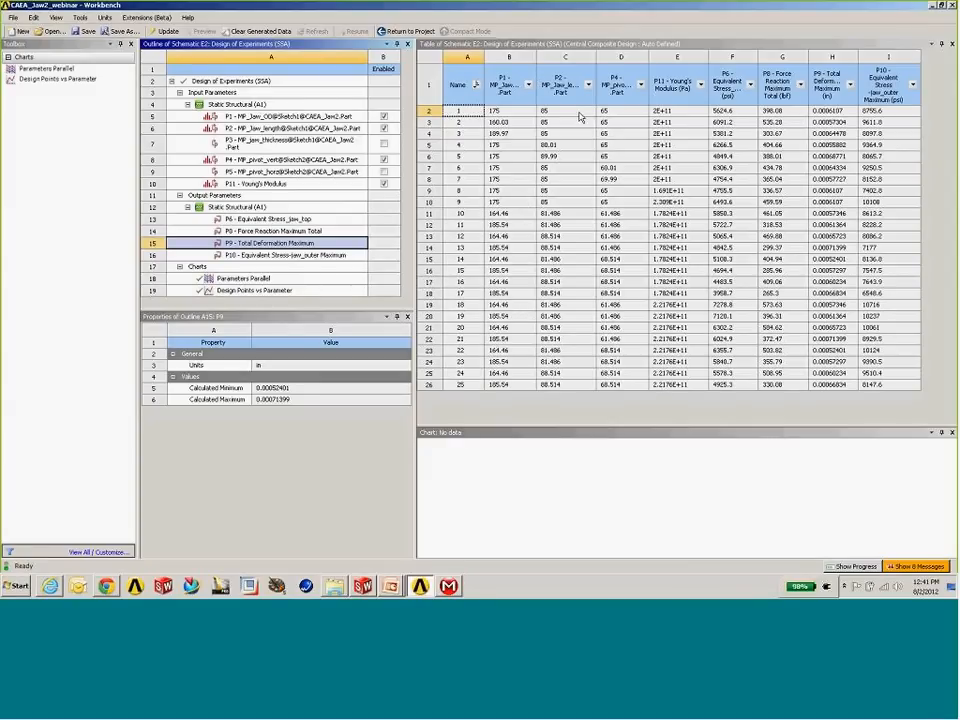
{"action": "left_click", "coordinate": [270, 116]}
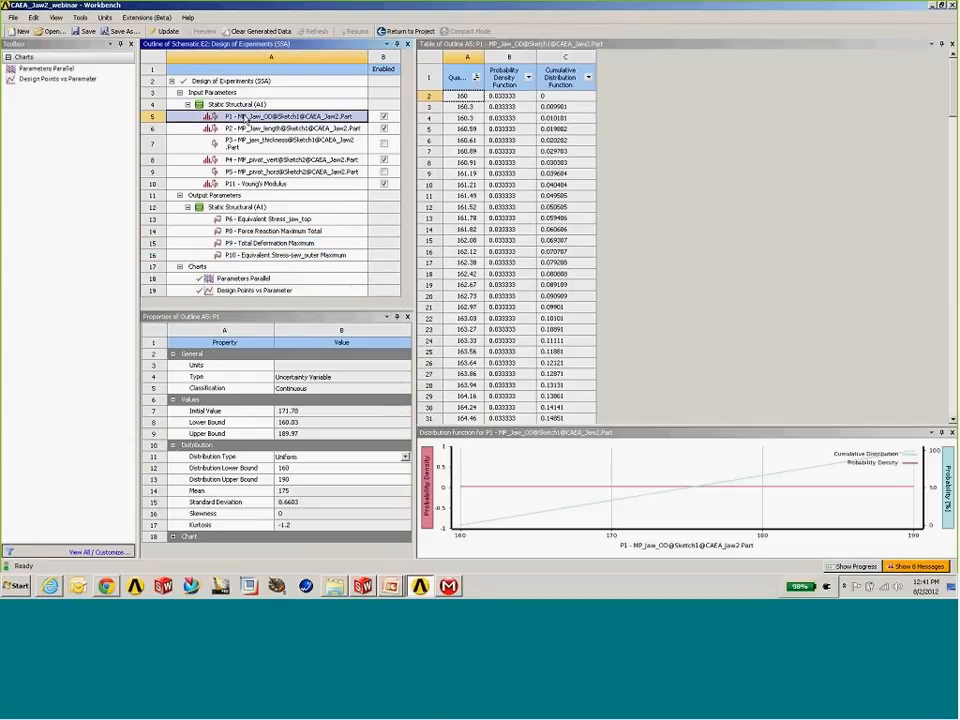
{"action": "left_click", "coordinate": [240, 159]}
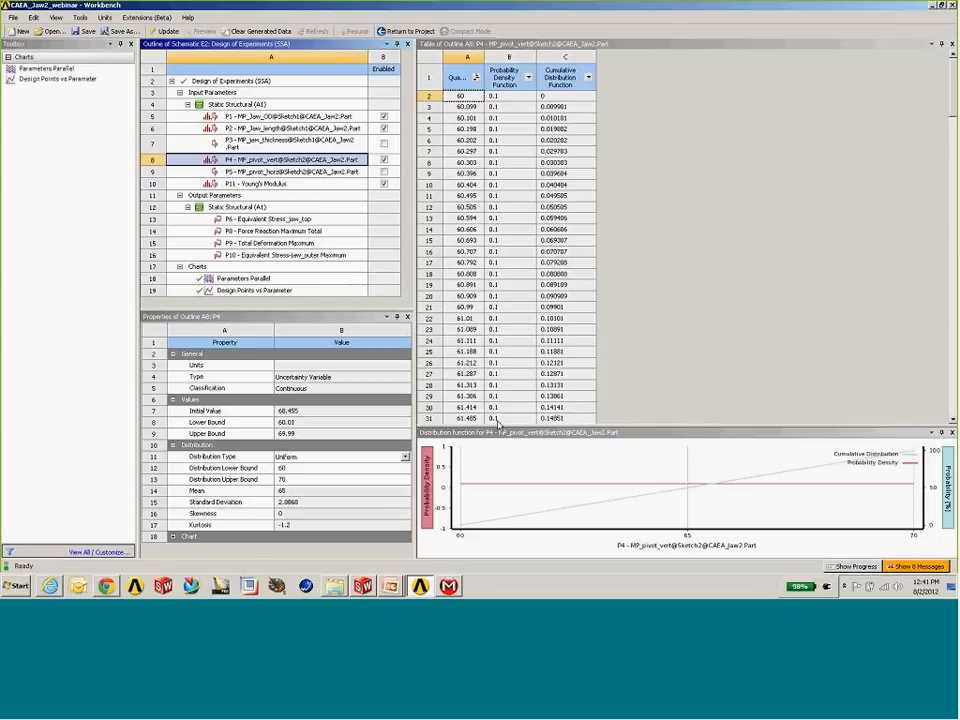
{"action": "left_click_drag", "start_coordinate": [497, 424], "coordinate": [497, 228]}
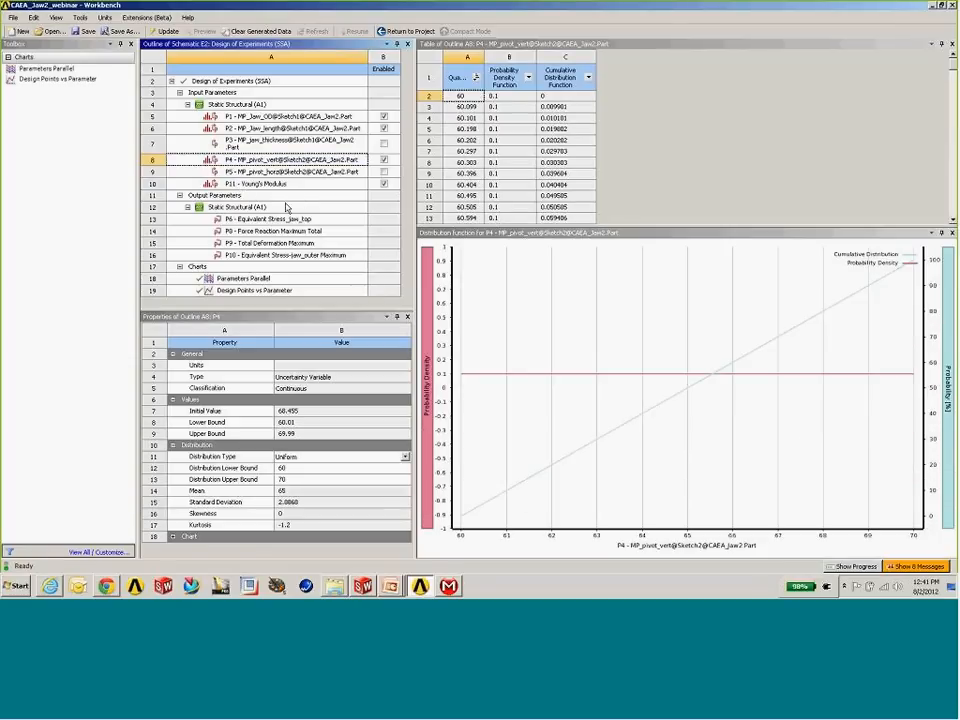
Step: View the distributions of the P11 Young's Modulus and P1 inputs, and review P1's distribution type options, keeping Uniform
{"action": "left_click", "coordinate": [265, 185]}
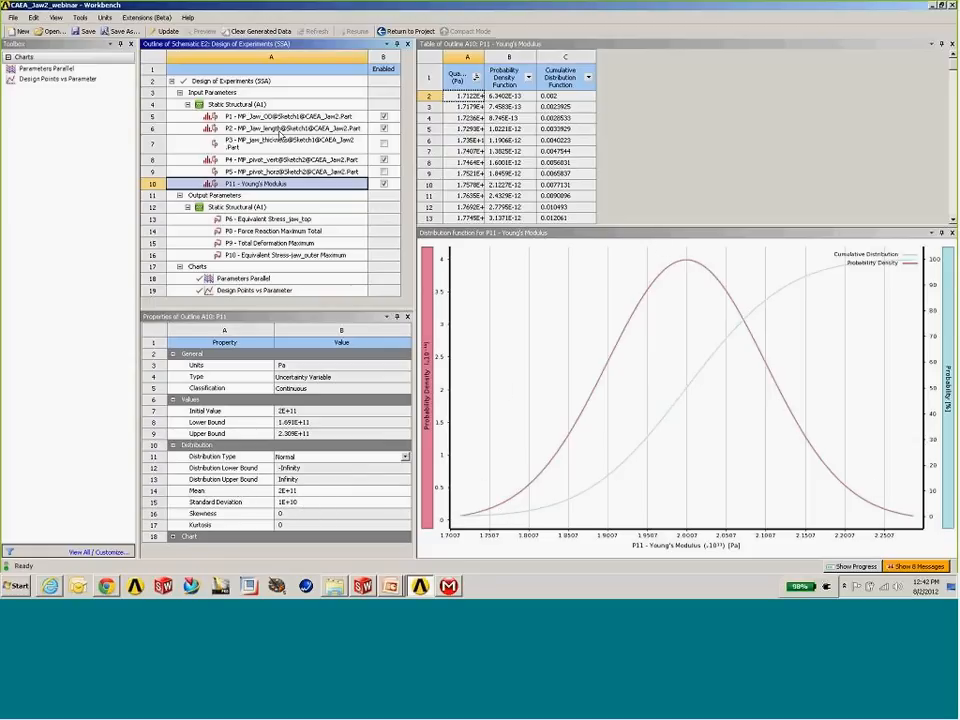
{"action": "left_click", "coordinate": [255, 116]}
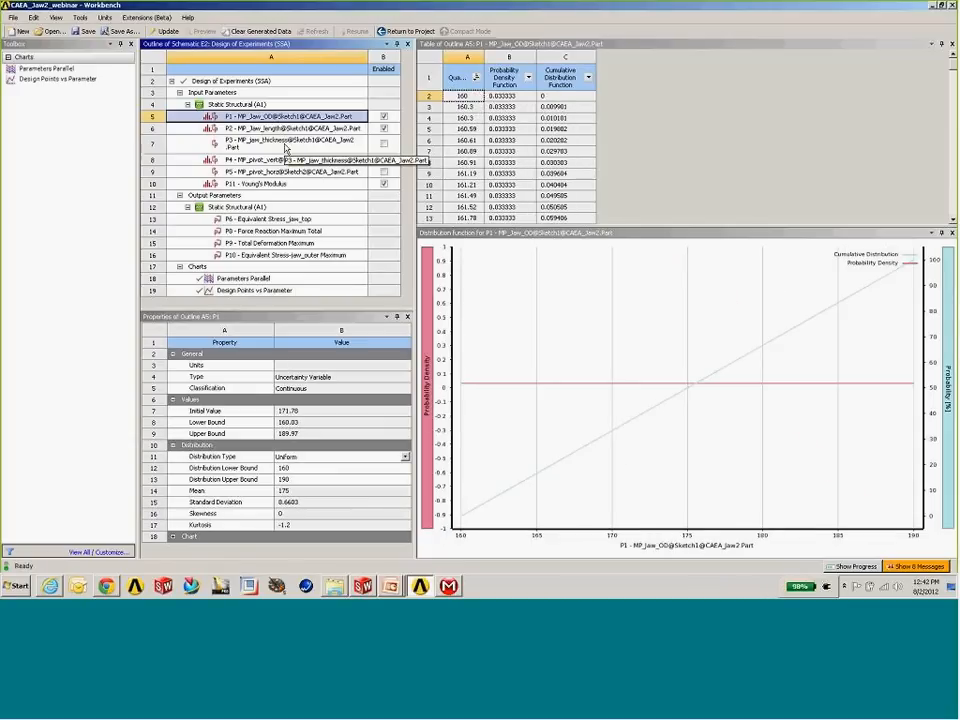
{"action": "left_click", "coordinate": [406, 457]}
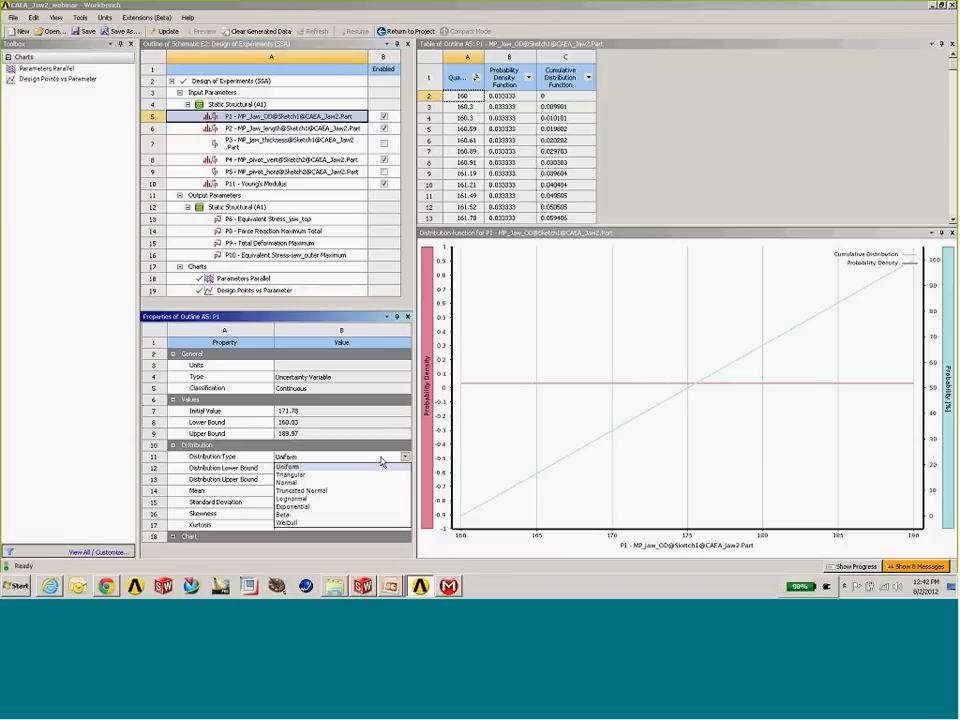
{"action": "left_click", "coordinate": [328, 468]}
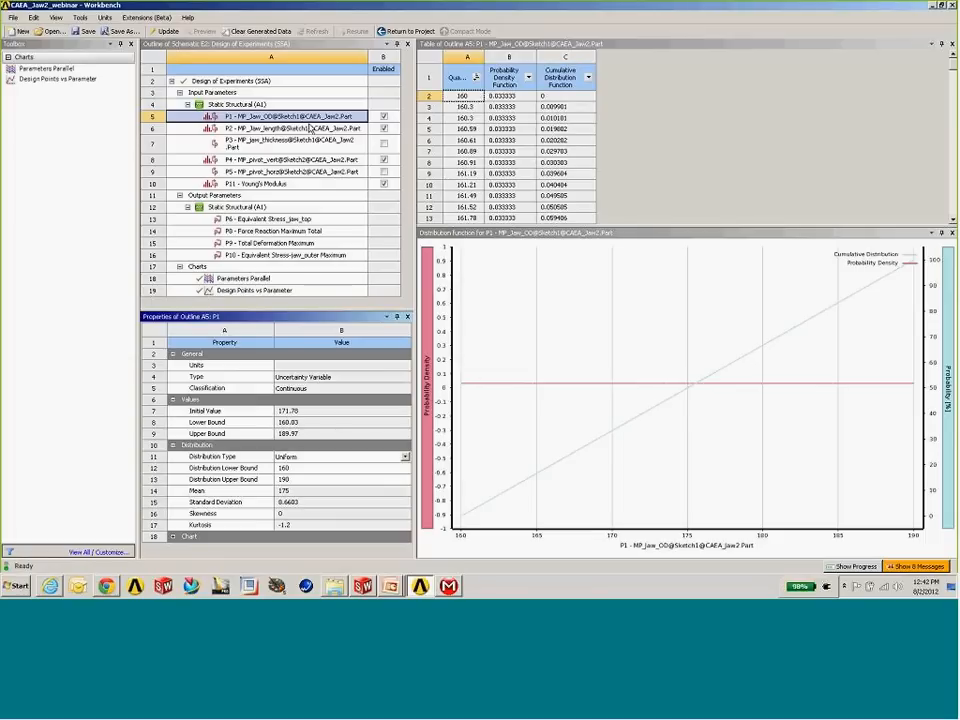
Step: Step through the input parameters from P1 to P11 to compare their distributions, and return to the project schematic
{"action": "left_click", "coordinate": [210, 115]}
{"action": "key", "text": "Down"}
{"action": "key", "text": "Down"}
{"action": "key", "text": "Down"}
{"action": "key", "text": "Down"}
{"action": "key", "text": "Down"}
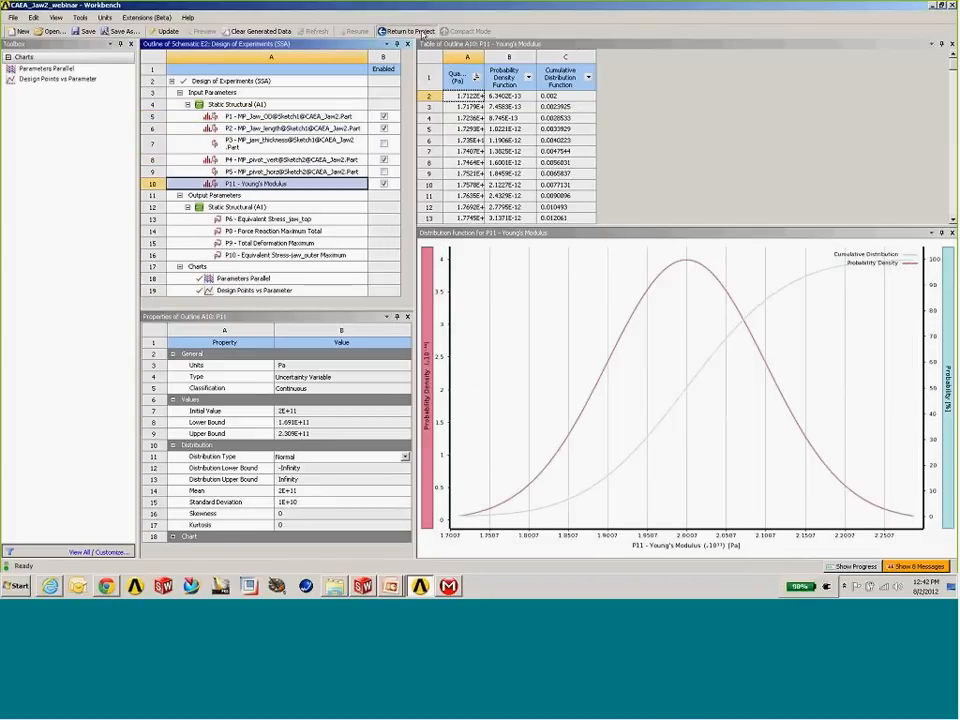
{"action": "left_click", "coordinate": [408, 31]}
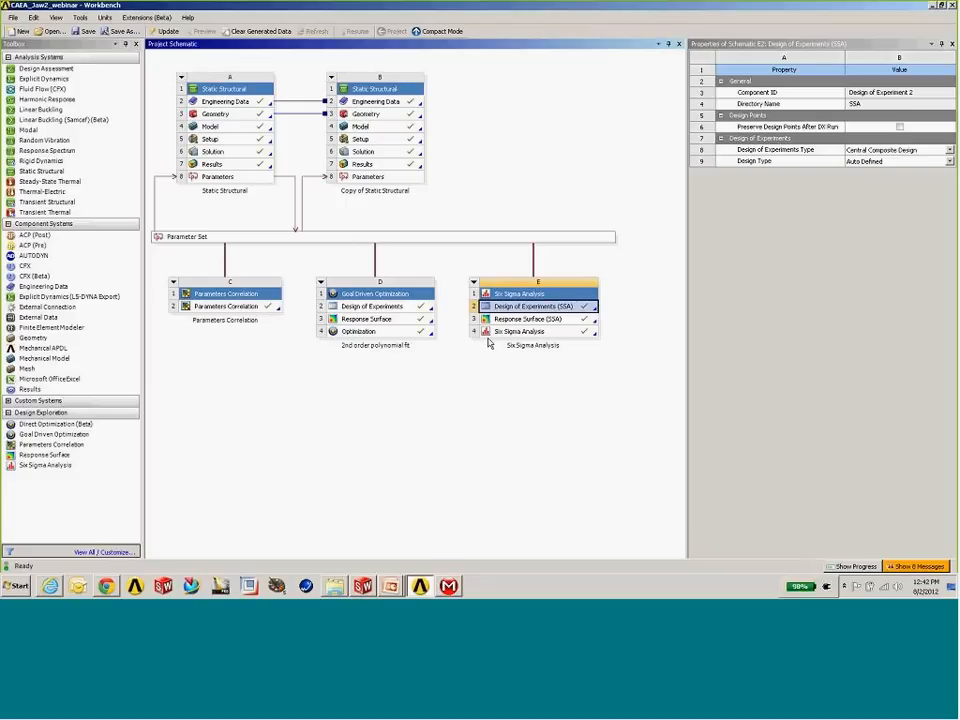
Step: Open the Six Sigma Analysis results and view the distribution of P10, the maximum outer jaw equivalent stress
{"action": "double_click", "coordinate": [536, 338]}
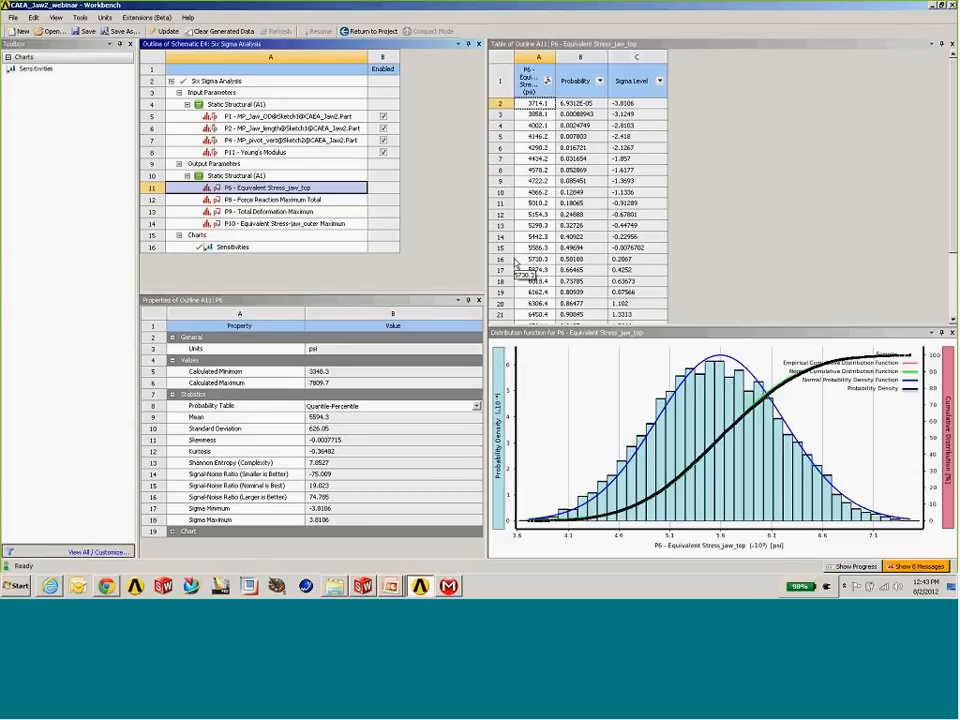
{"action": "left_click", "coordinate": [262, 211]}
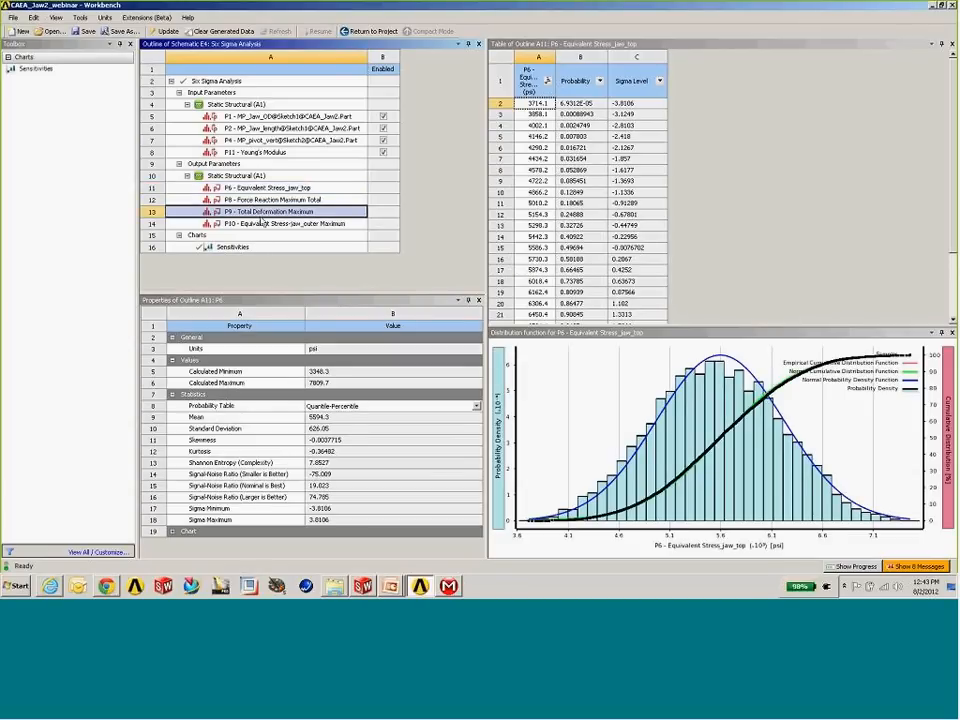
{"action": "left_click", "coordinate": [263, 224]}
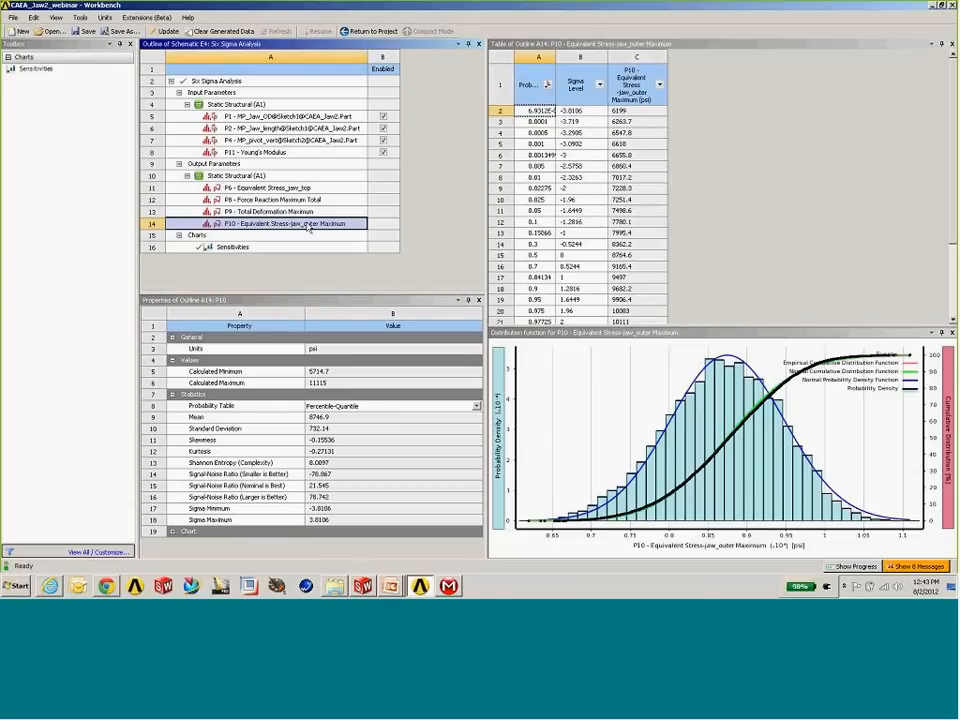
Step: Add a probability of 0.9999966 as a new row in P10's percentile table, and inspect that row's sigma level
{"action": "scroll", "coordinate": [953, 236], "scroll_direction": "down", "scroll_amount": 3}
{"action": "scroll", "coordinate": [714, 231], "scroll_direction": "down", "scroll_amount": 1}
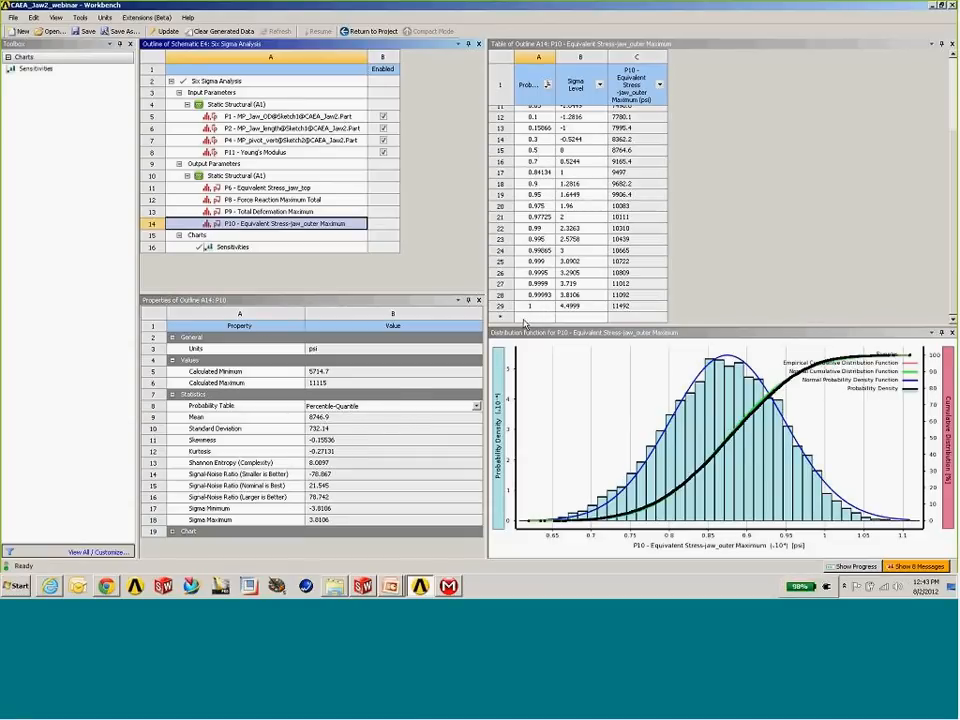
{"action": "left_click", "coordinate": [543, 308]}
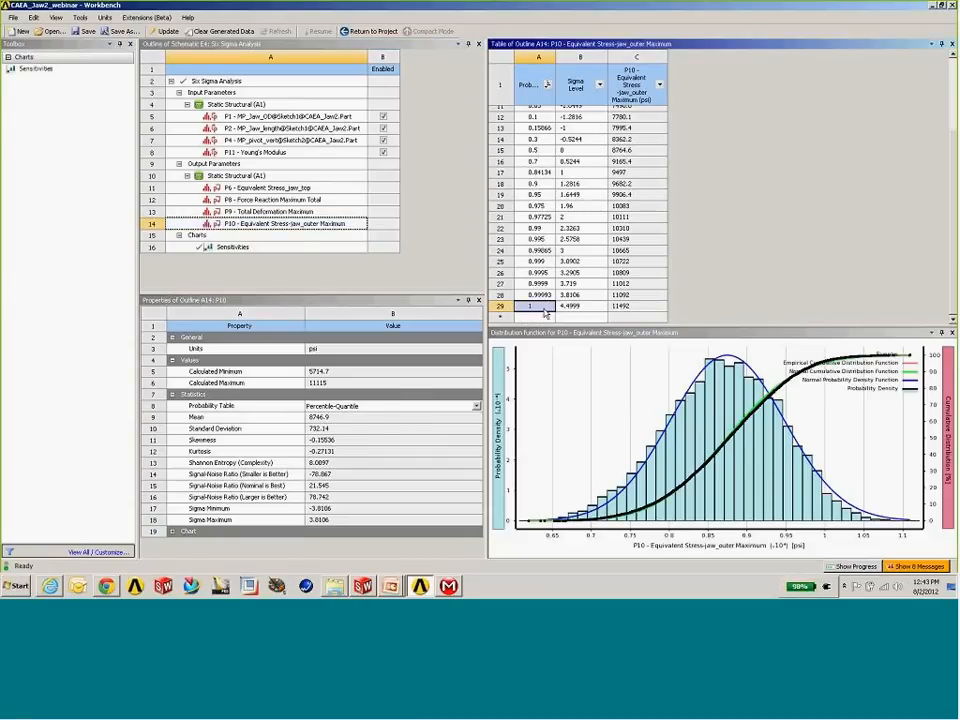
{"action": "left_click", "coordinate": [542, 317]}
{"action": "type", "text": ".999999"}
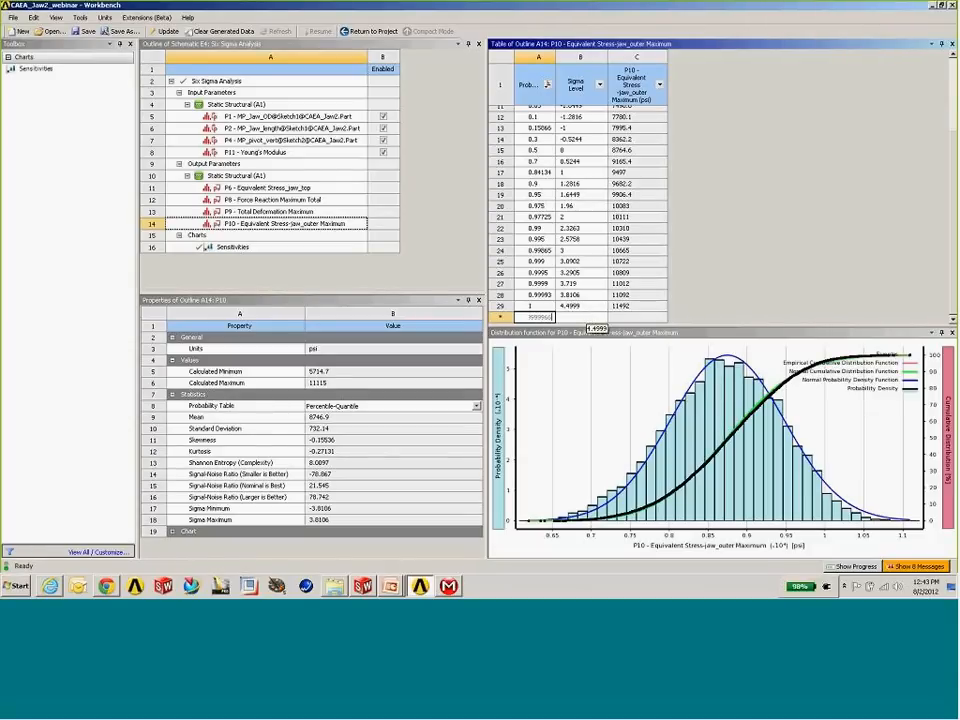
{"action": "key", "text": "Return"}
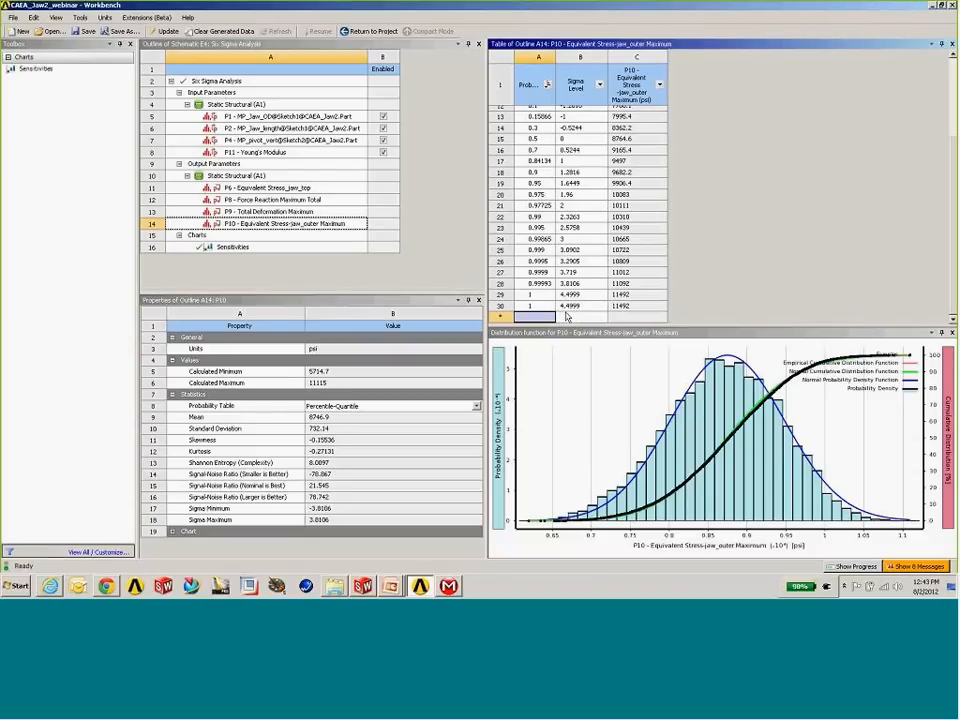
{"action": "left_click", "coordinate": [566, 306]}
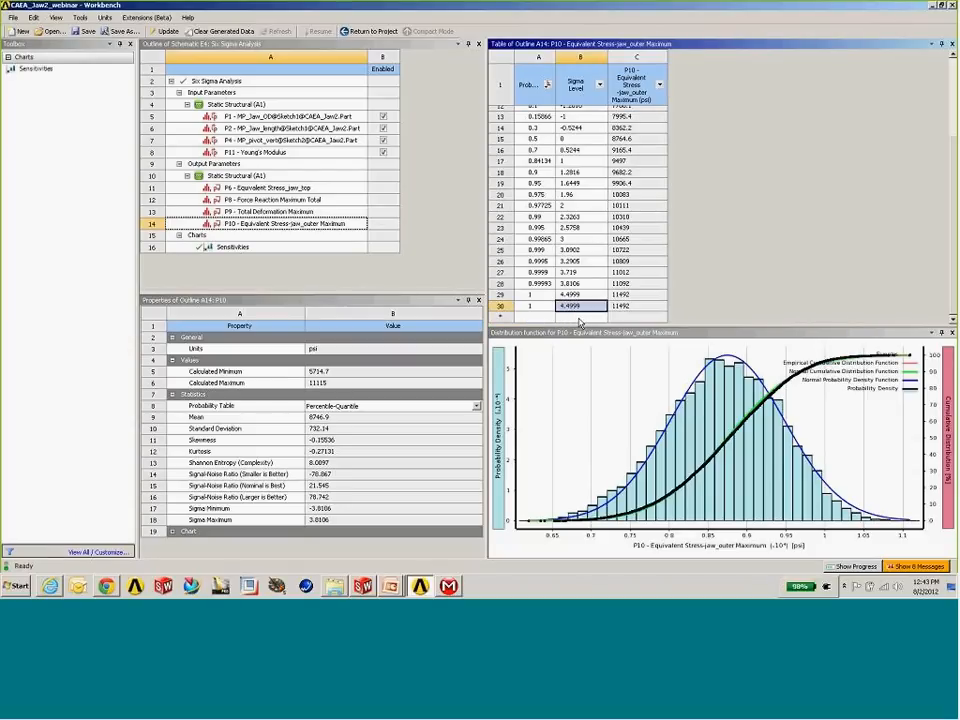